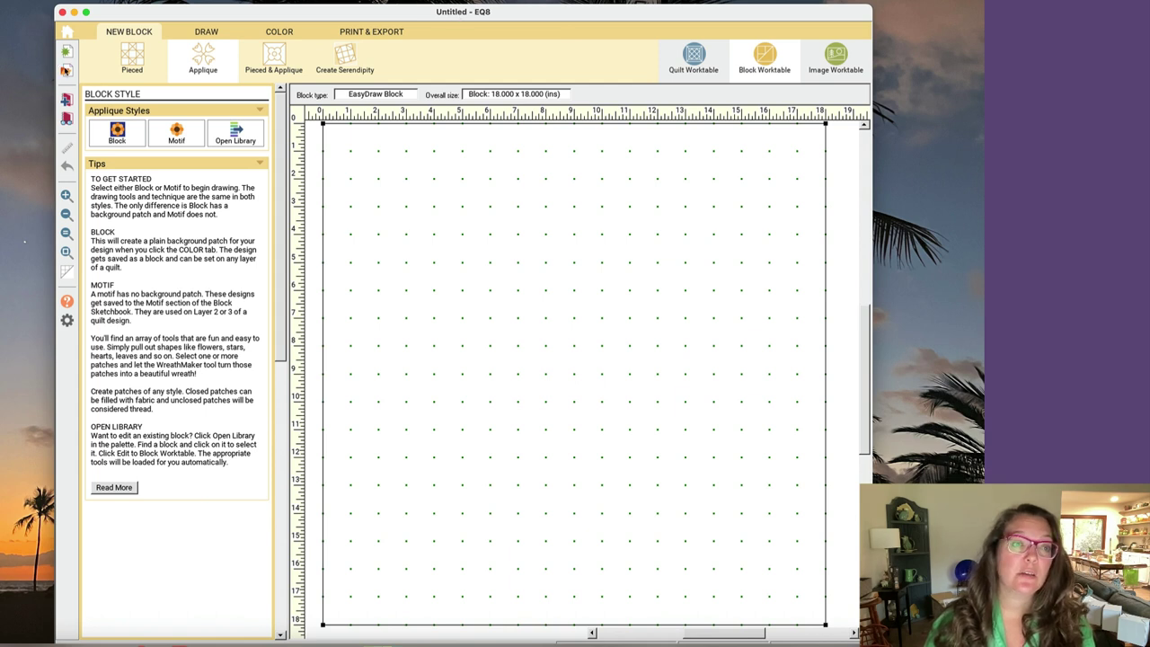
click(65, 69)
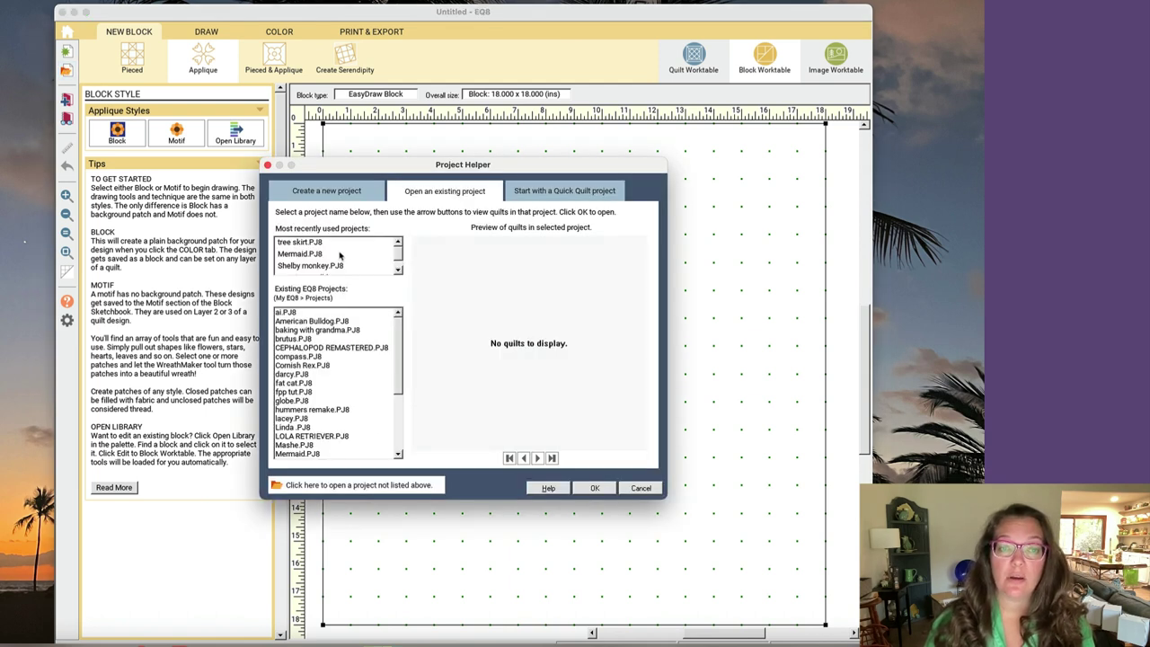
click(640, 487)
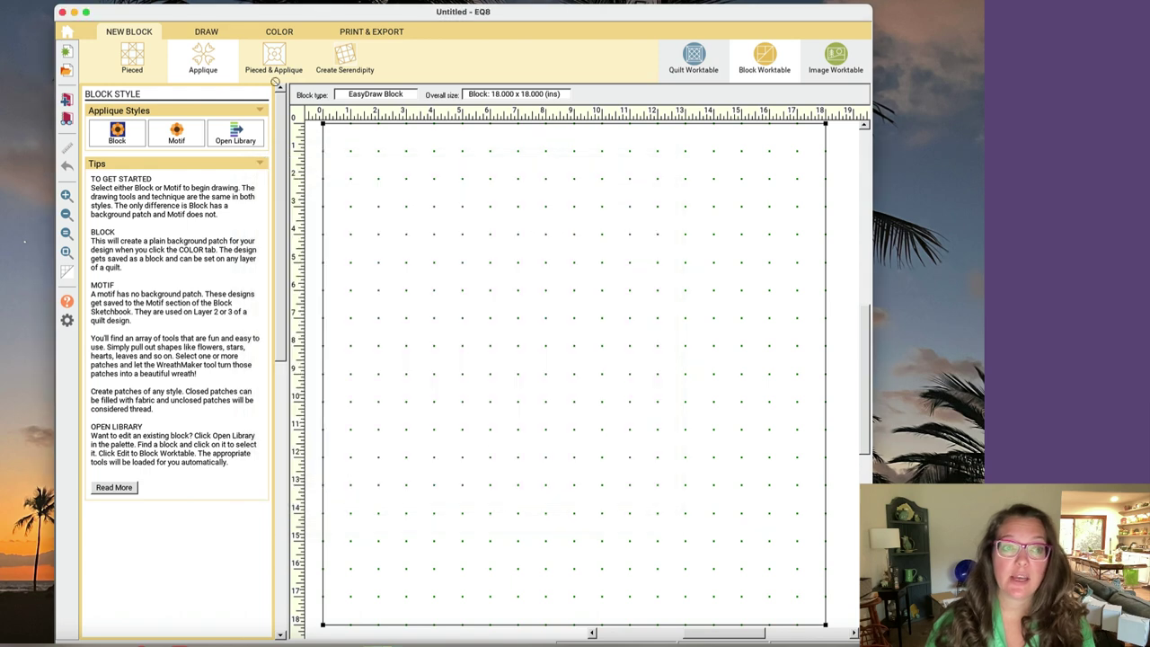
click(68, 53)
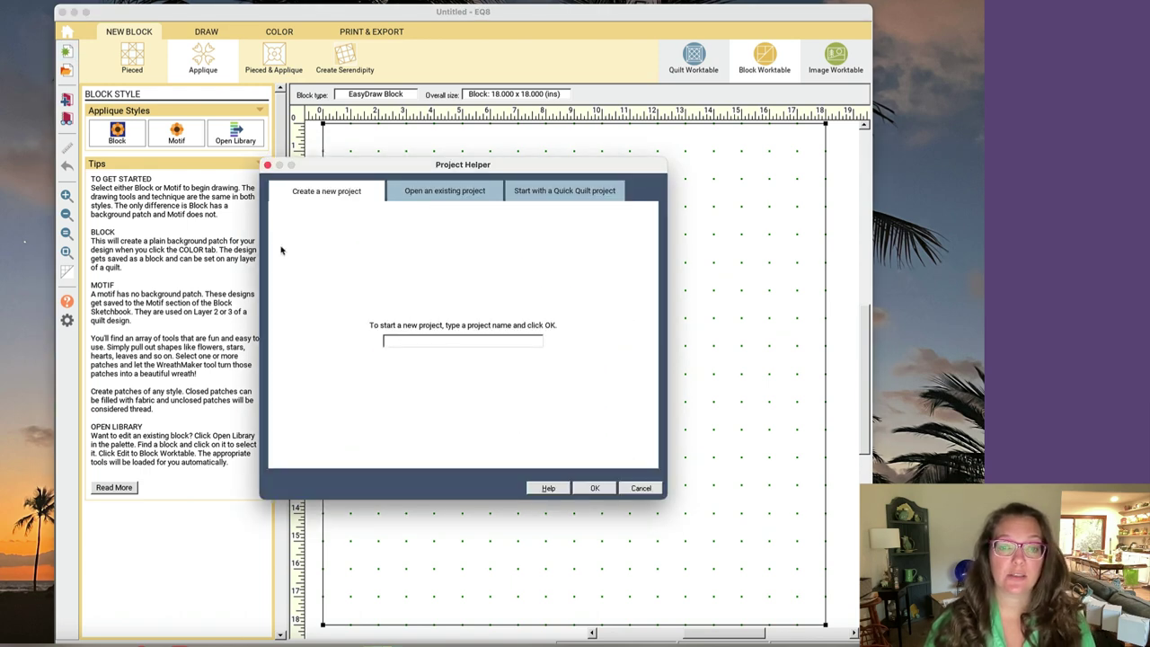
click(640, 489)
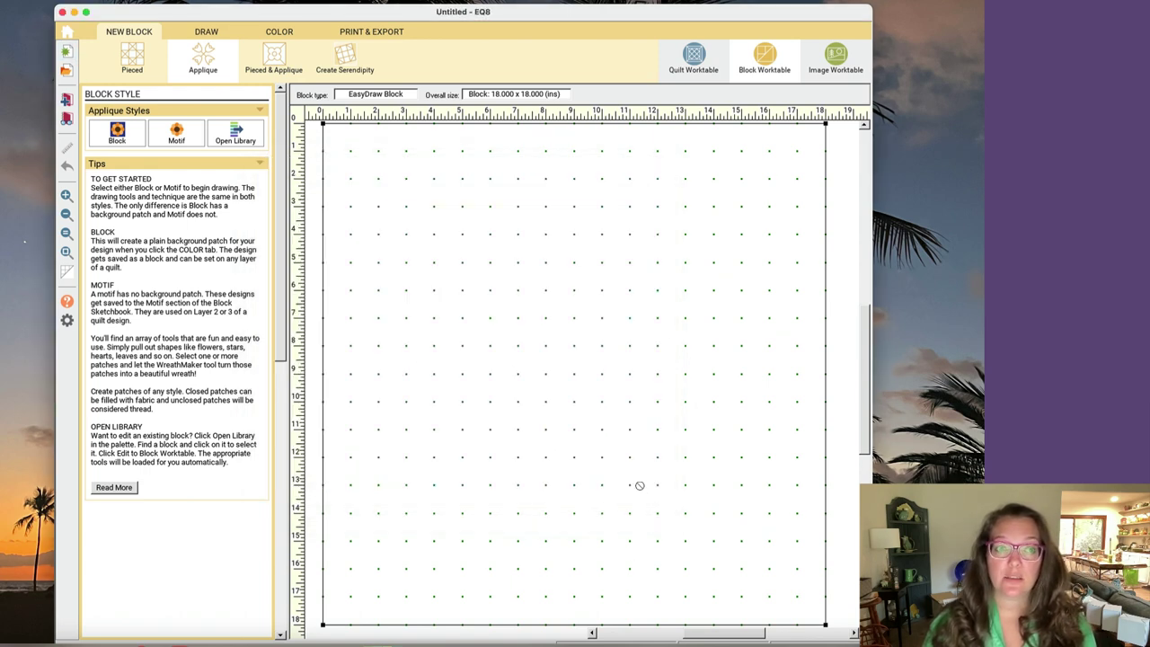
- Create a new project named Bob
click(69, 53)
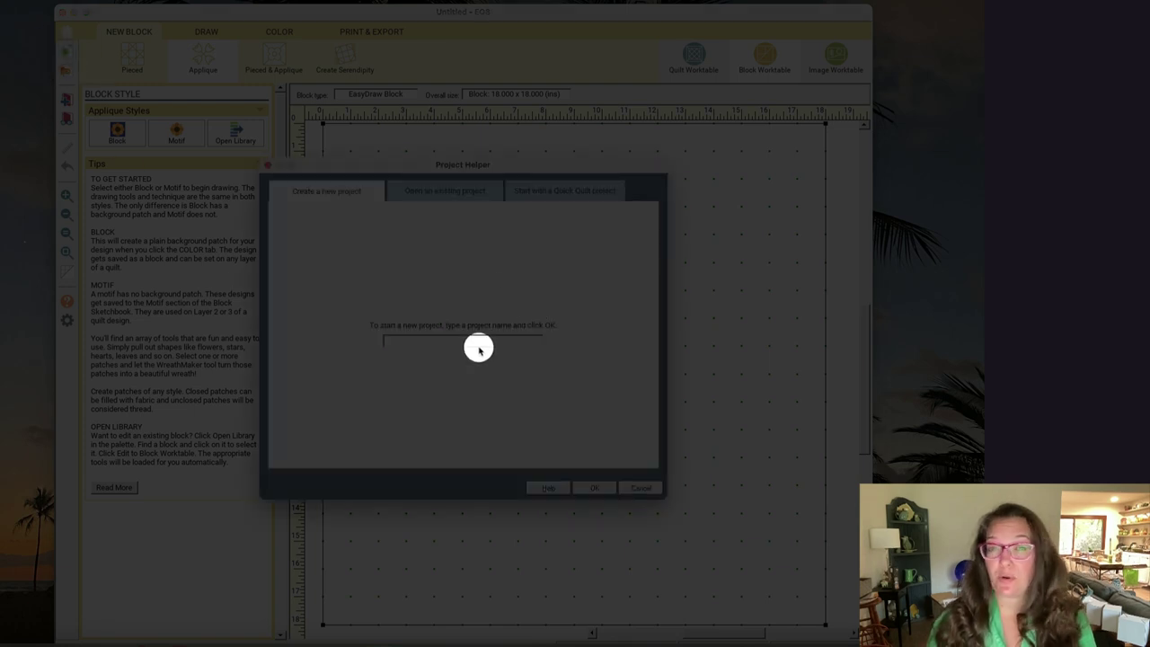
click(478, 349)
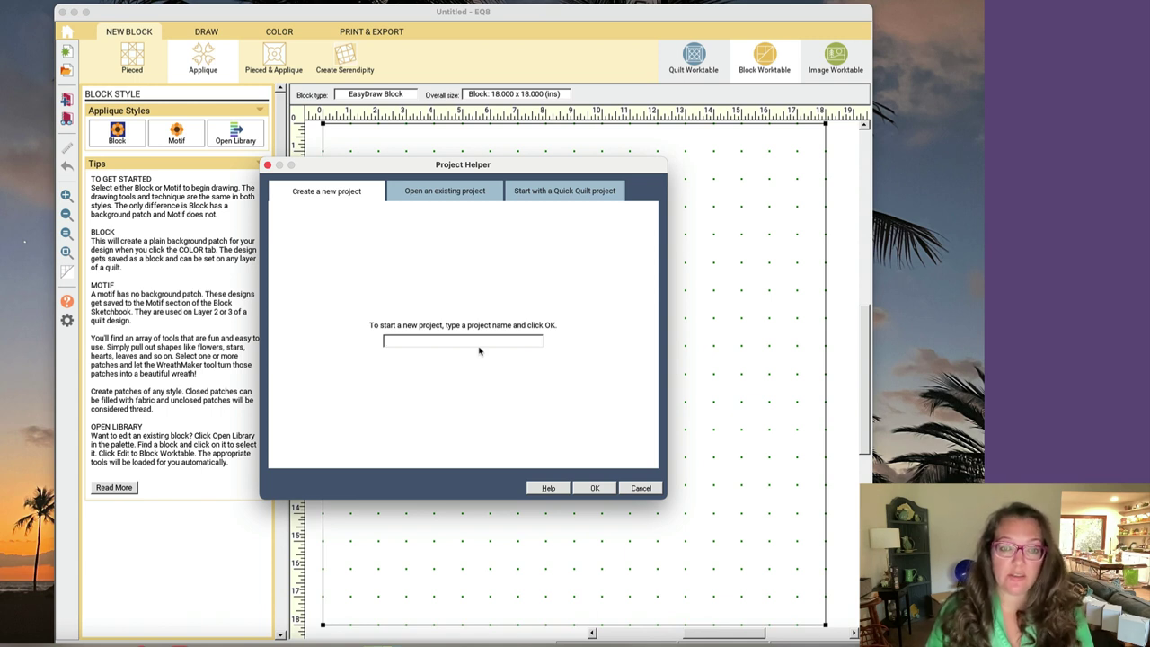
text(Bob)
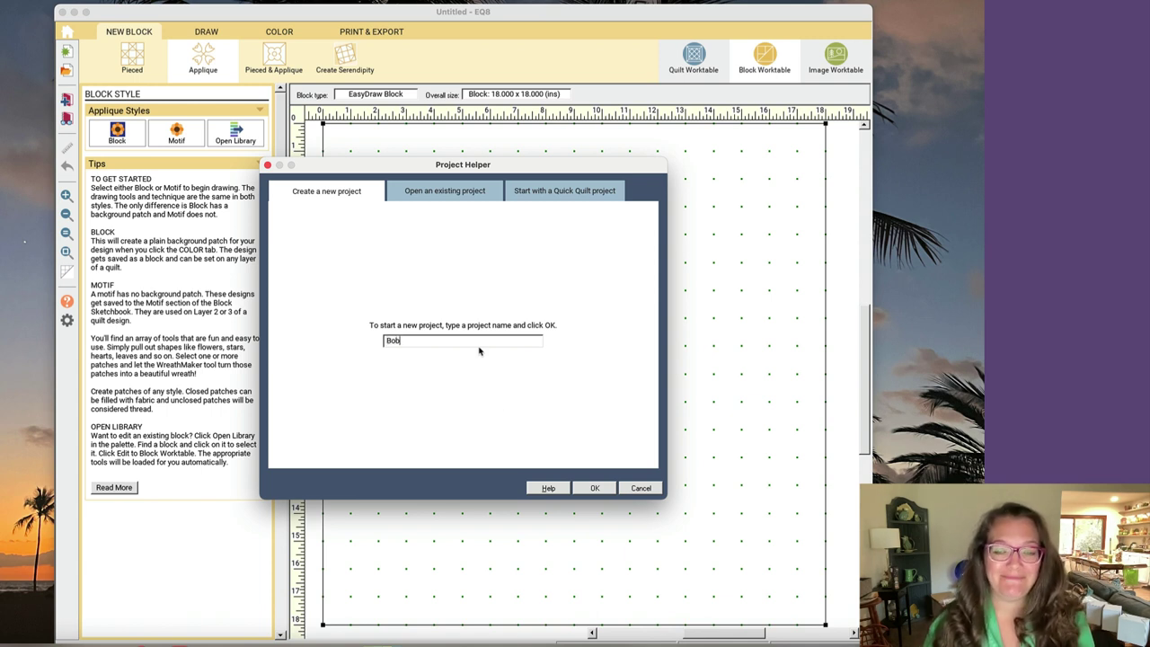
click(594, 487)
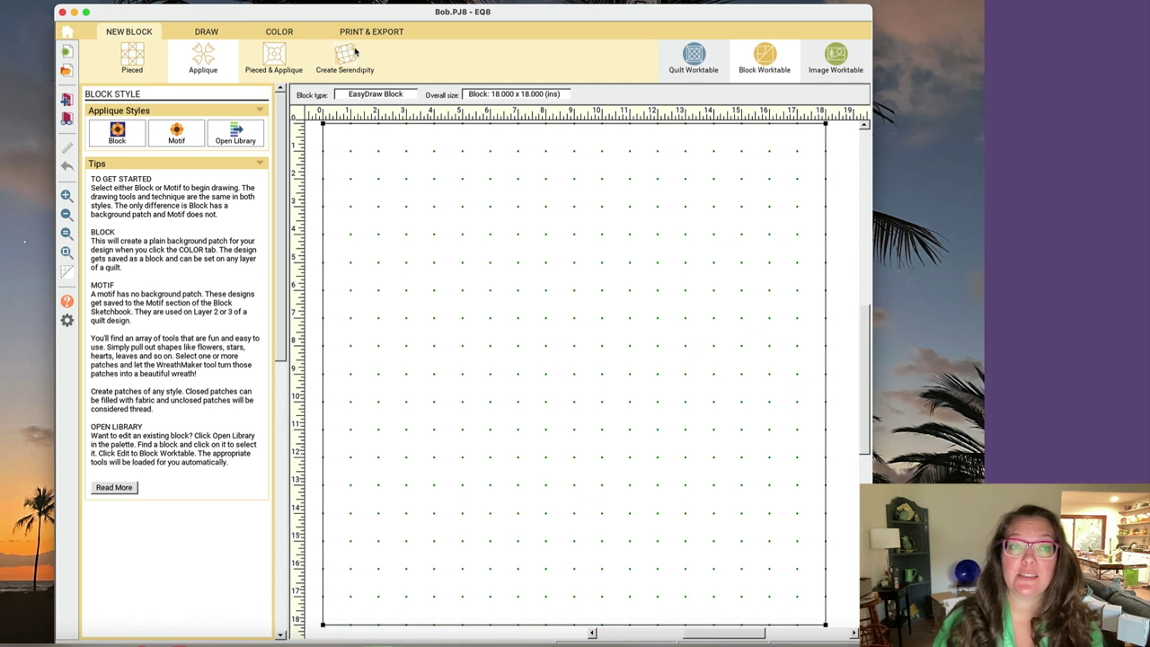
- Start a new pieced block in the EasyDraw style, view its tracing image tools and return to the drawing tools
click(146, 53)
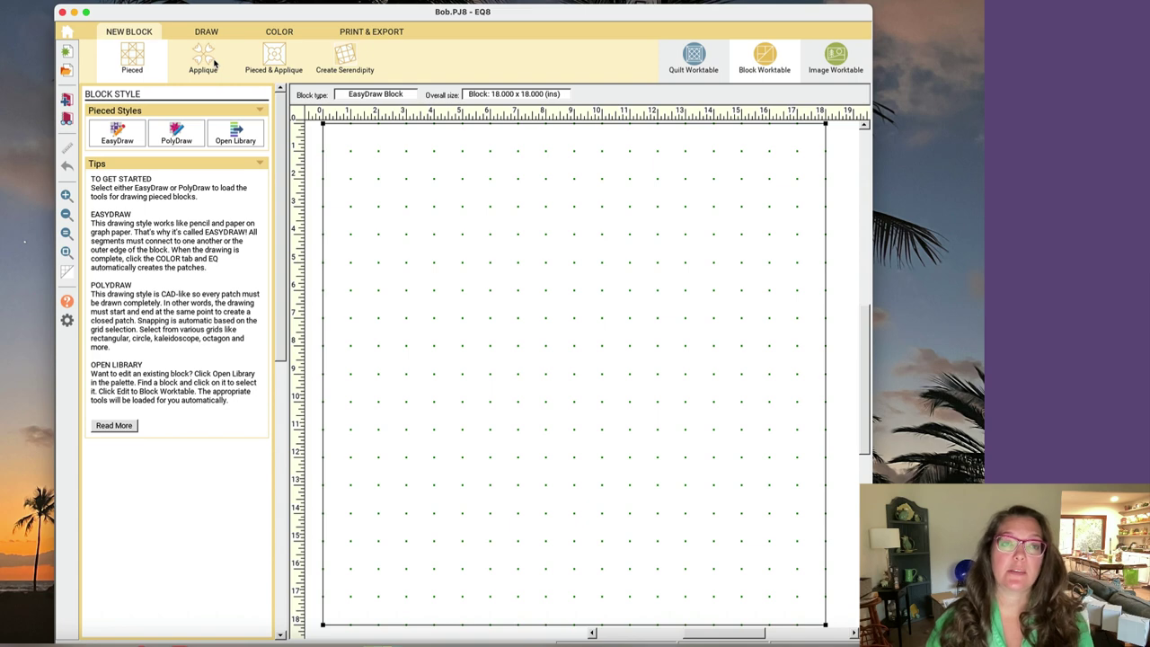
click(130, 58)
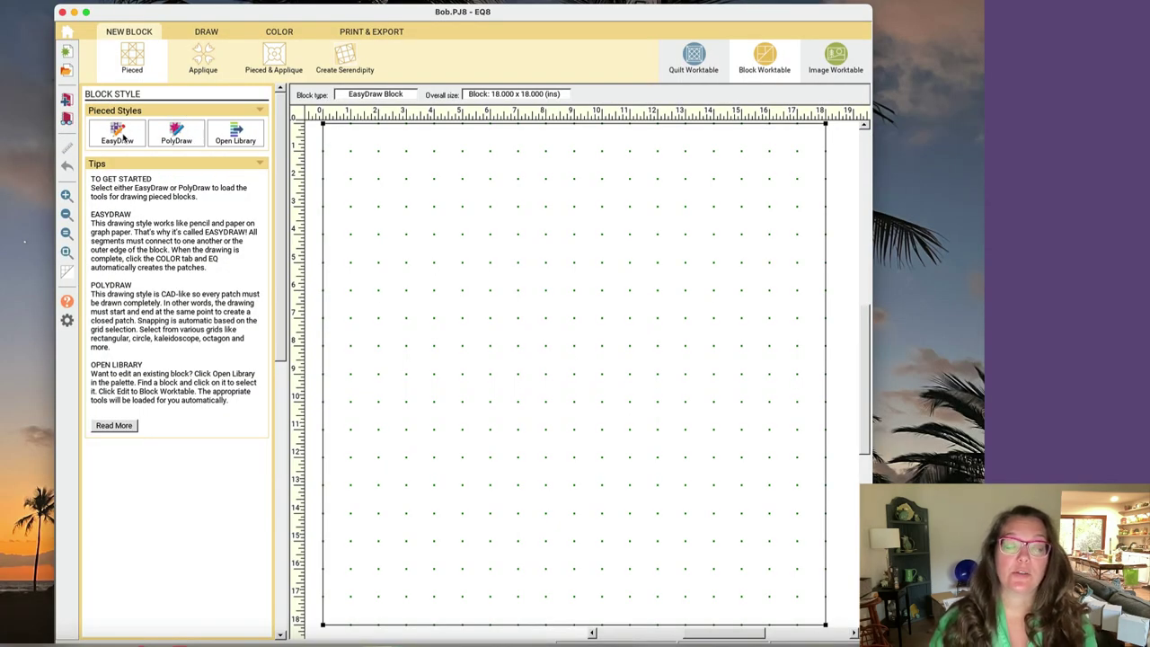
click(119, 134)
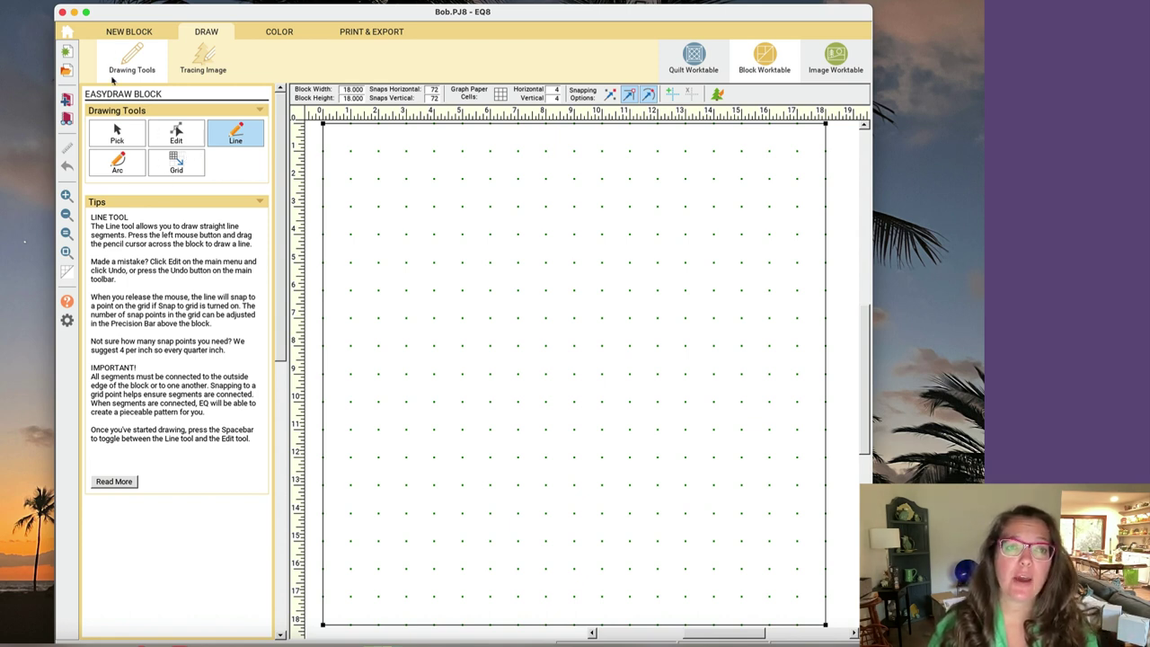
click(196, 56)
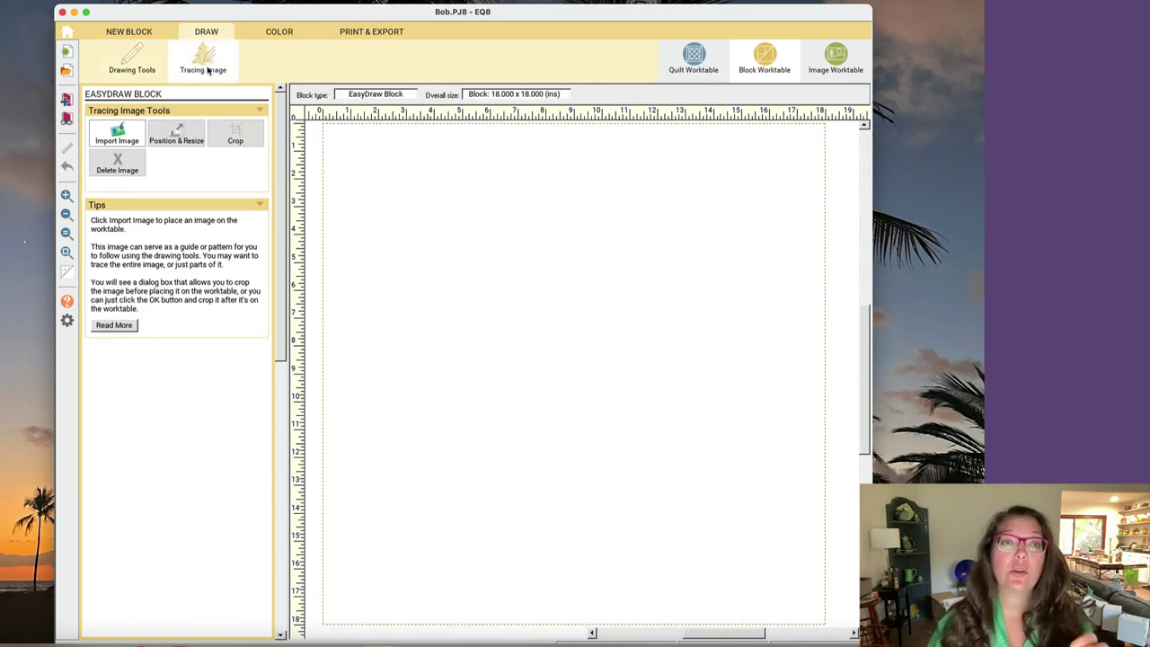
click(126, 56)
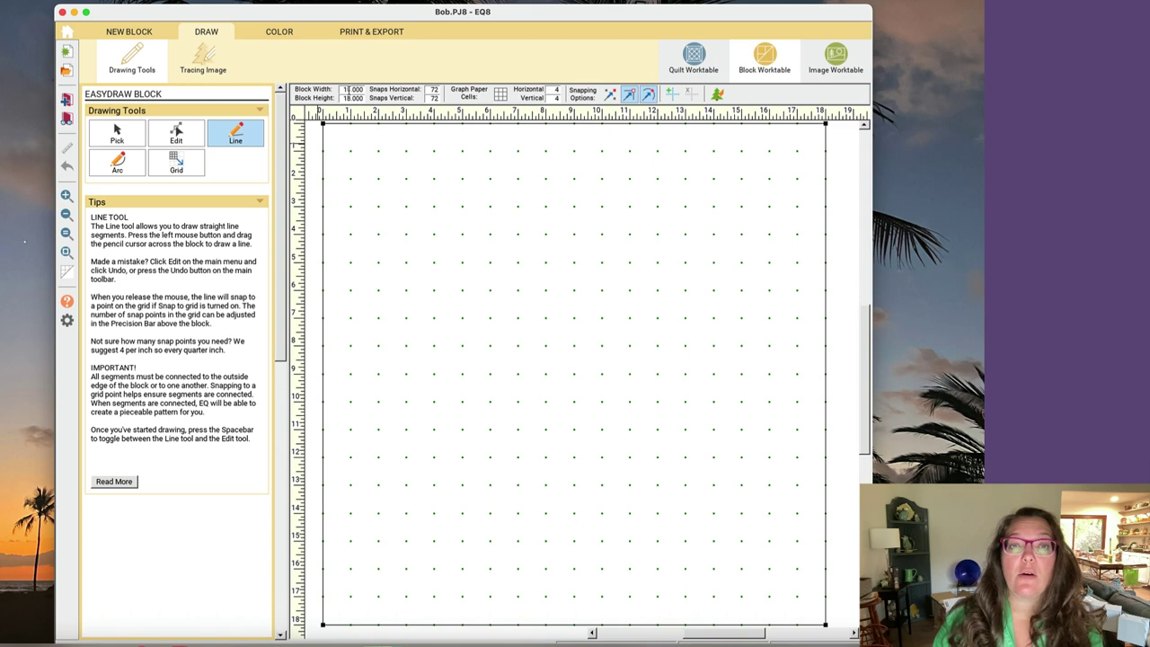
- Set the block width and height to 12 inches with 48 horizontal and 48 vertical snaps
double_click(352, 89)
text(12)
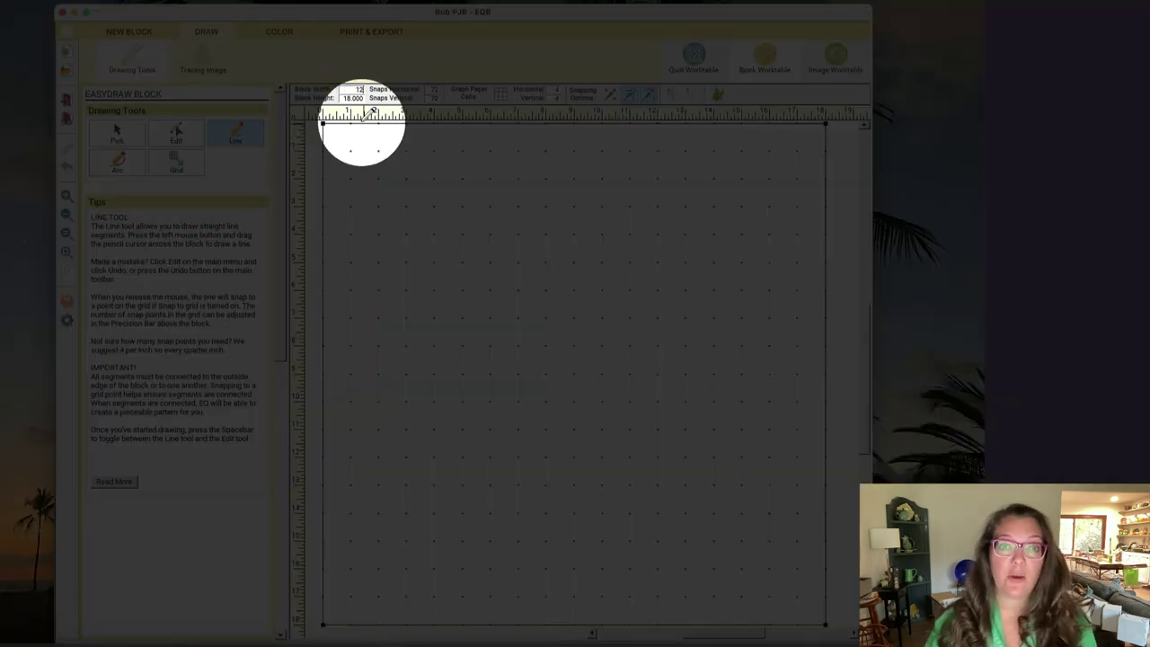
key(Tab)
text(12)
key(Tab)
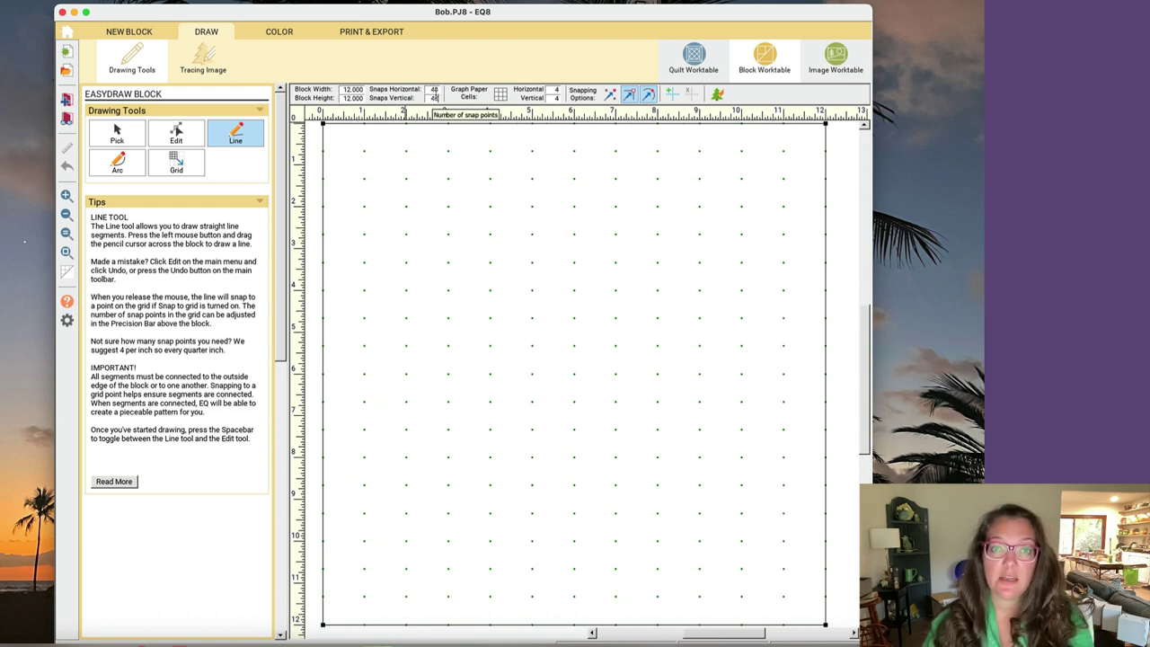
key(Return)
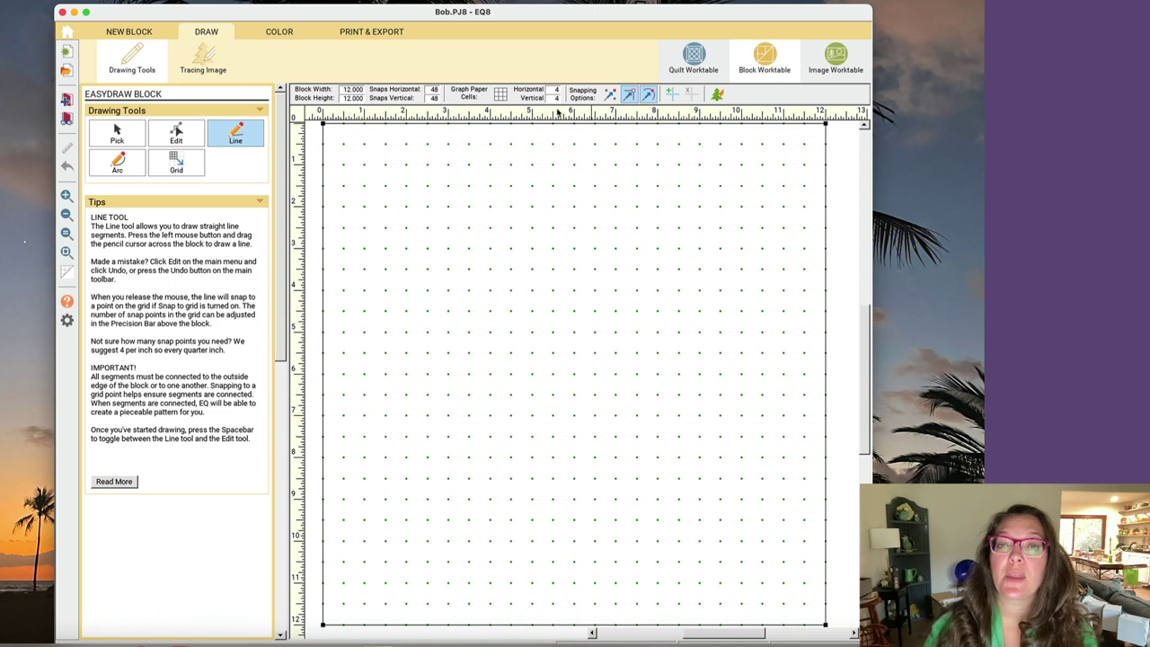
click(500, 94)
click(499, 95)
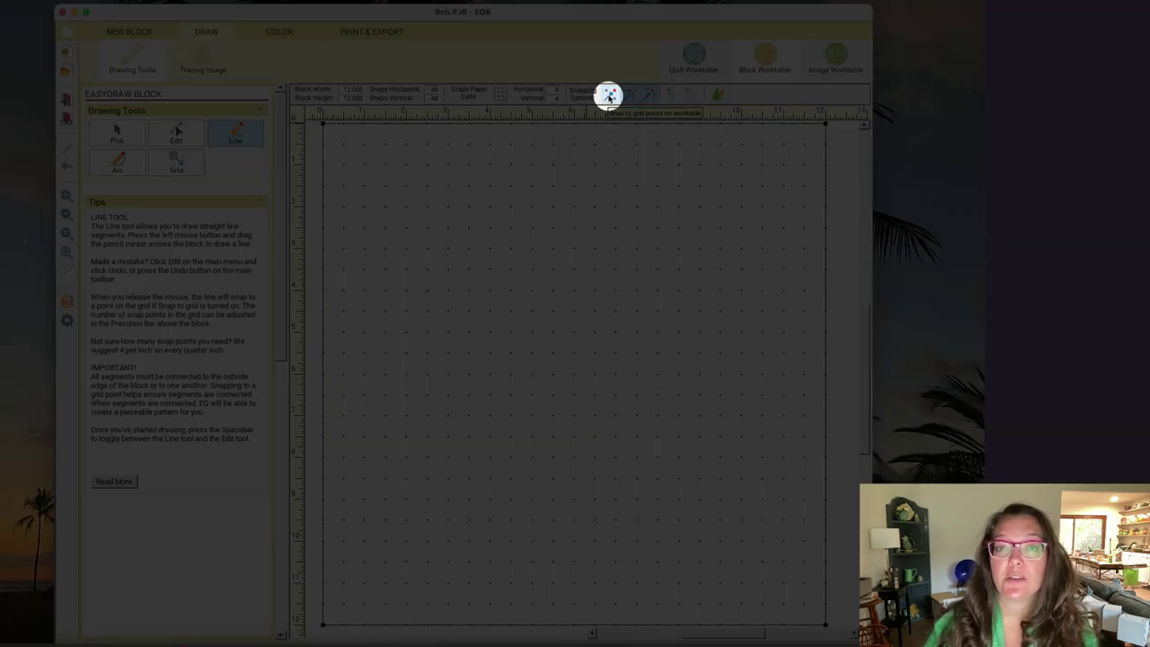
- Draw several loose test lines in the upper half of the block to try the different snapping options
drag(490, 165, 533, 165)
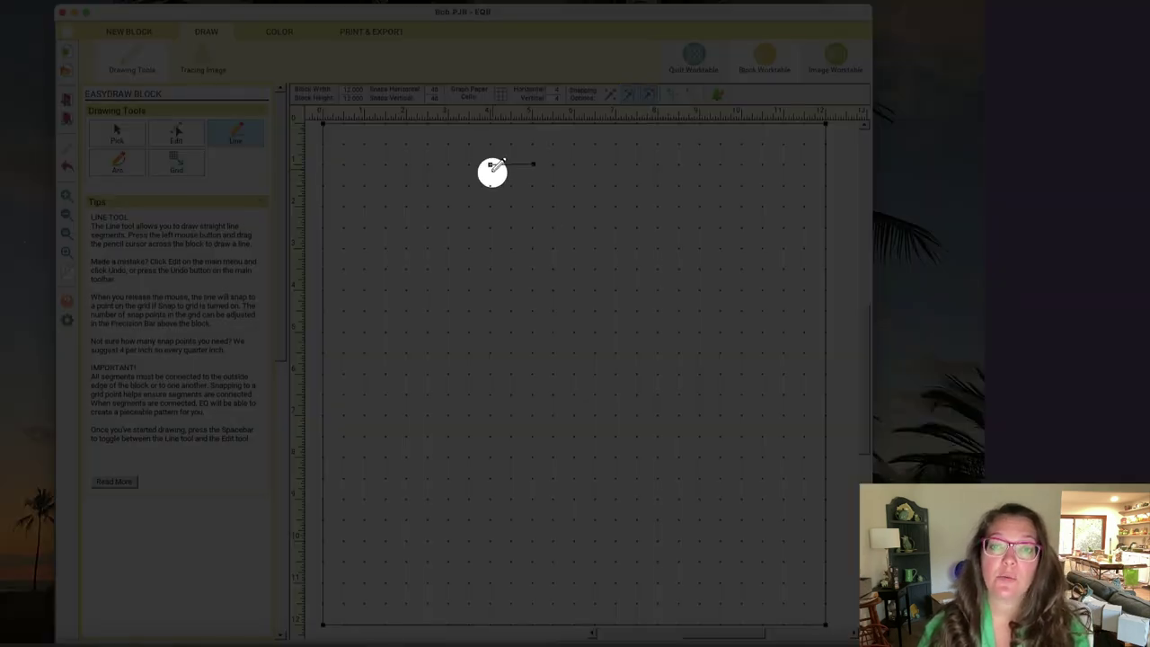
mouse_move(468, 203)
mouse_down()
mouse_move(594, 193)
mouse_move(662, 203)
mouse_up()
drag(549, 187, 561, 281)
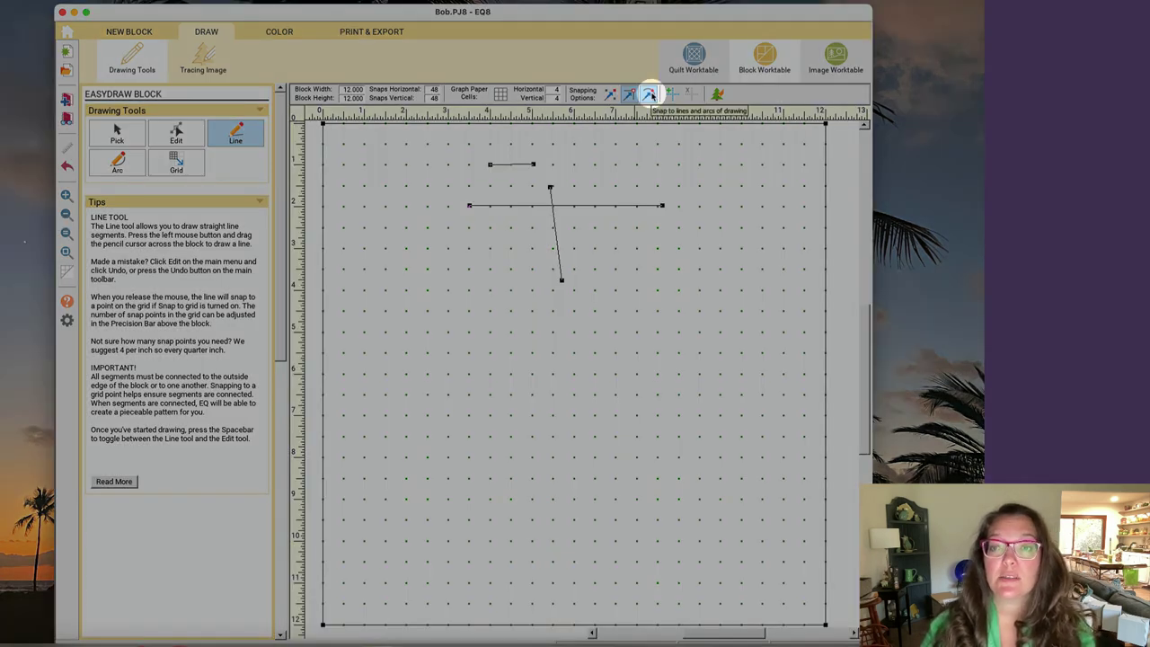
mouse_move(576, 182)
mouse_down()
mouse_move(630, 358)
mouse_move(530, 362)
mouse_up()
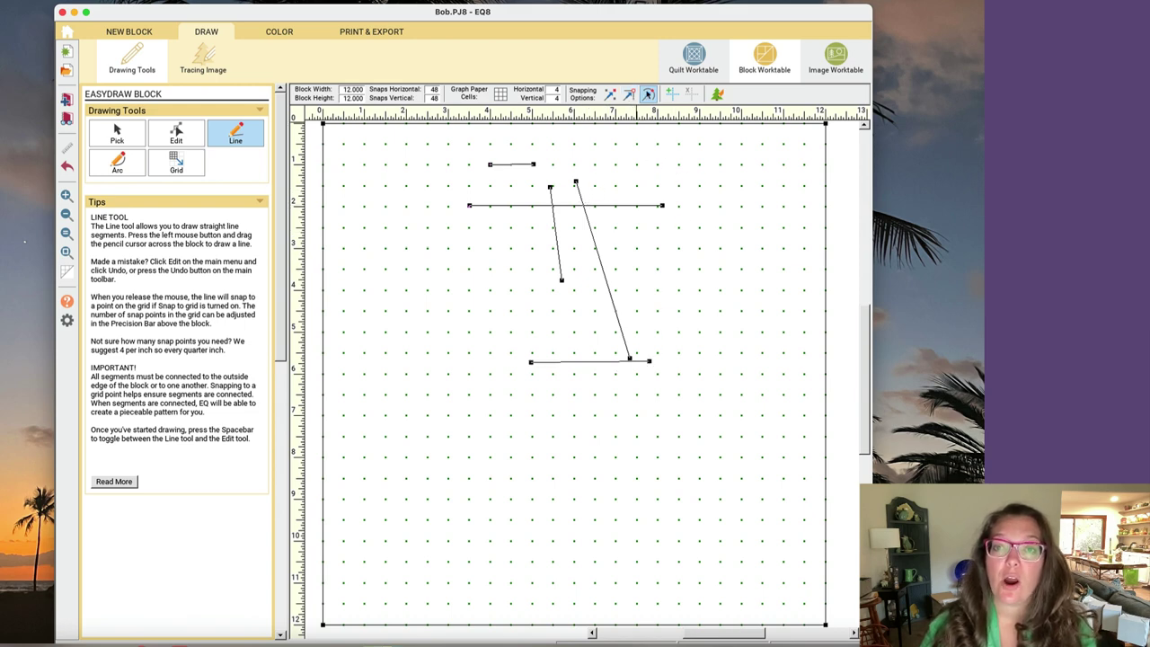
- Delete all the test lines from the block with the Pick tool
click(109, 136)
click(582, 201)
key(Delete)
click(552, 205)
key(Delete)
click(554, 212)
key(Delete)
click(512, 164)
key(Delete)
click(609, 361)
key(Delete)
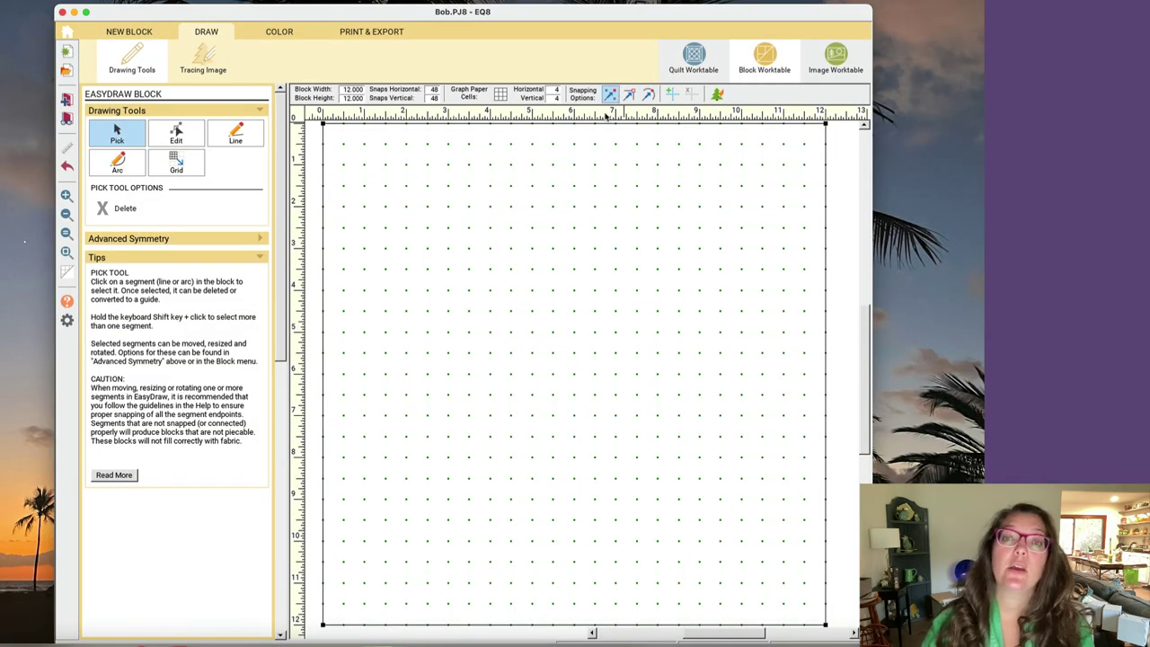
- Draw full-width horizontal lines at 3 and 9 inches, and connect them with vertical lines at 3 and 9 inches
click(233, 132)
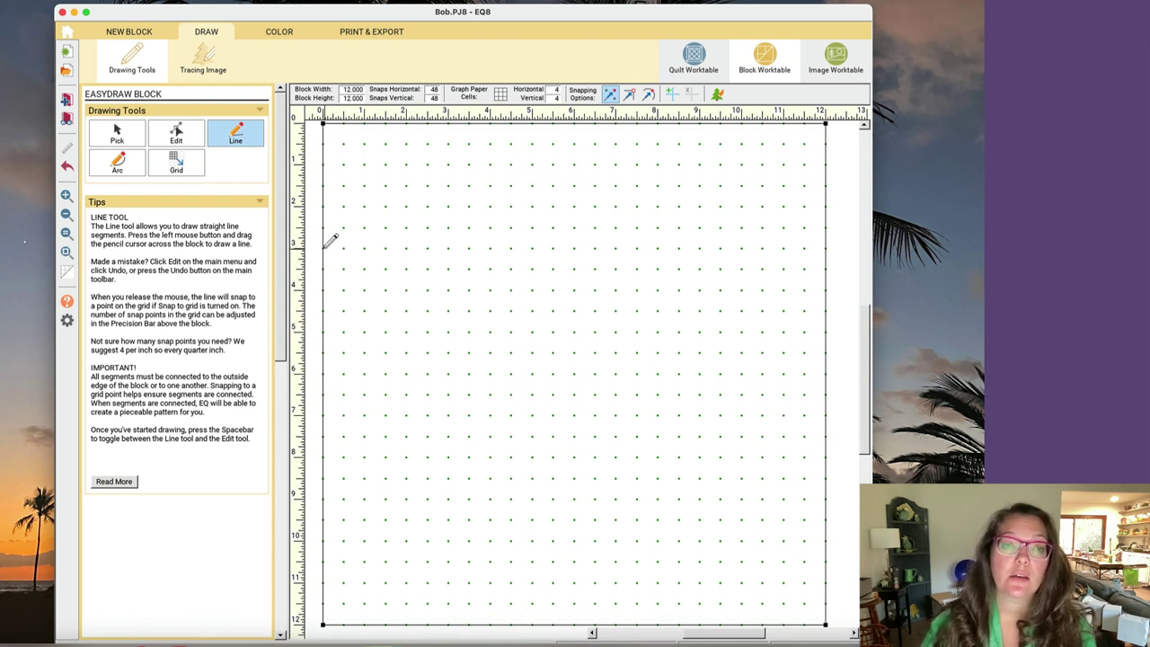
drag(326, 247, 825, 243)
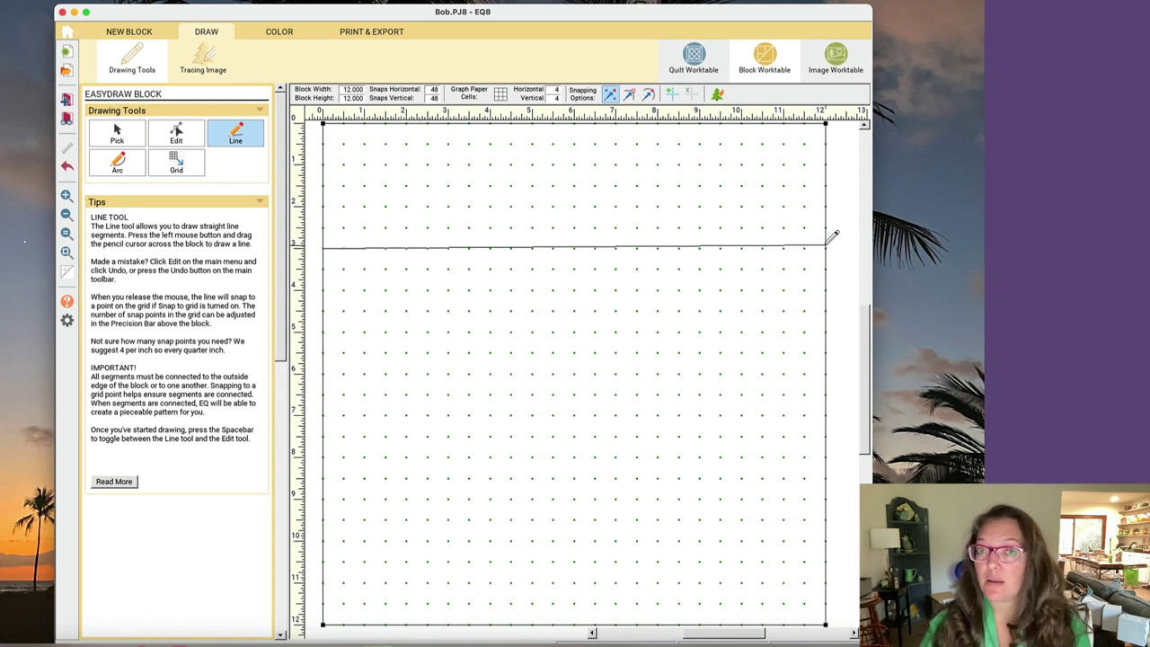
mouse_move(825, 242)
mouse_down()
mouse_move(828, 214)
mouse_move(826, 242)
mouse_up()
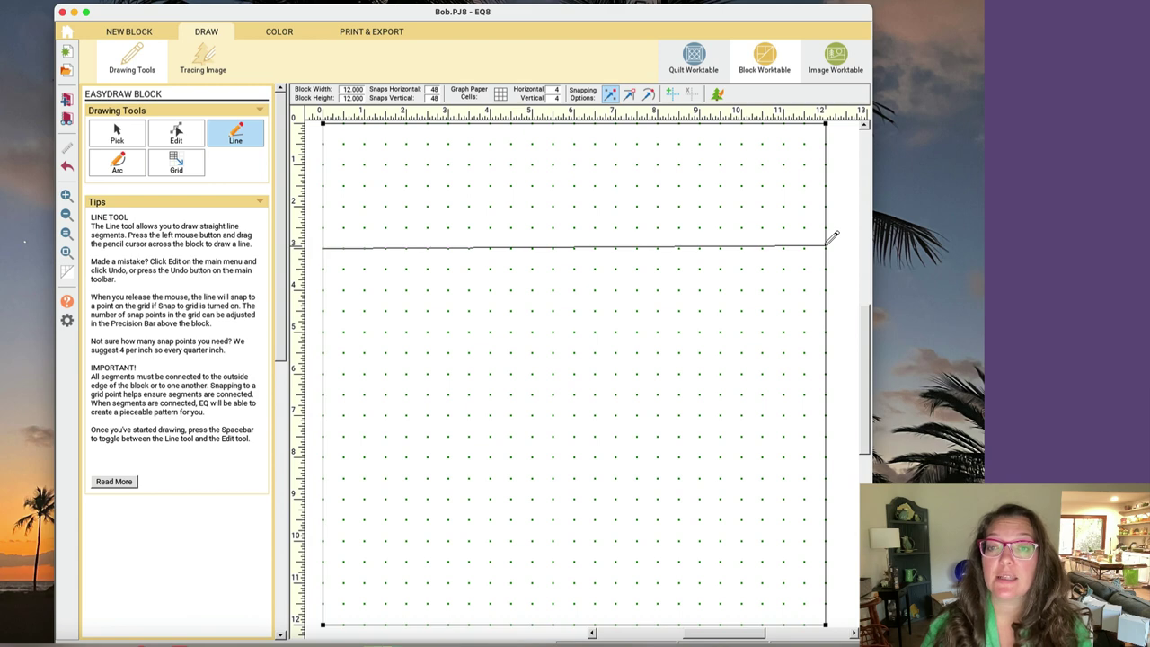
mouse_move(833, 235)
mouse_down()
mouse_move(629, 225)
mouse_move(833, 235)
mouse_up()
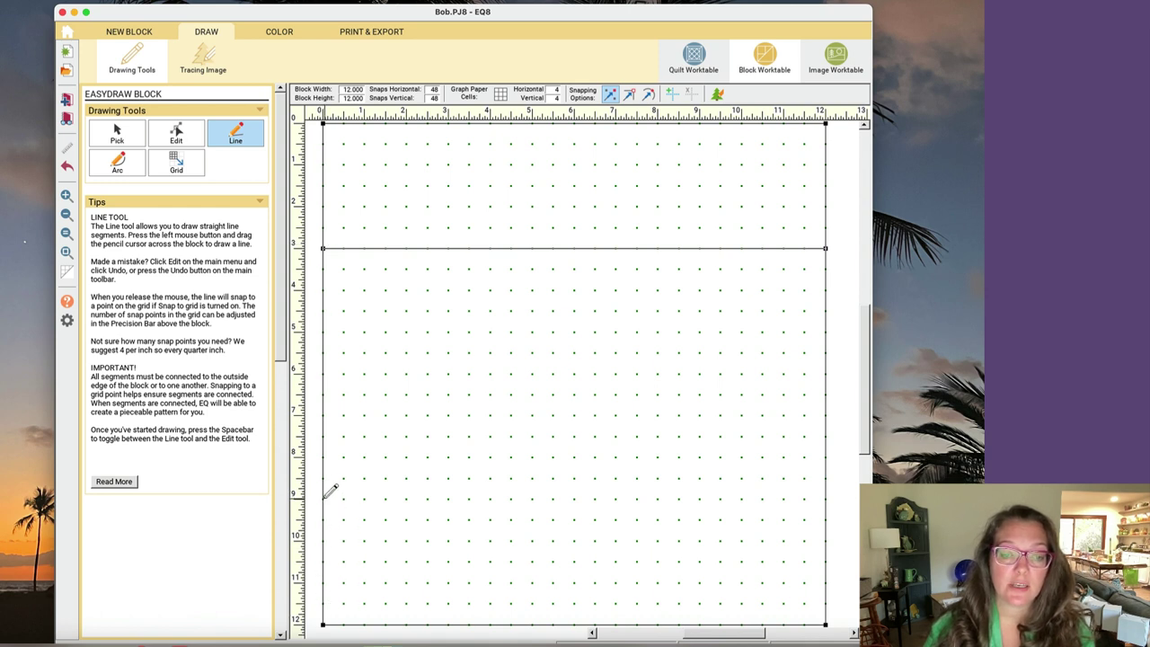
drag(325, 496, 827, 493)
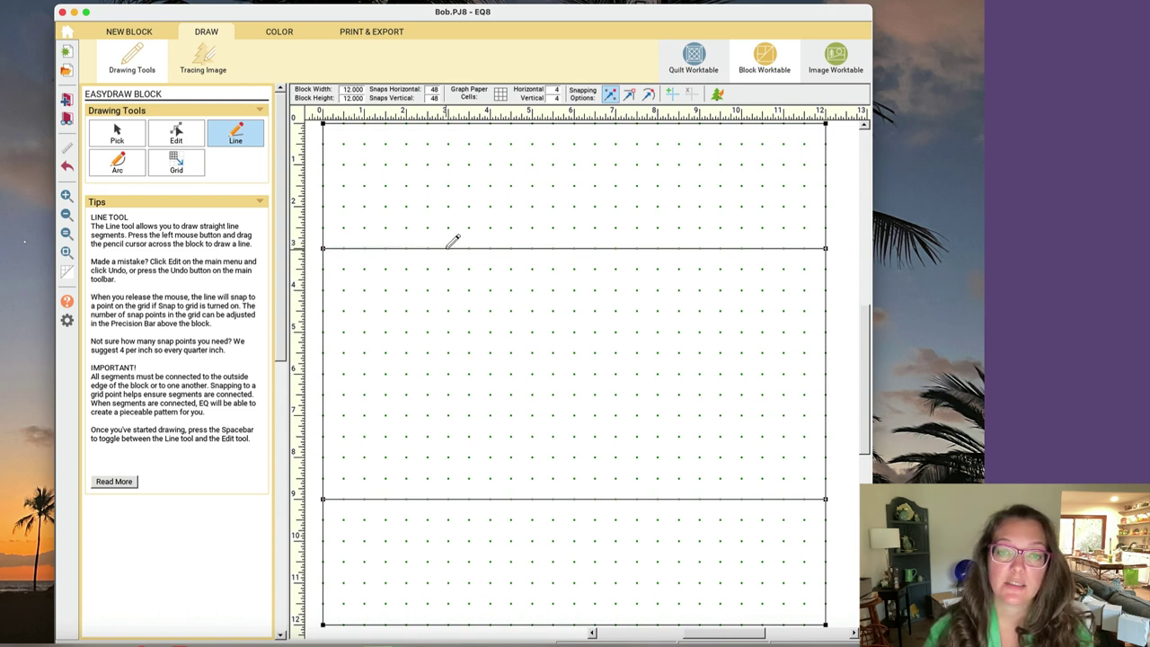
drag(448, 249, 452, 494)
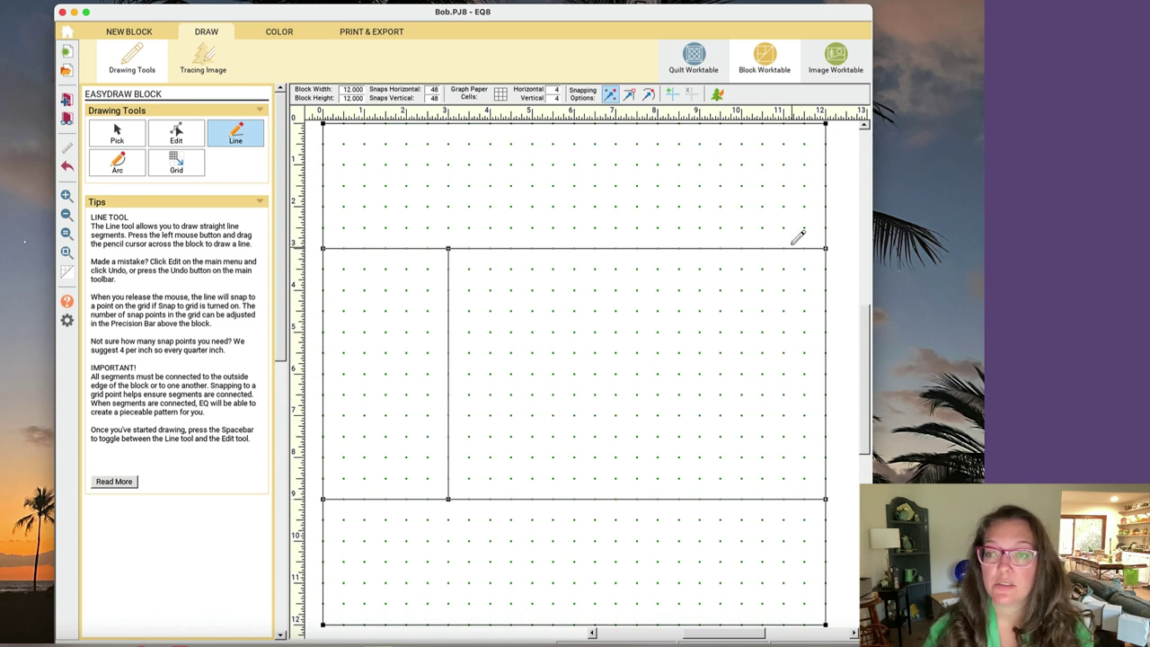
drag(702, 262, 708, 482)
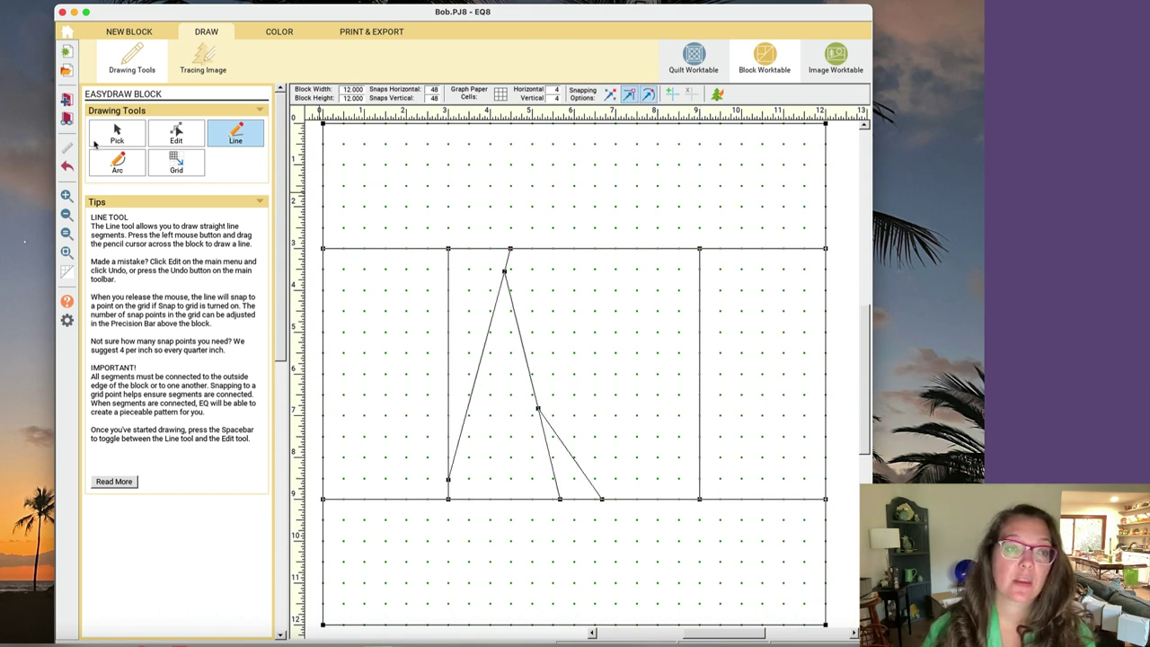
- Delete the long diagonal test lines inside the center square, leaving the short segment at its upper edge
click(94, 142)
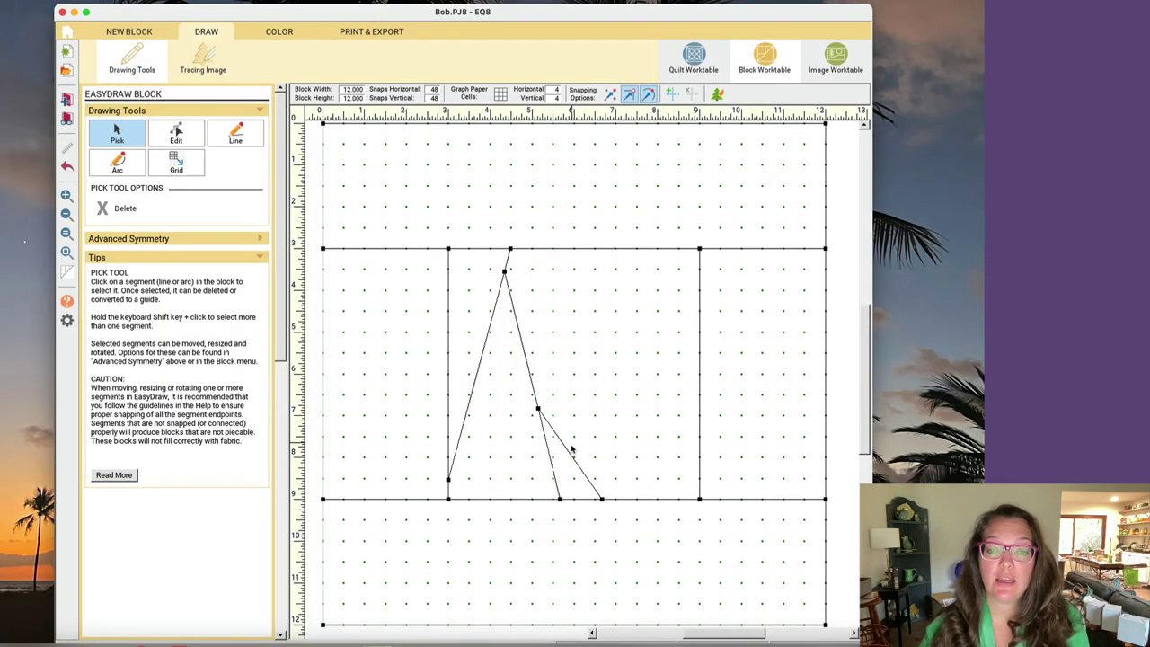
click(573, 455)
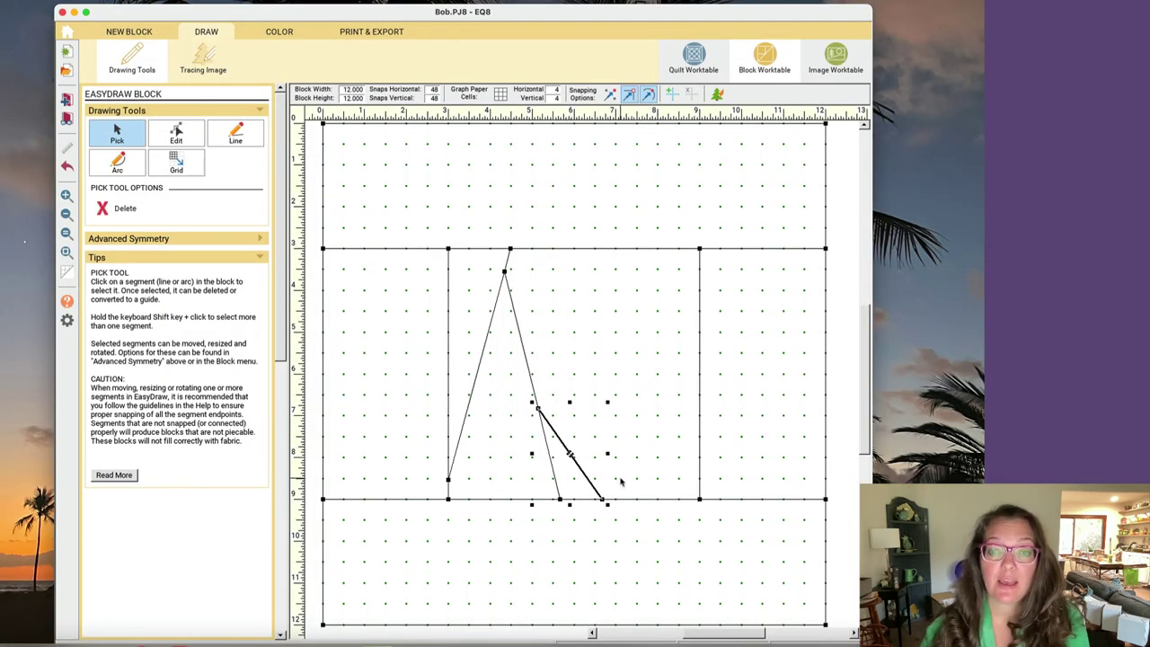
key(Delete)
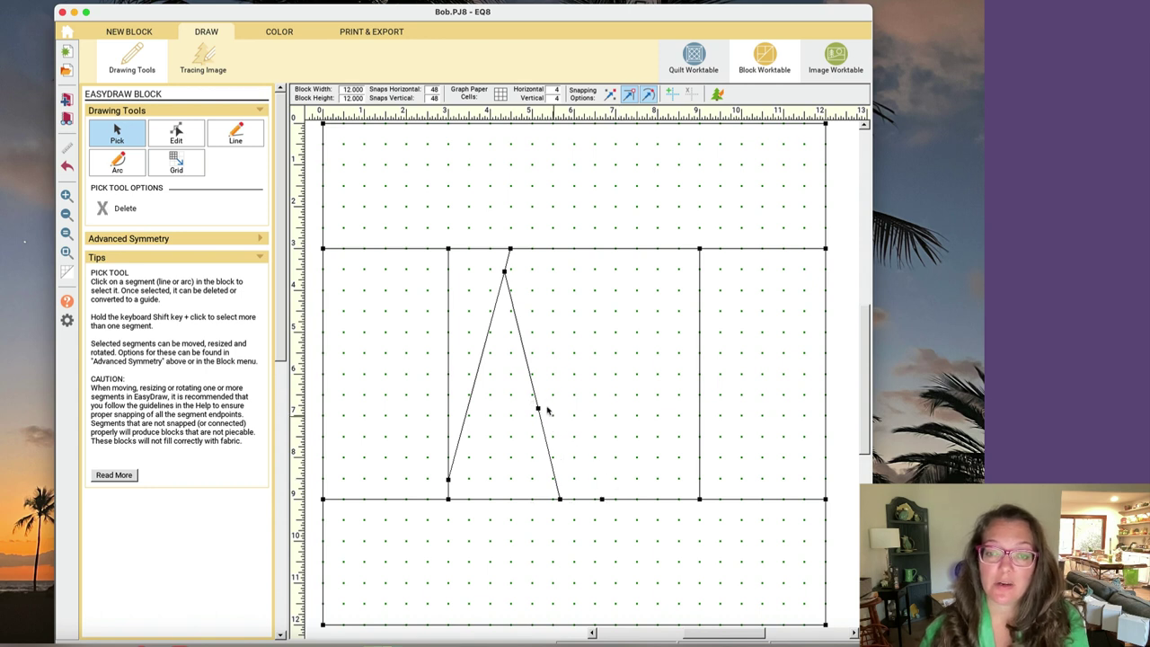
click(527, 366)
key(Delete)
click(539, 415)
key(Delete)
click(489, 328)
key(Delete)
- Move the lower endpoint of the short segment to about 6 inches across and 7 inches down with the Edit tool
click(506, 265)
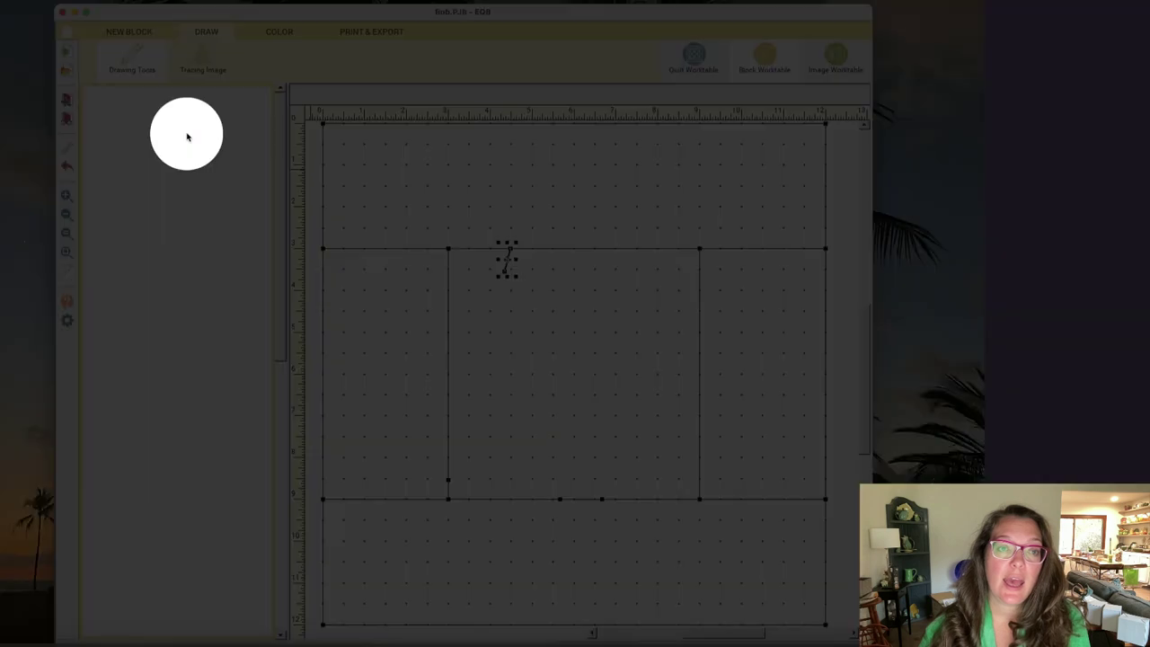
click(183, 134)
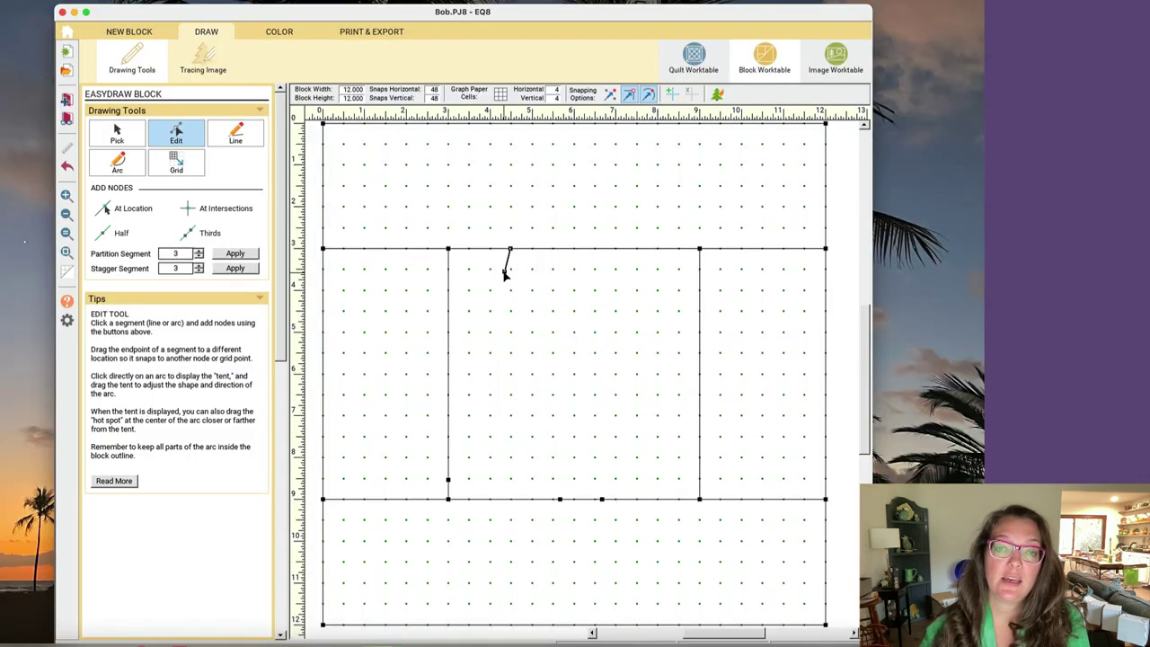
drag(506, 274, 580, 409)
- Delete the remaining diagonal line inside the center square
click(115, 132)
click(550, 339)
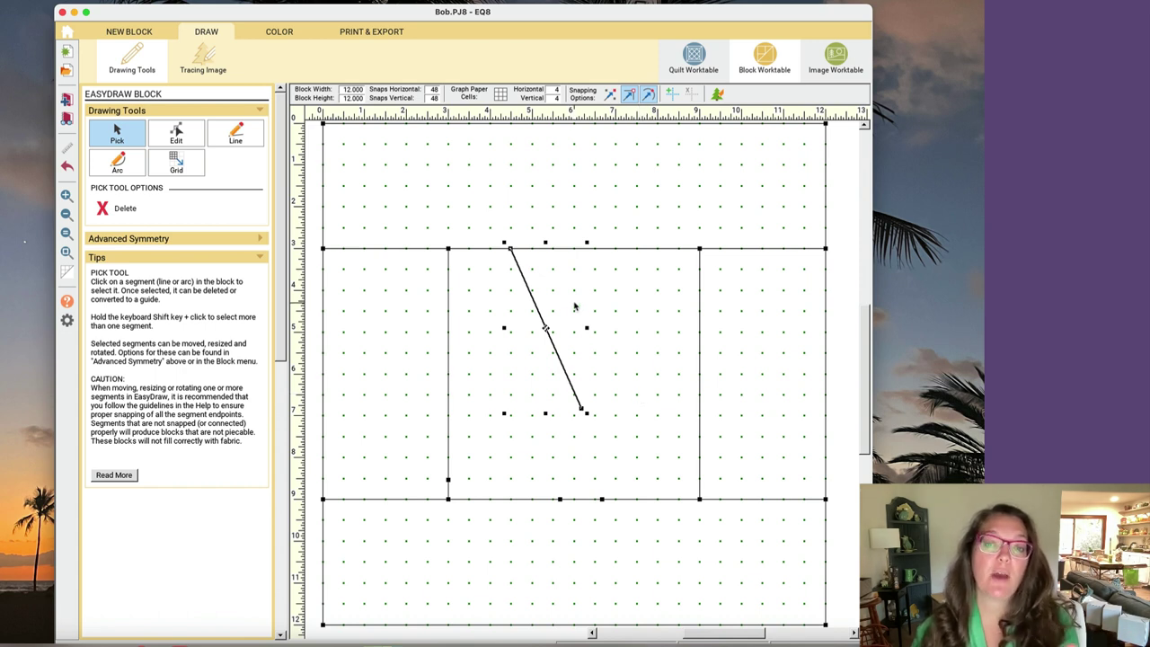
drag(544, 326, 556, 353)
key(Delete)
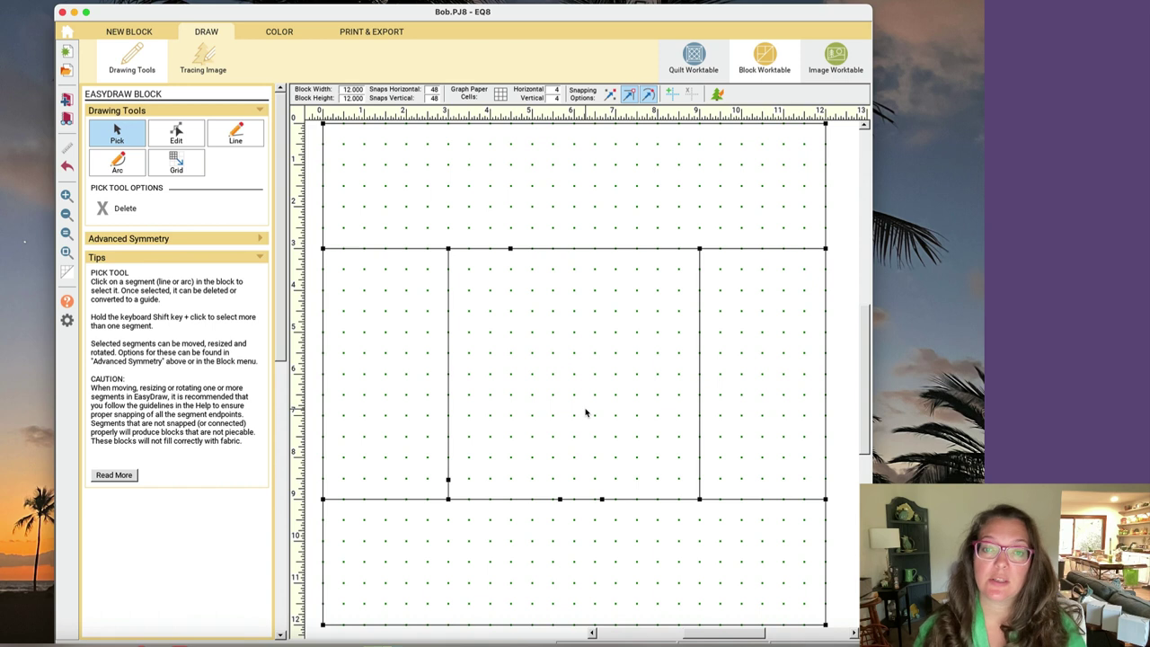
- Switch to grid snapping and draw lines from about (3, 4.5) to (4.5, 3) and from (3, 4.75) to (8.25, 2.25) inches
click(609, 96)
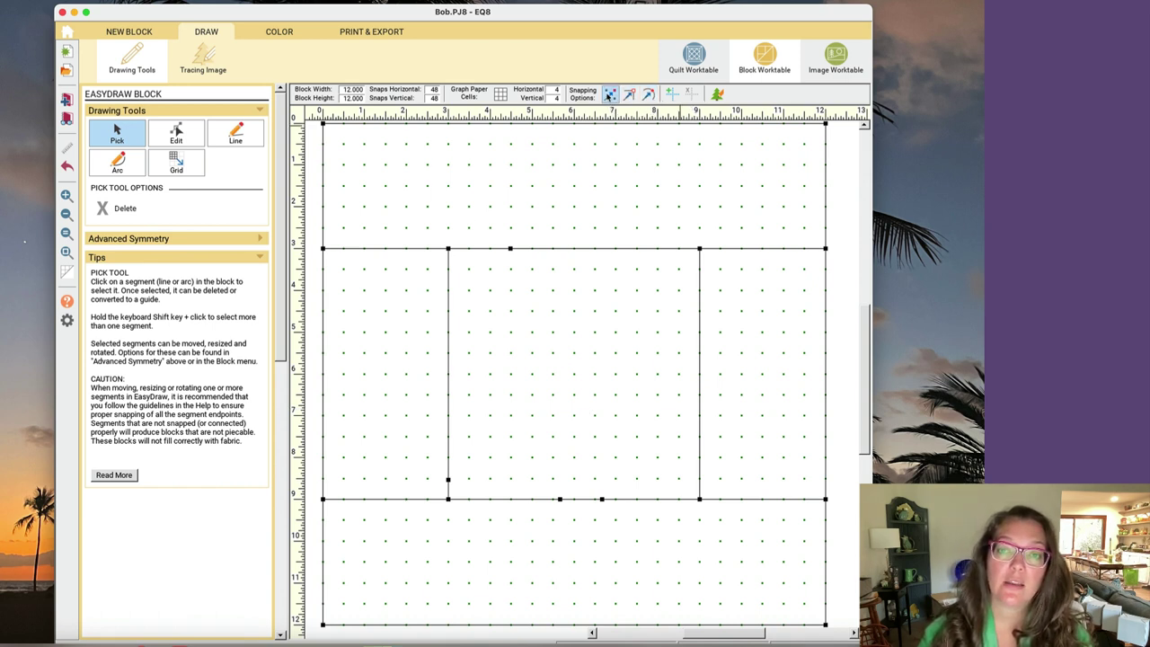
click(212, 132)
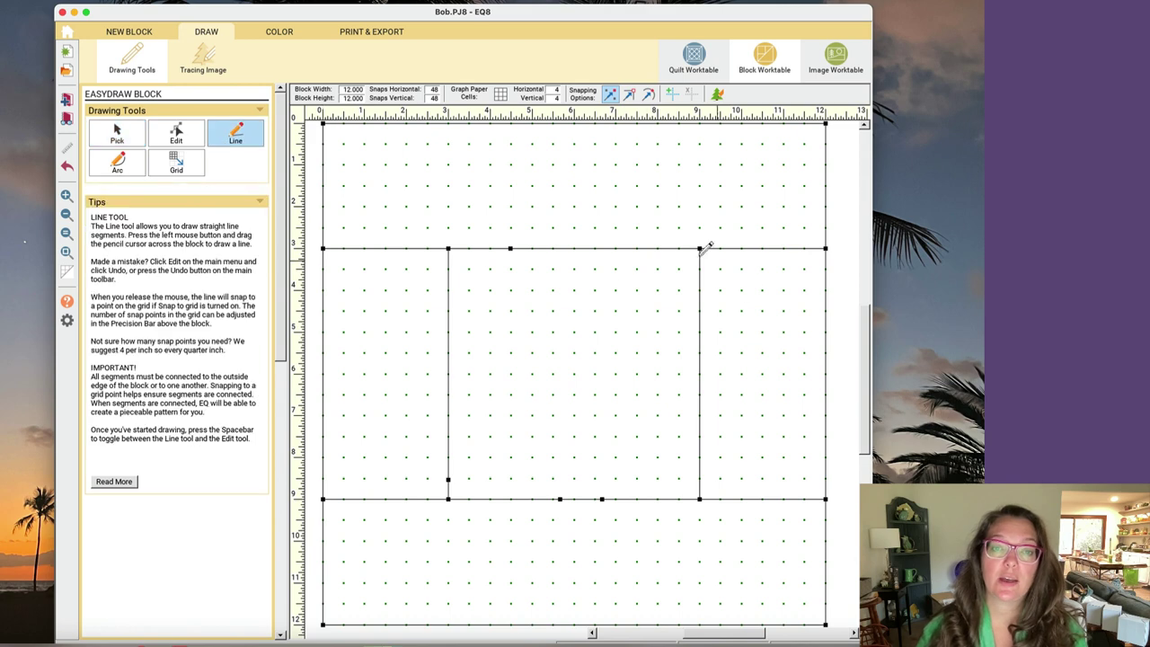
drag(449, 310, 510, 248)
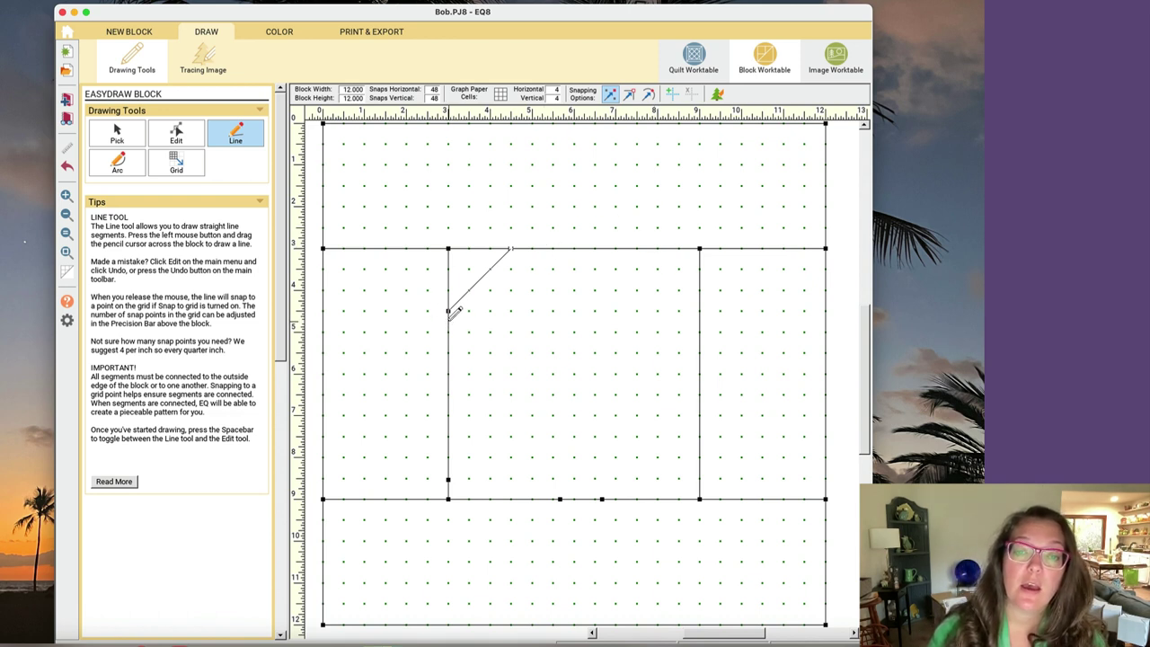
mouse_move(449, 315)
mouse_down()
mouse_move(488, 328)
mouse_move(580, 225)
mouse_move(570, 243)
mouse_move(669, 211)
mouse_up()
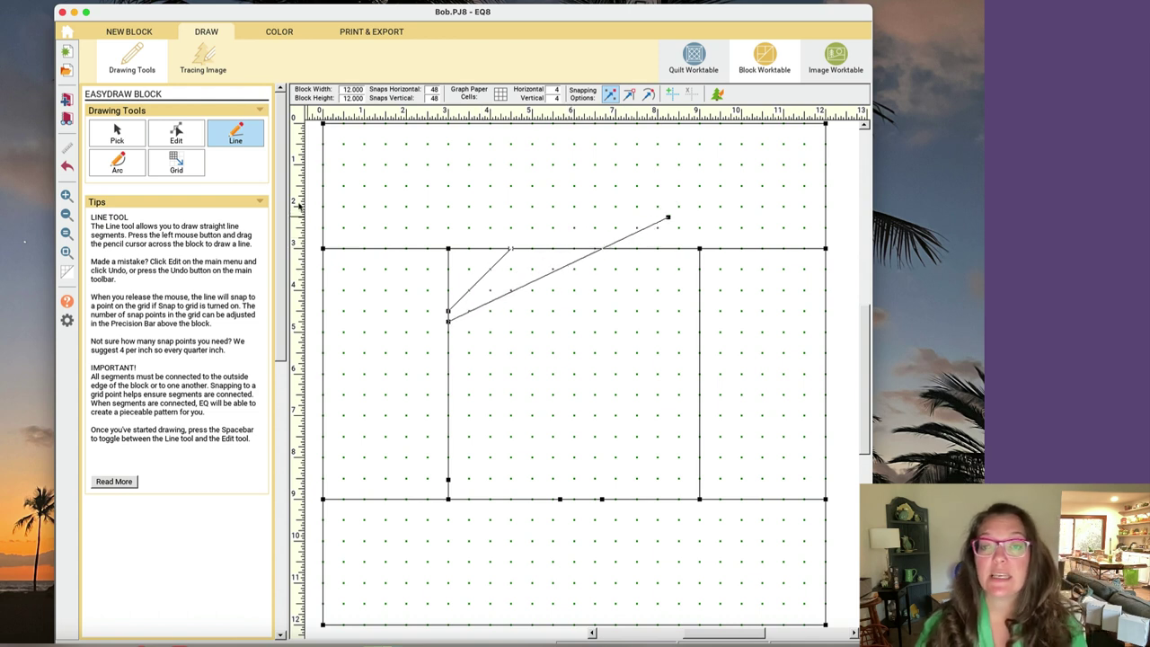
- Import the photo of the yellow octagonal object as a tracing image and return to the block drawing
click(194, 58)
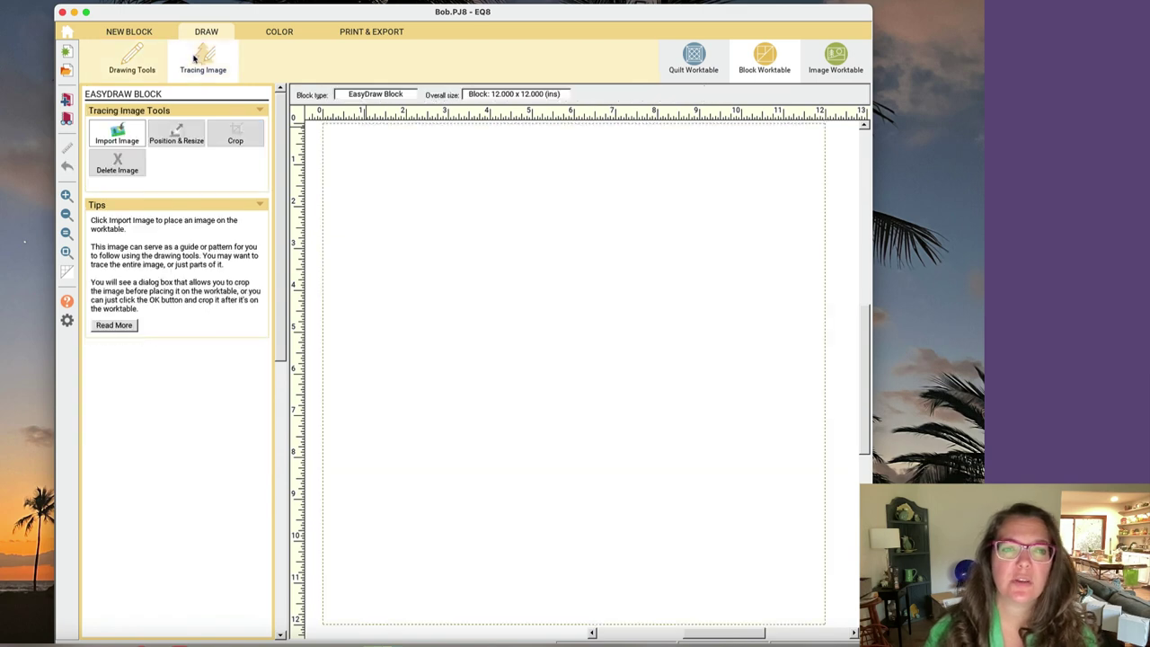
click(116, 132)
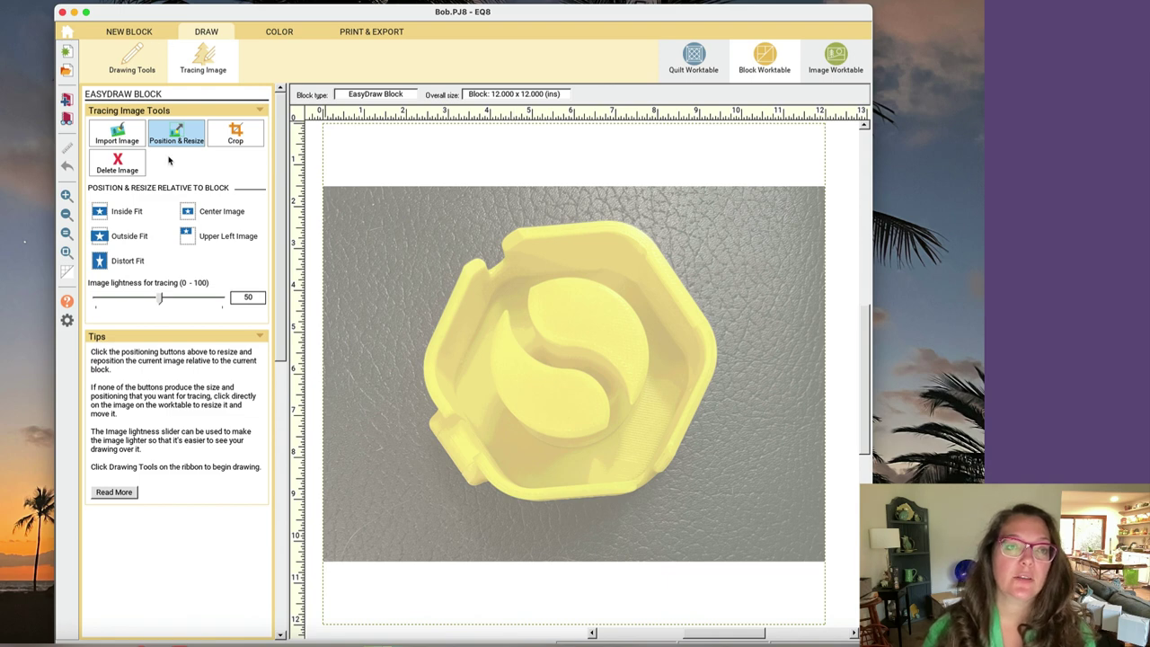
click(132, 57)
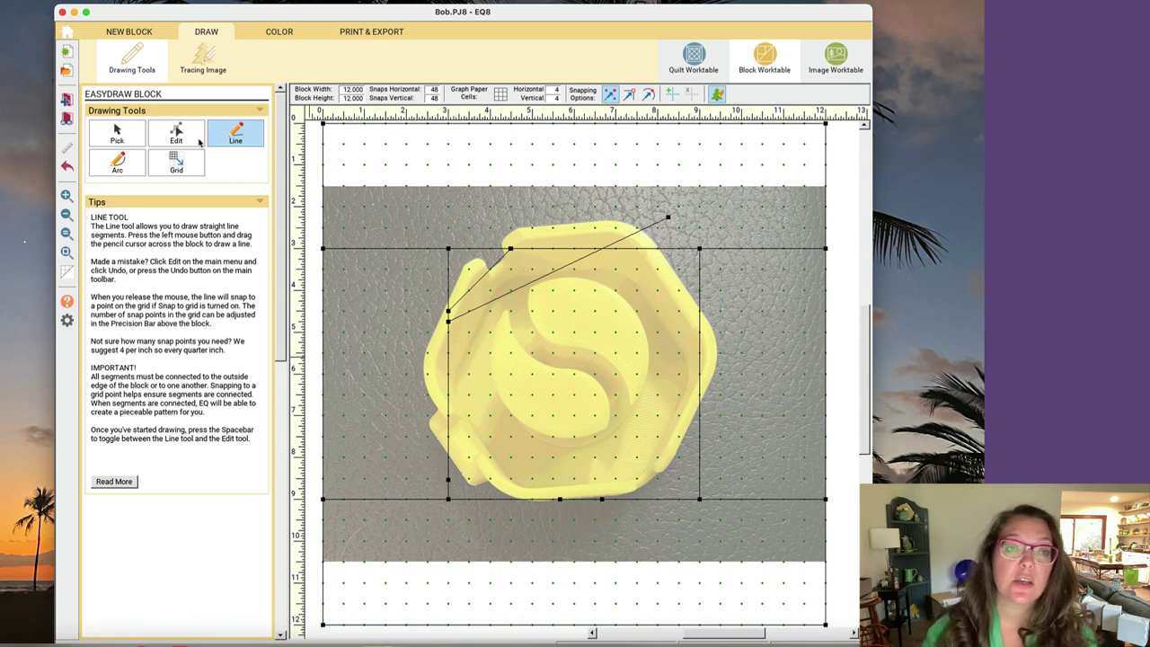
- Switch from grid snapping to drawing snapping and trace the object's upper-right, lower-right and lower-left slanted edges with lines inside the center square
click(646, 95)
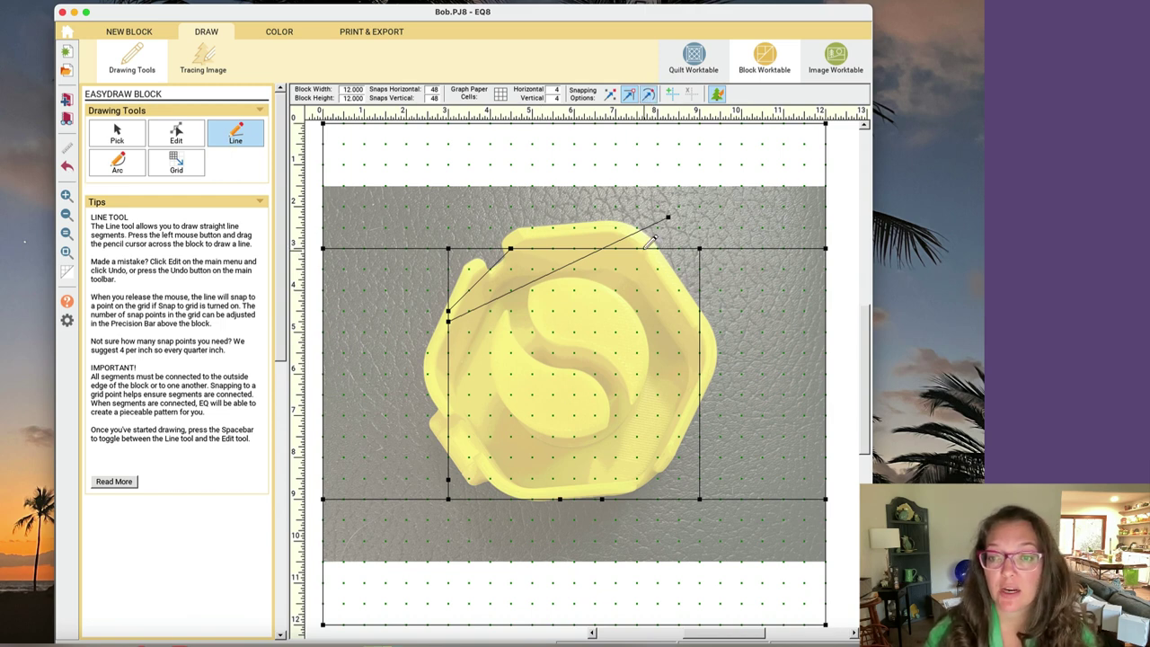
drag(643, 248, 699, 335)
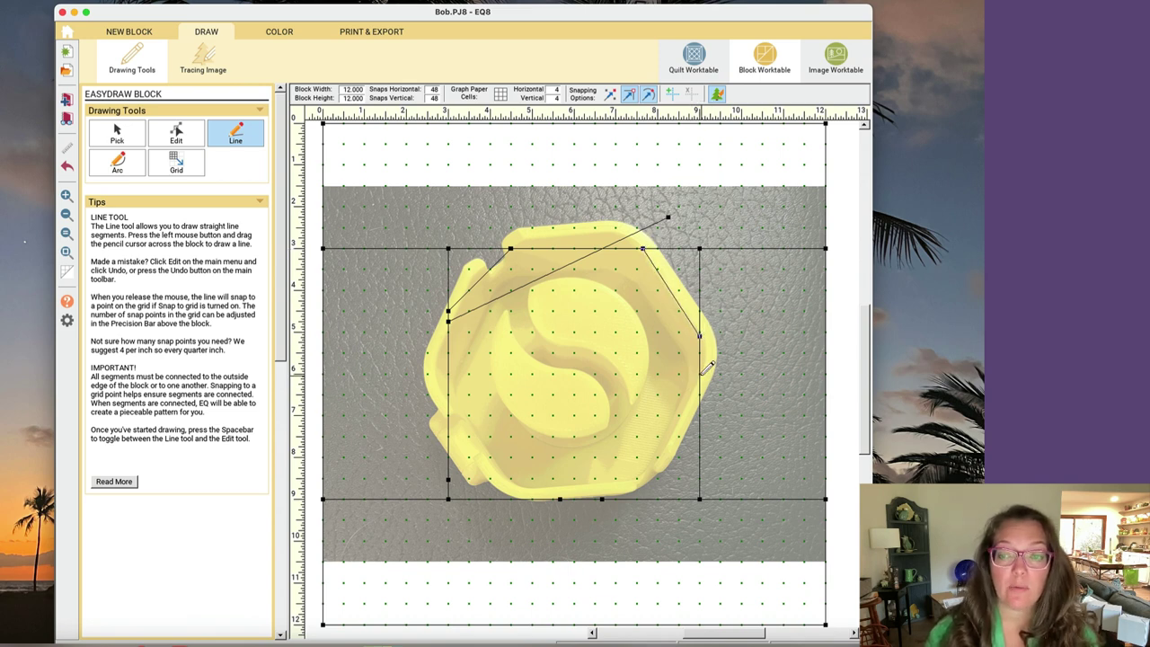
mouse_move(707, 366)
mouse_down()
mouse_move(643, 496)
mouse_move(659, 492)
mouse_up()
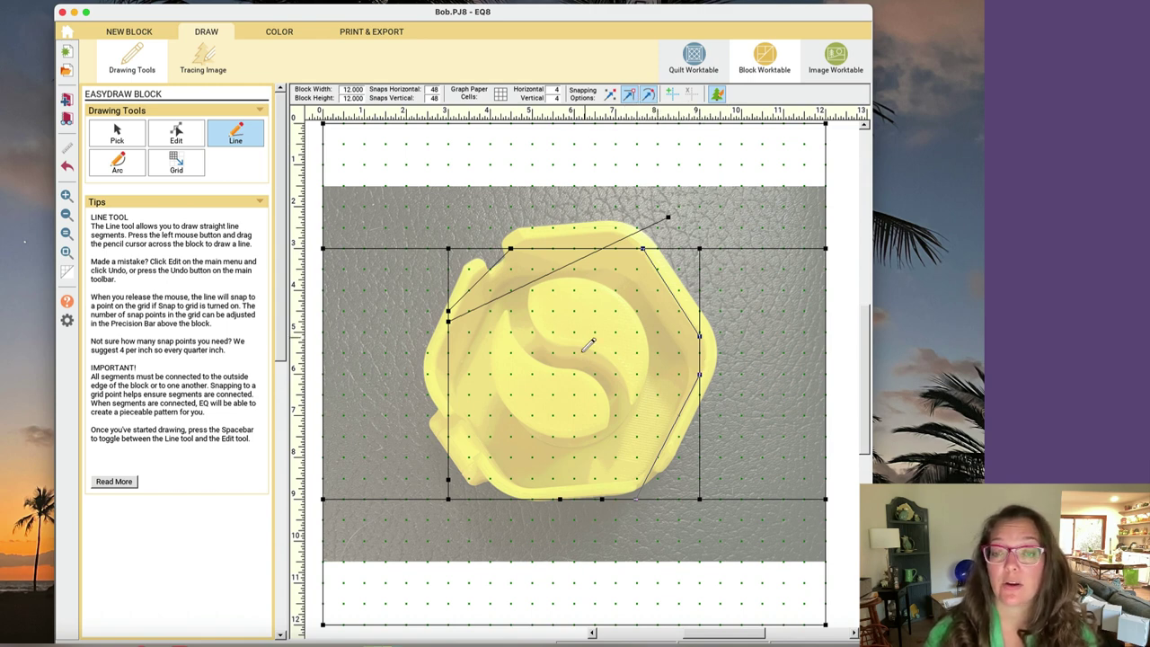
mouse_move(453, 403)
mouse_down()
mouse_move(531, 491)
mouse_move(521, 496)
mouse_up()
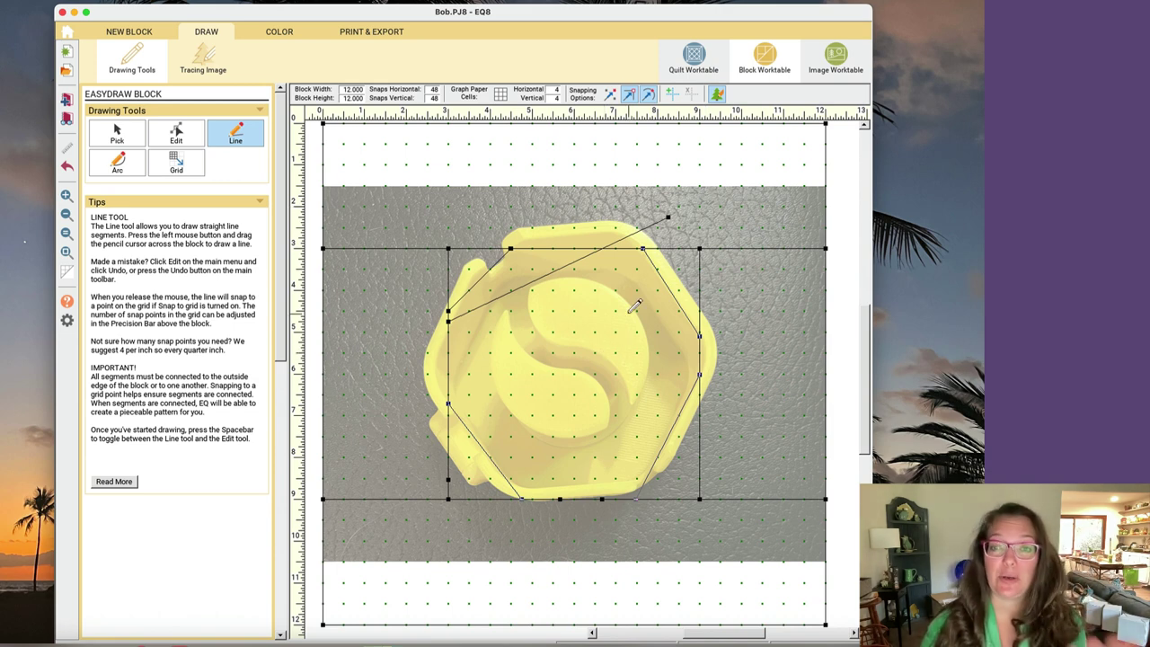
- Delete the long slanted test line that crosses the upper edge of the center square
click(116, 133)
click(533, 282)
key(Delete)
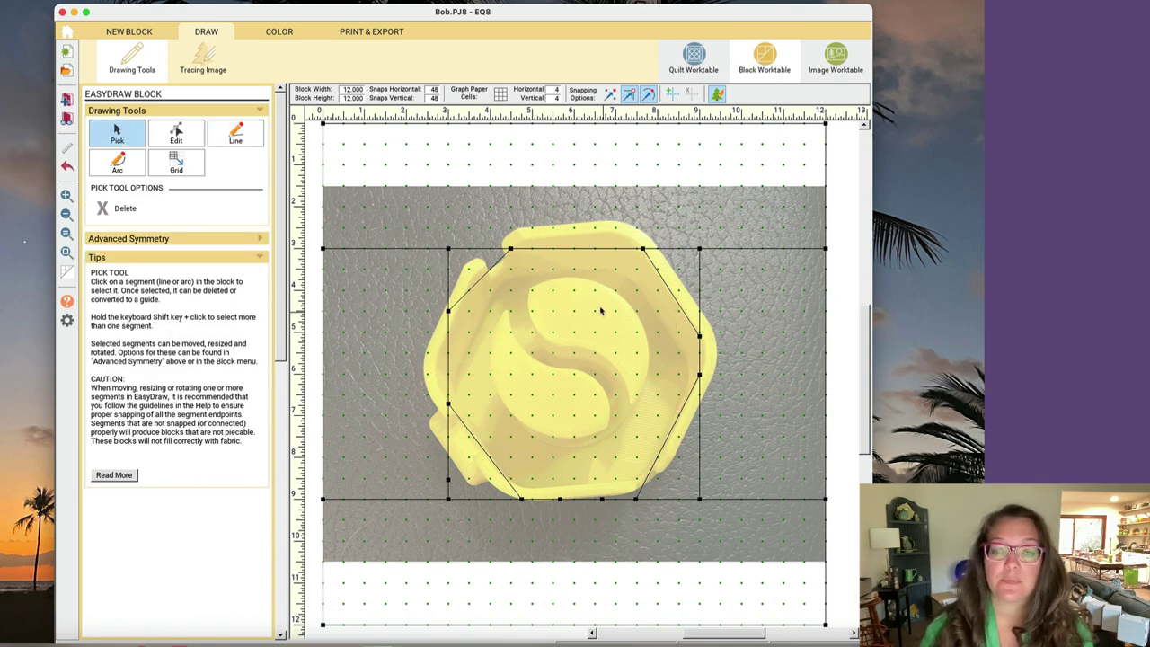
- Delete the tracing image from the block and return to the line drawing
click(229, 135)
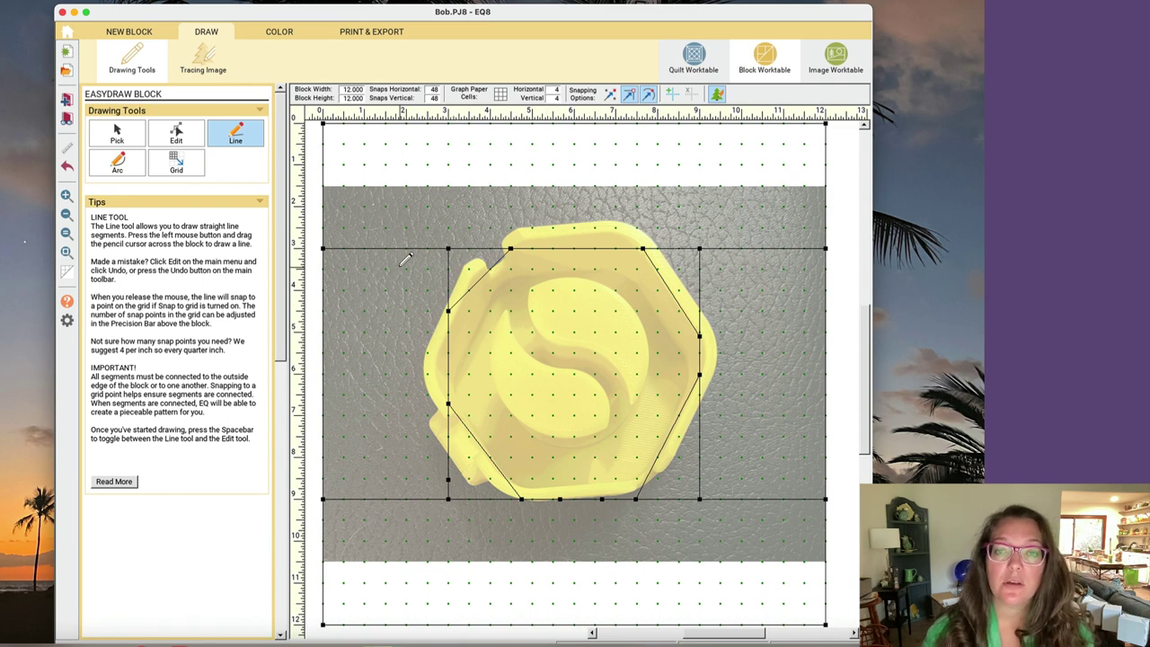
click(202, 70)
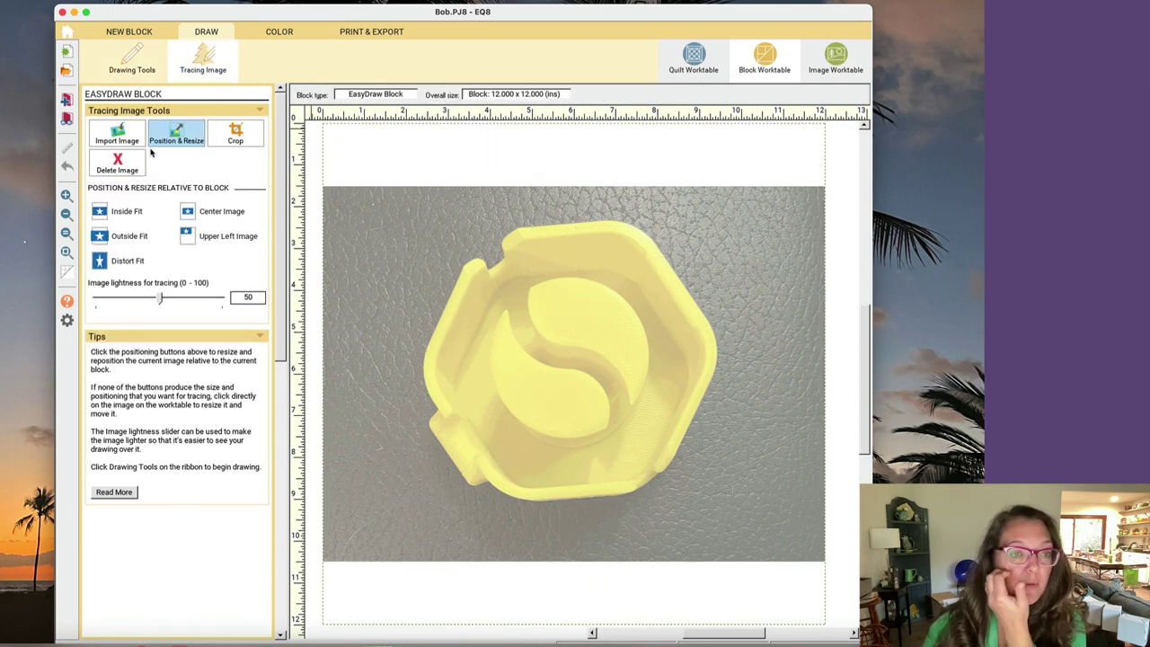
click(116, 162)
click(466, 320)
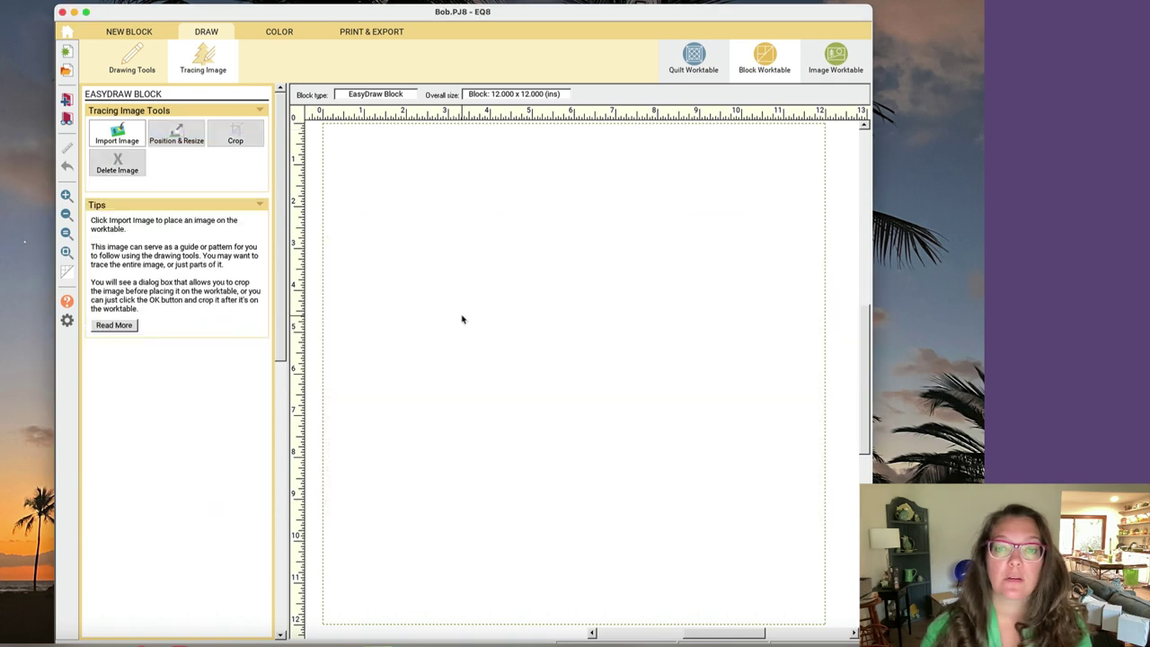
click(134, 64)
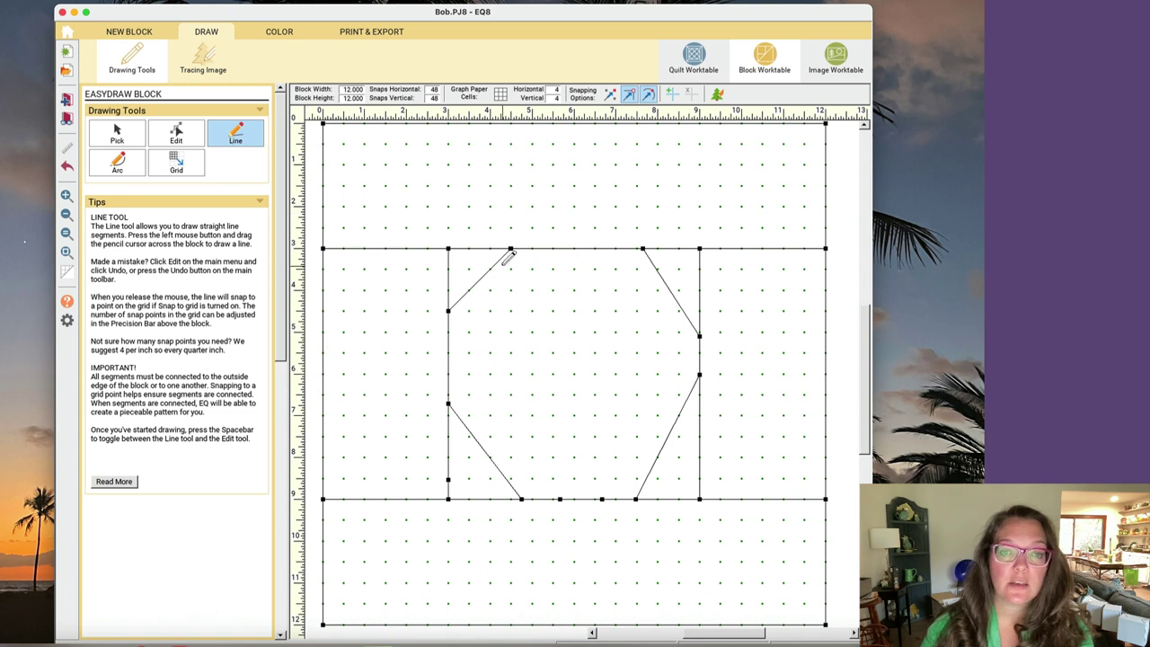
- Draw new diagonals across the center square's four corners, meeting its sides at about 5 and 7 inches, plus a short extra line at upper right
drag(448, 414, 514, 499)
drag(449, 330, 536, 247)
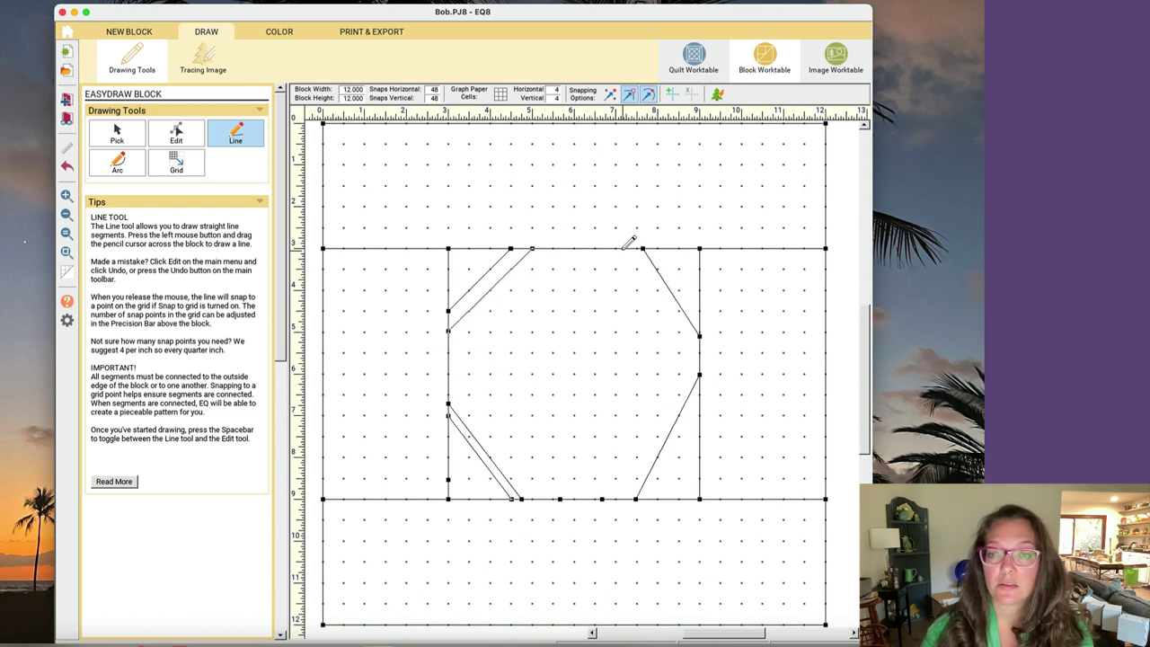
drag(636, 248, 667, 308)
drag(615, 248, 699, 338)
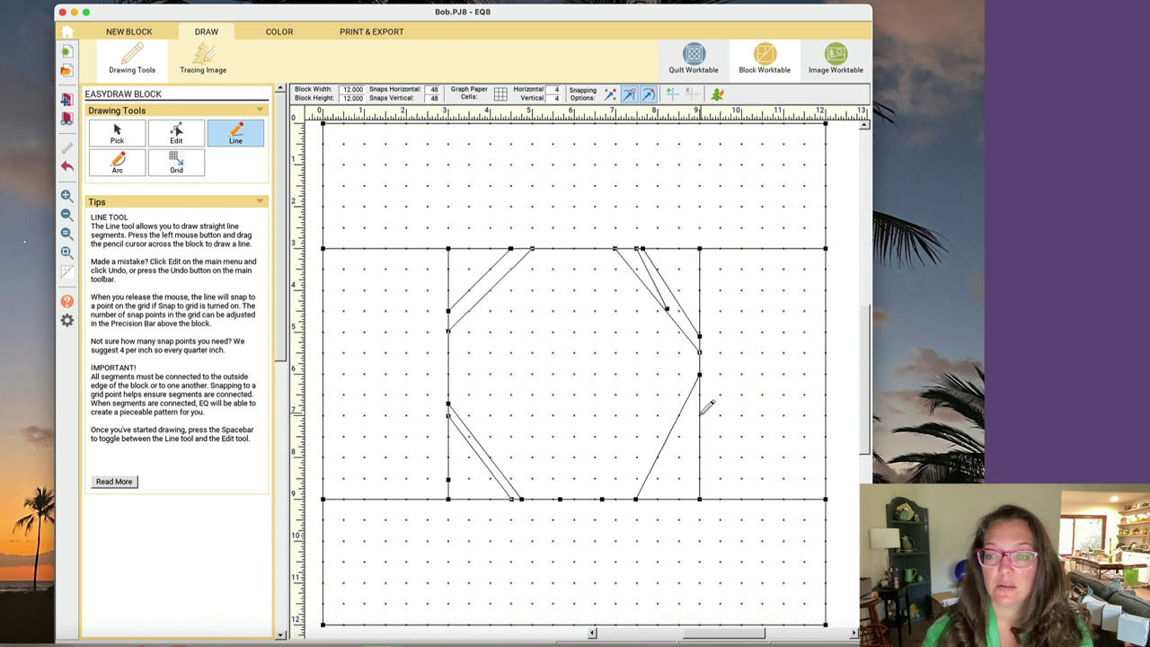
drag(700, 414, 617, 498)
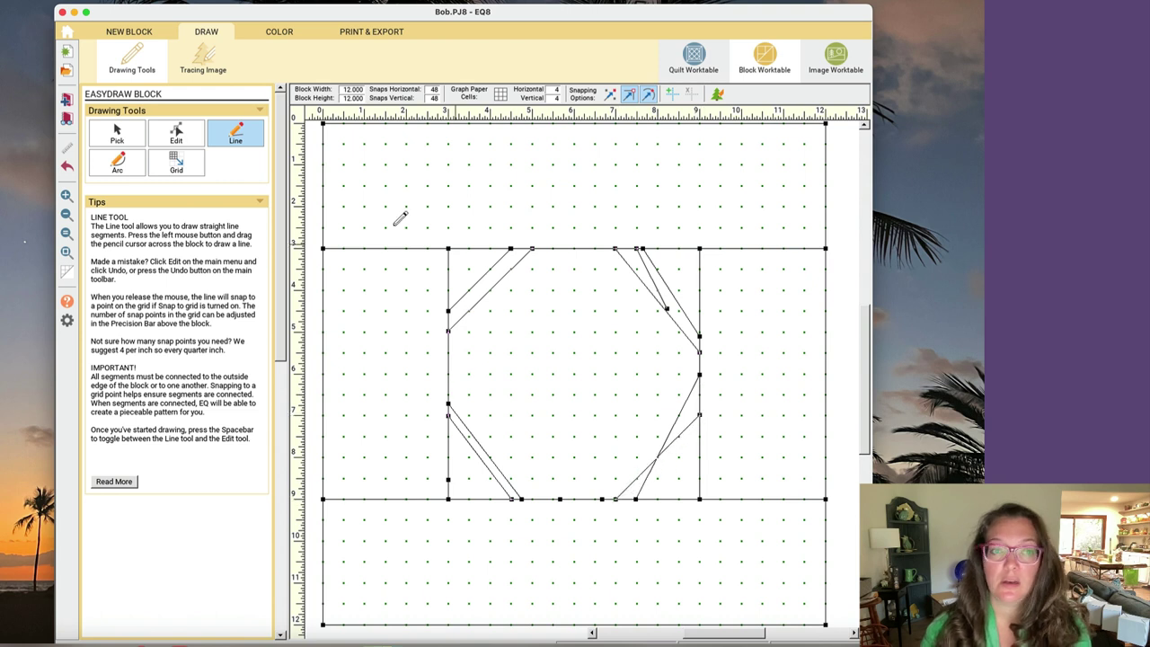
- Delete the original corner diagonals and the short extra line, keeping one new diagonal in each corner of the center square
click(133, 142)
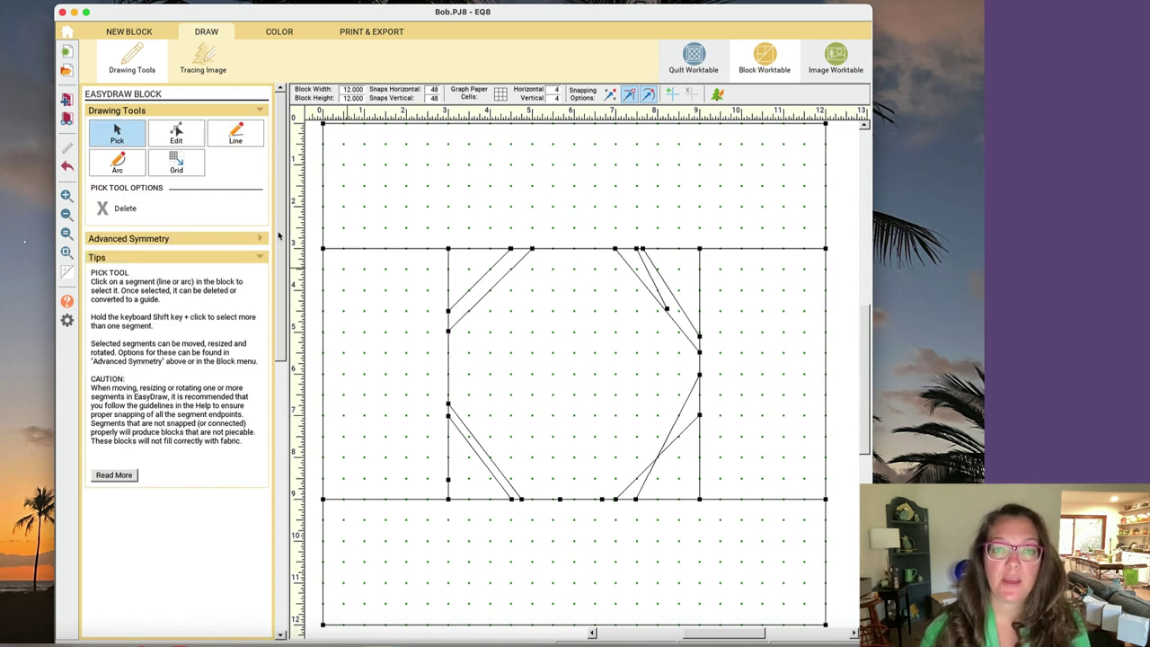
click(482, 276)
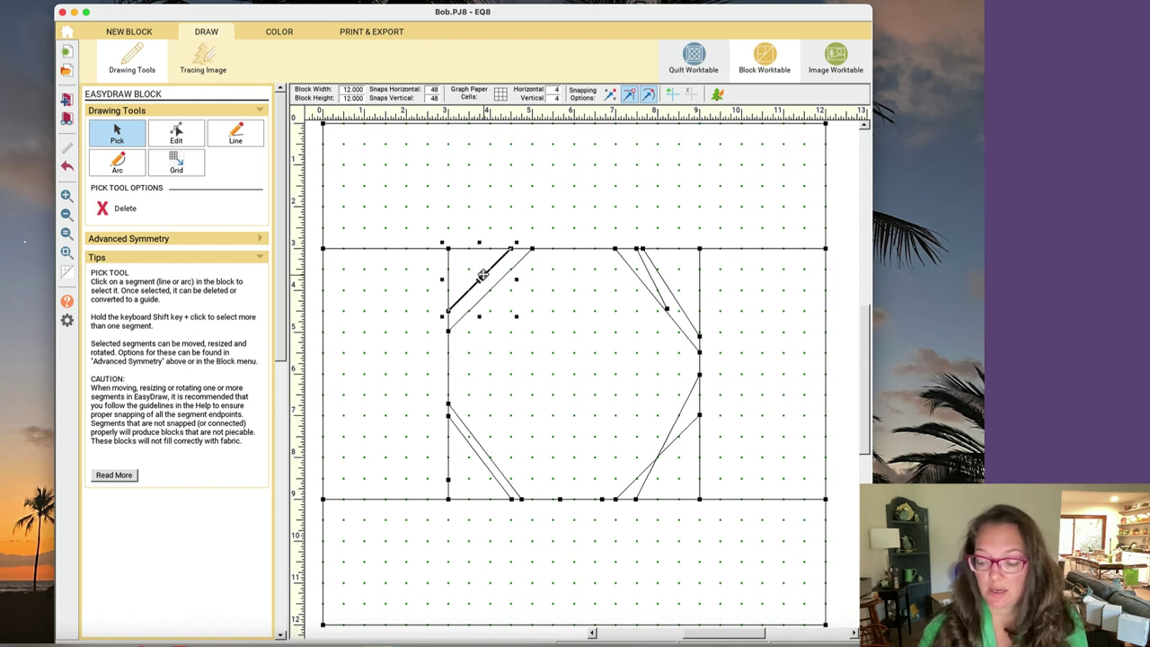
click(485, 279)
click(651, 274)
key(Delete)
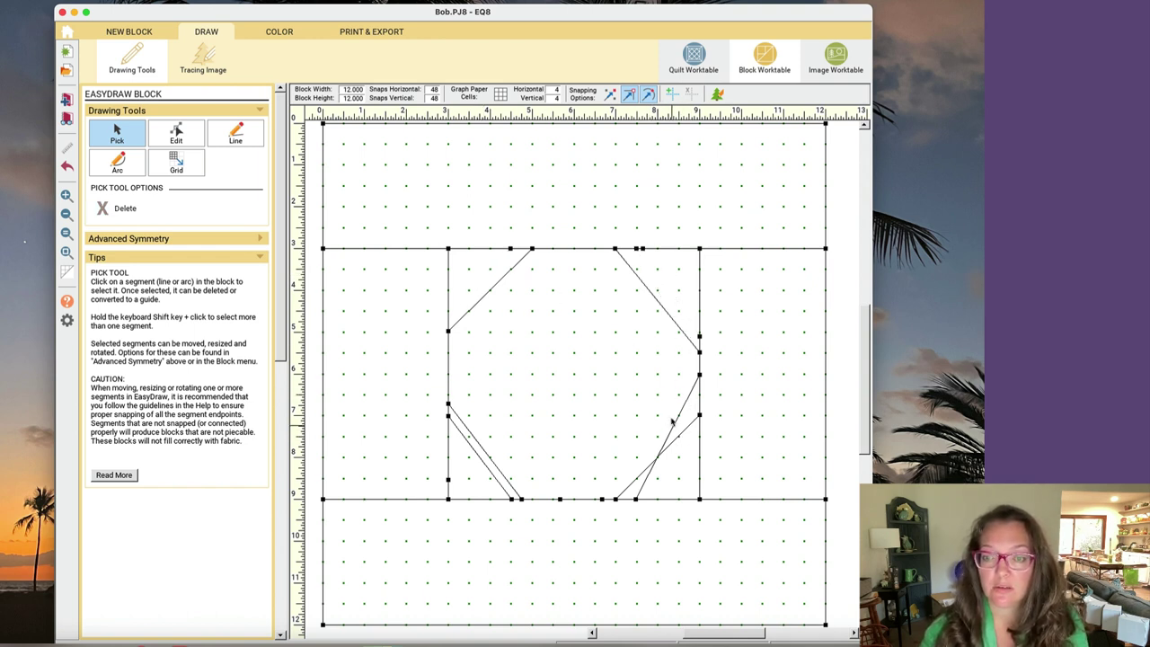
click(673, 424)
key(Delete)
click(475, 440)
key(Delete)
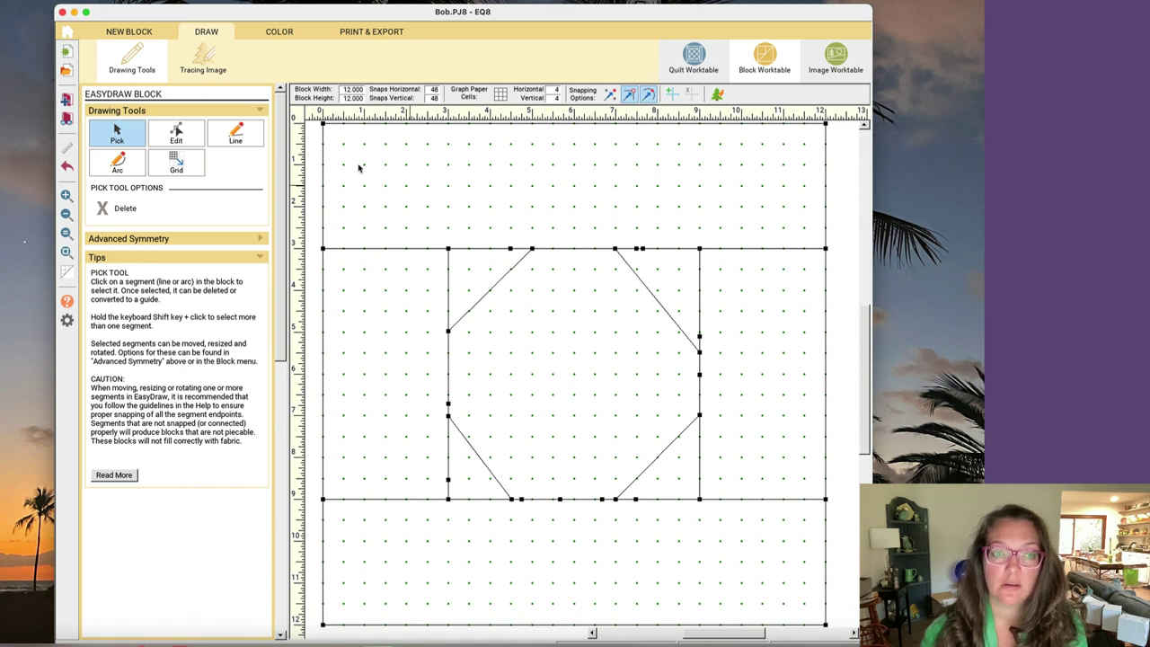
- Move the lower endpoint of the upper-right diagonal to about 9 inches across and 5 inches down with the Edit tool
click(229, 137)
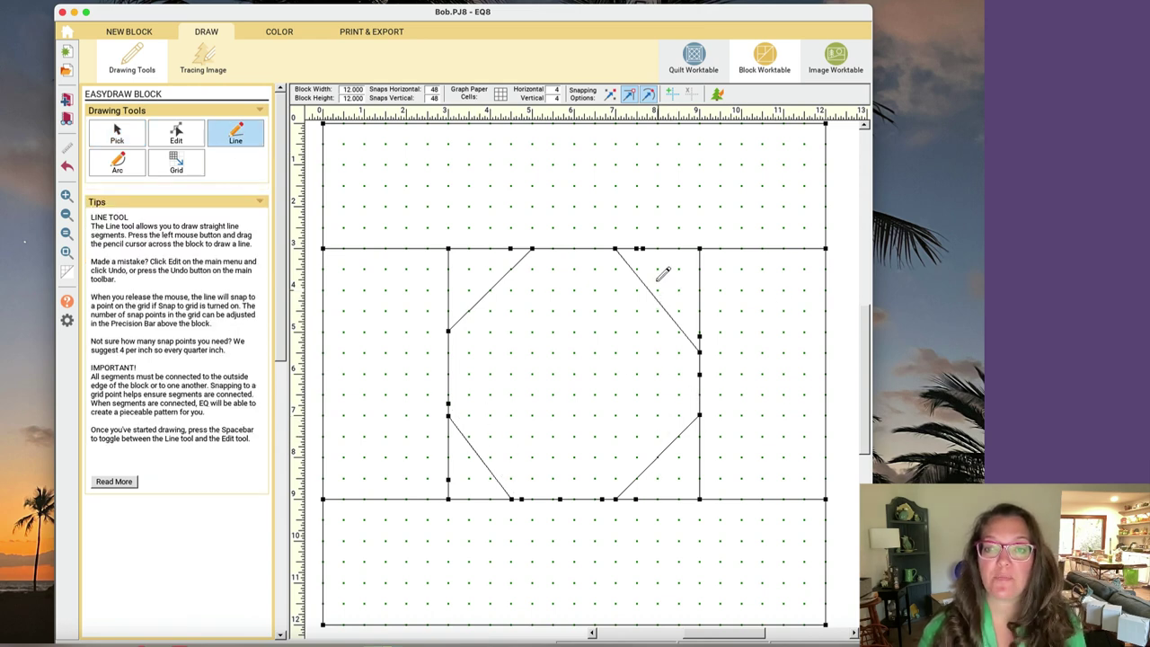
click(115, 140)
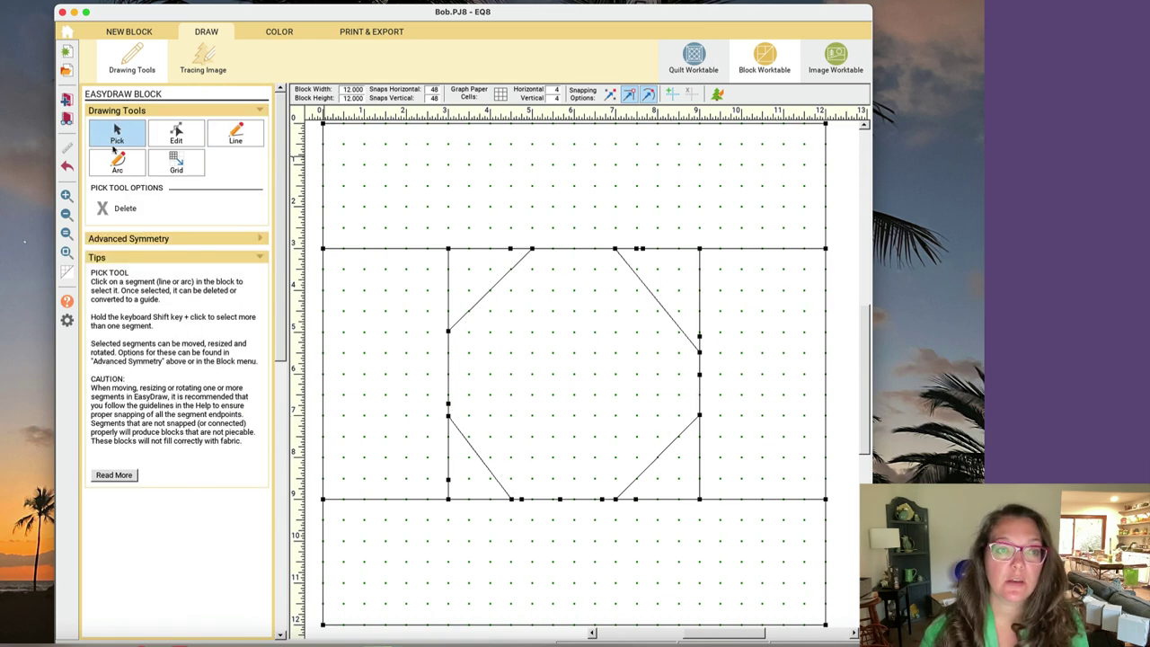
click(166, 136)
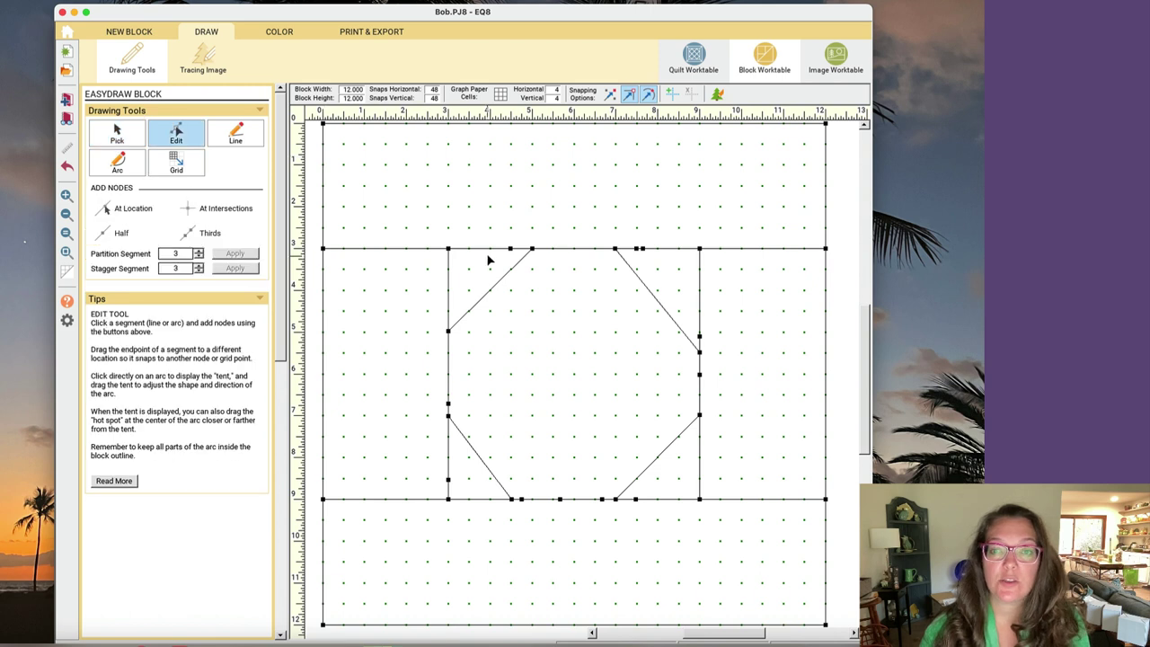
click(698, 354)
click(692, 344)
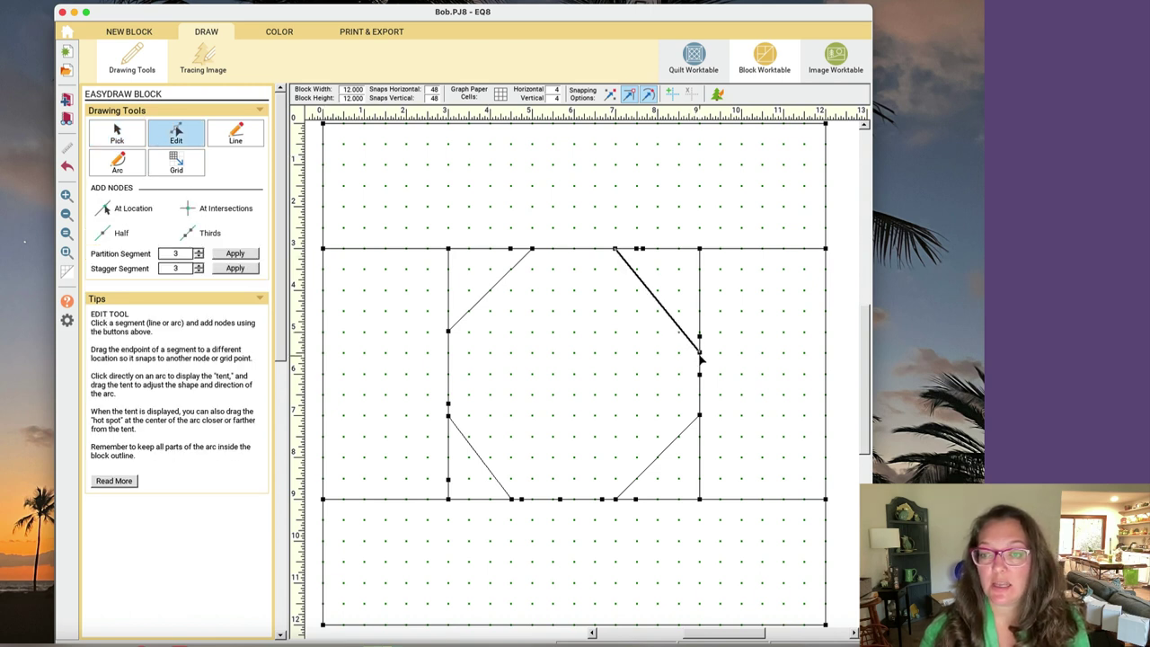
drag(692, 343, 700, 335)
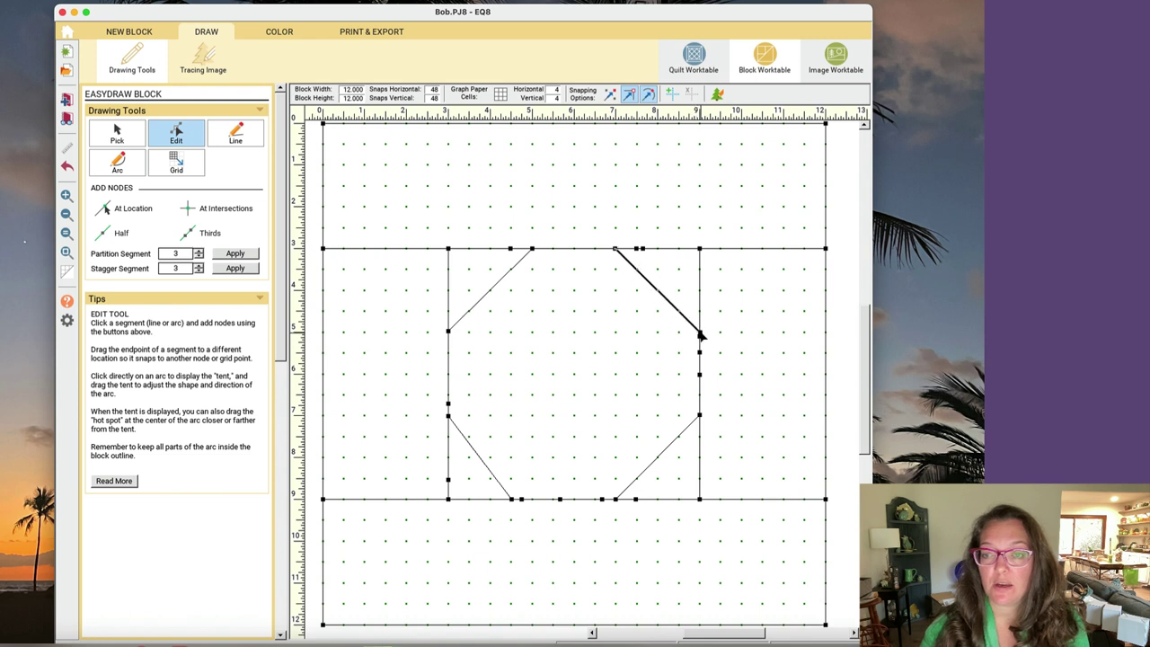
click(716, 363)
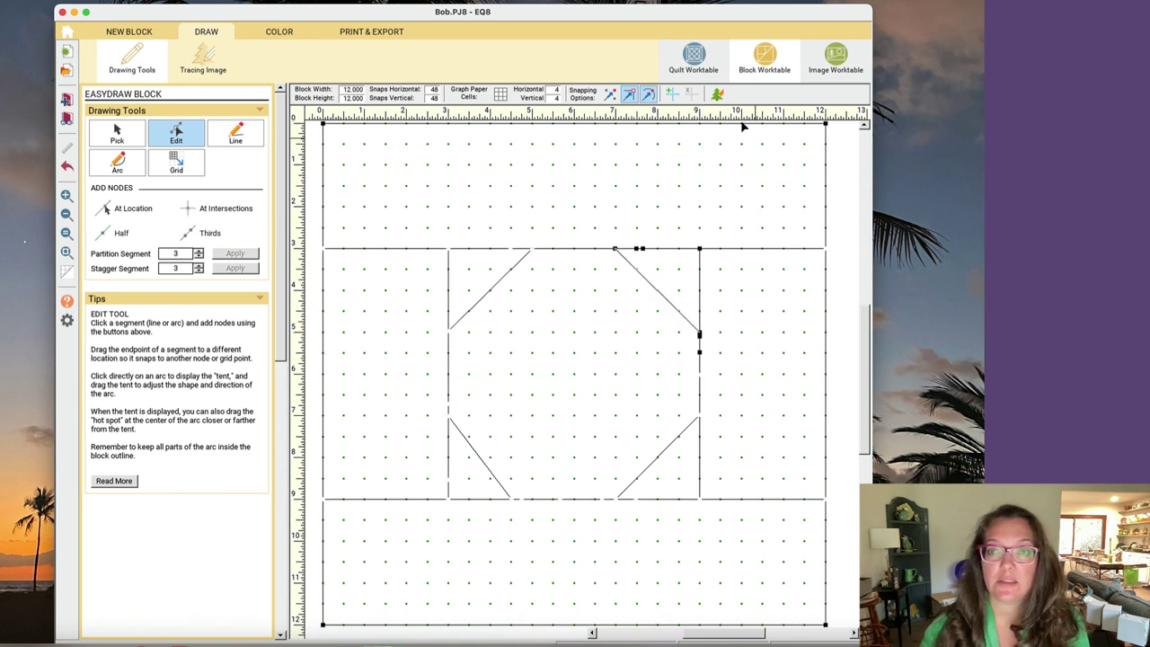
- Turn on snapping to grid points and move the upper-left diagonal's lower endpoint to 3 inches across and 5 inches down
click(609, 93)
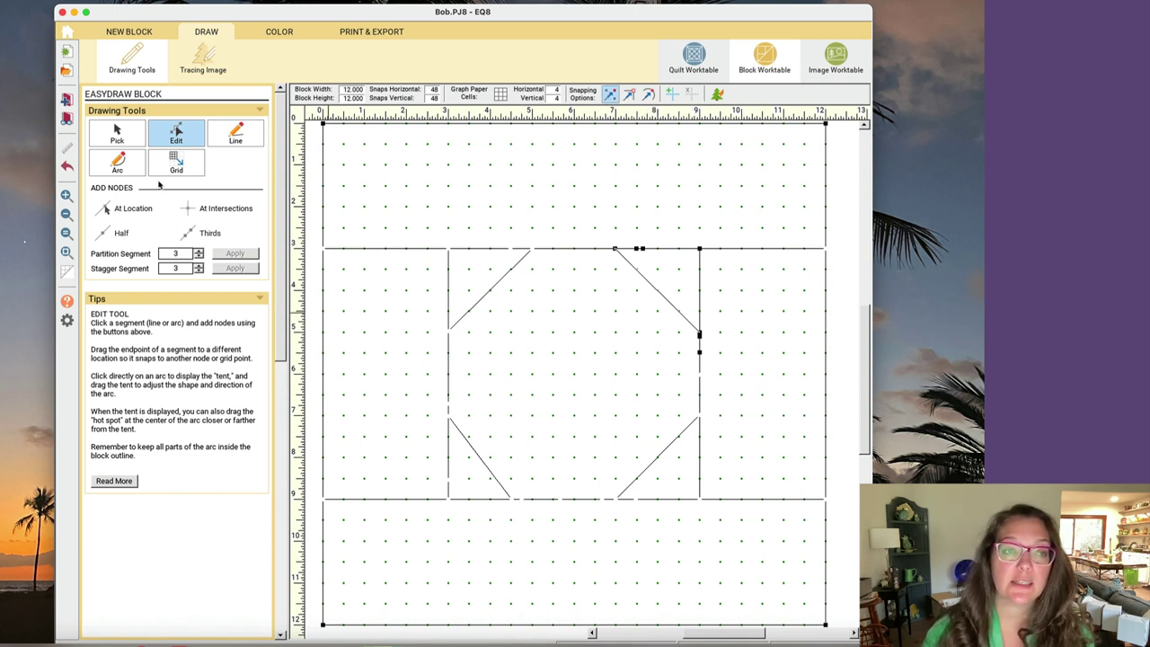
click(67, 255)
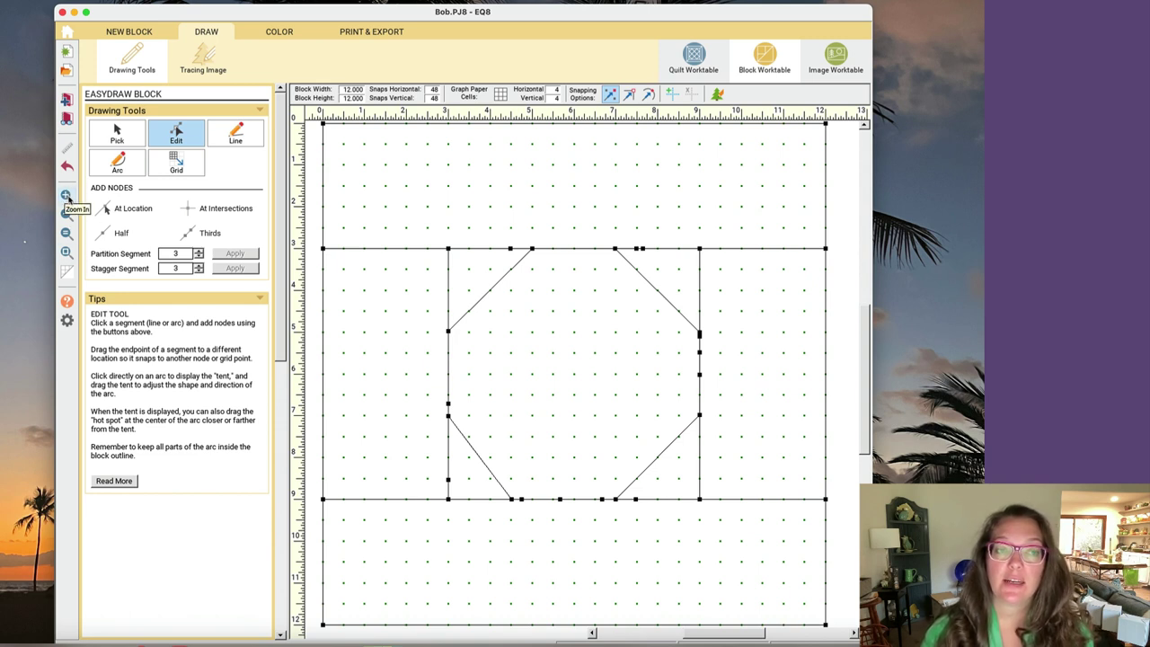
click(66, 196)
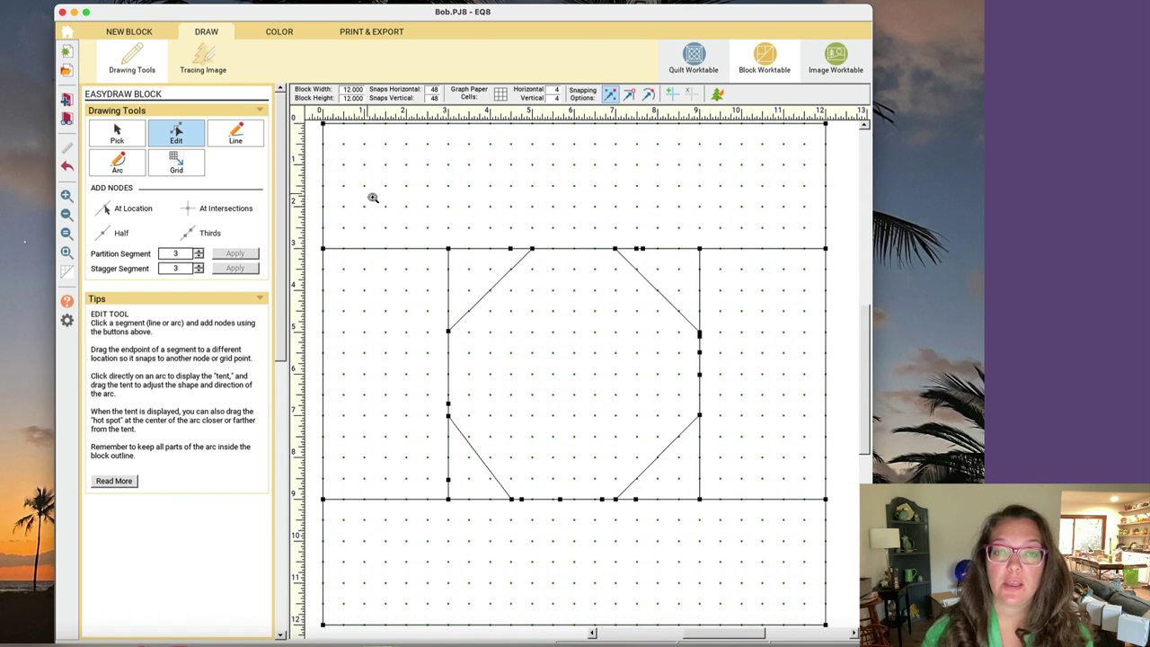
drag(365, 186, 562, 359)
right_click(562, 359)
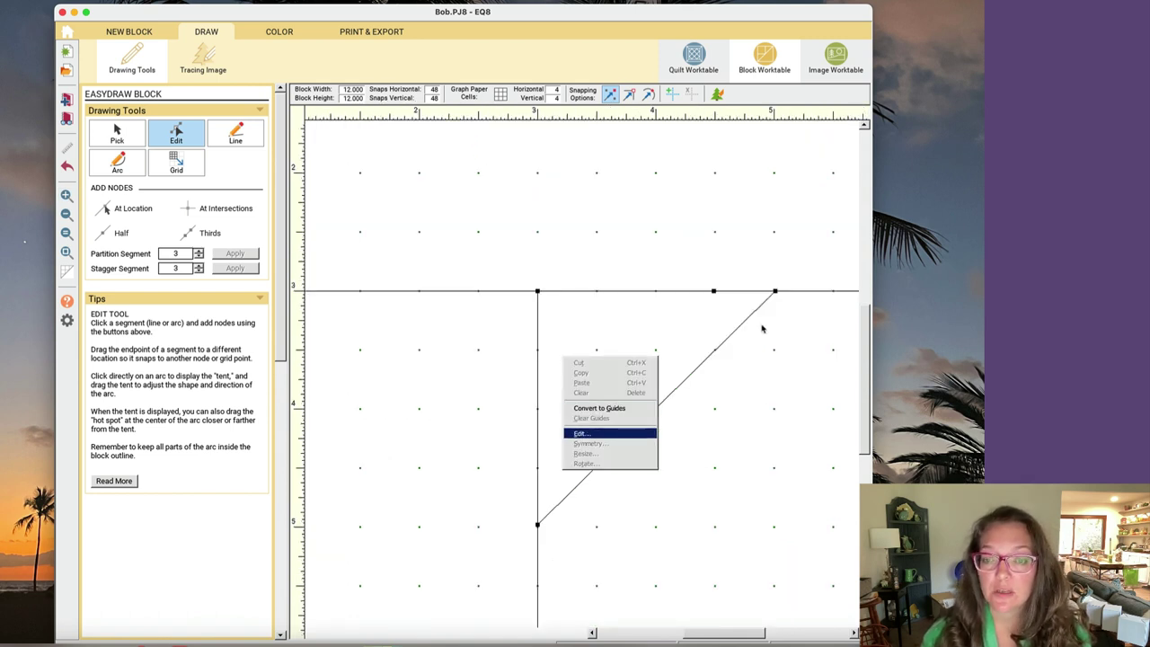
click(777, 404)
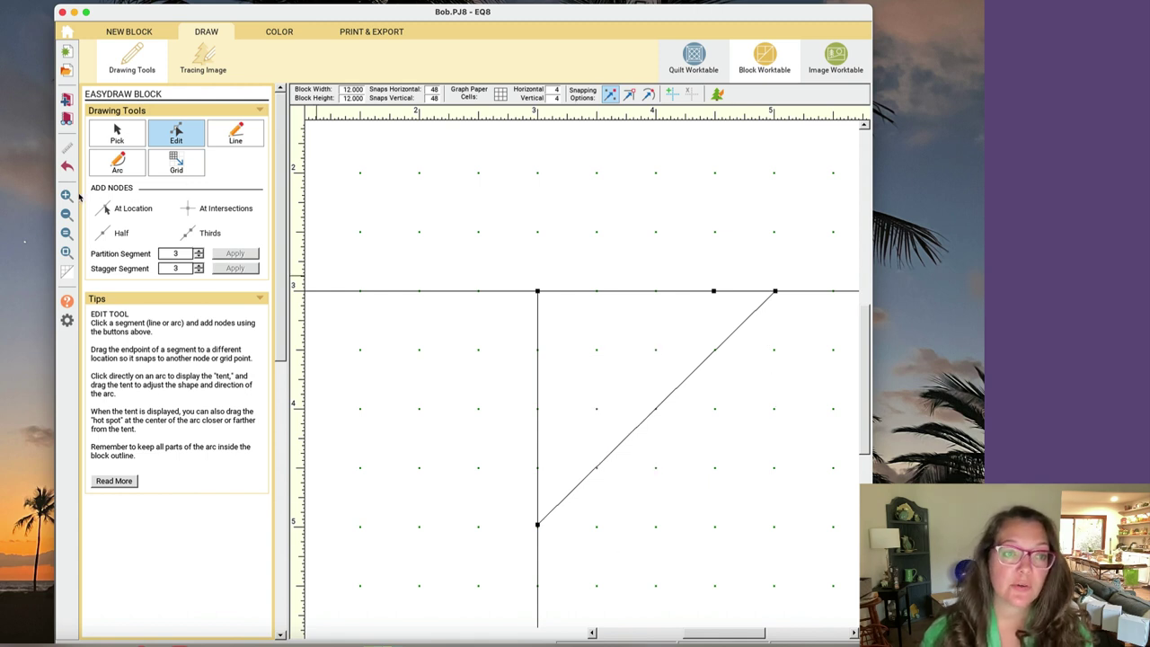
click(70, 196)
drag(475, 460, 582, 552)
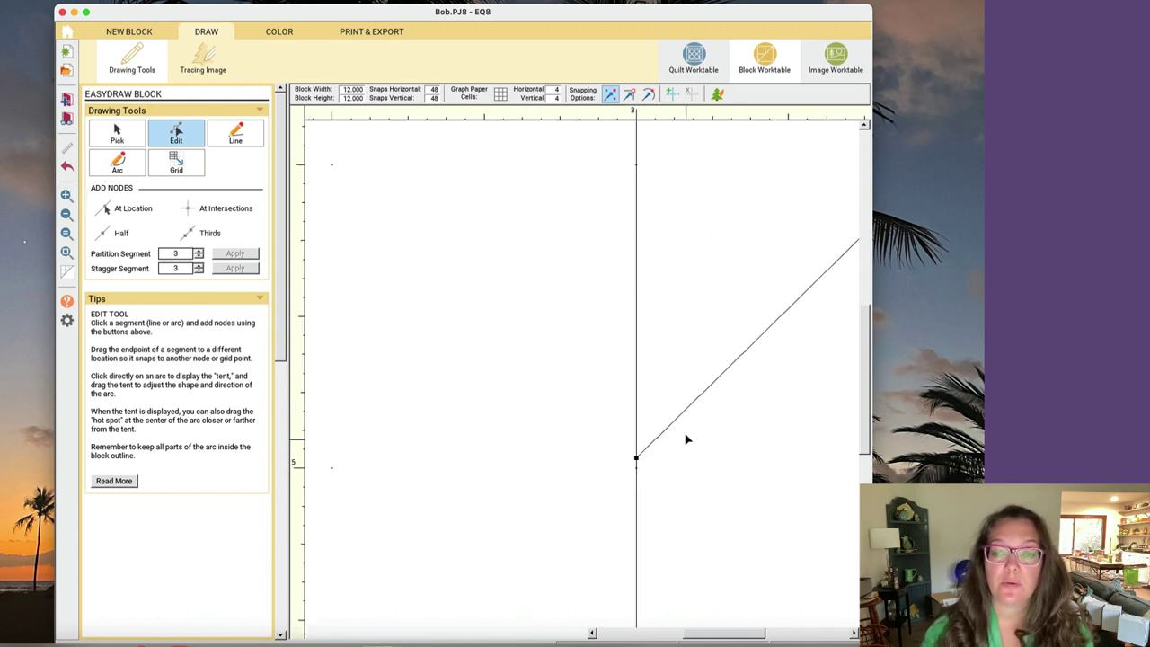
click(611, 94)
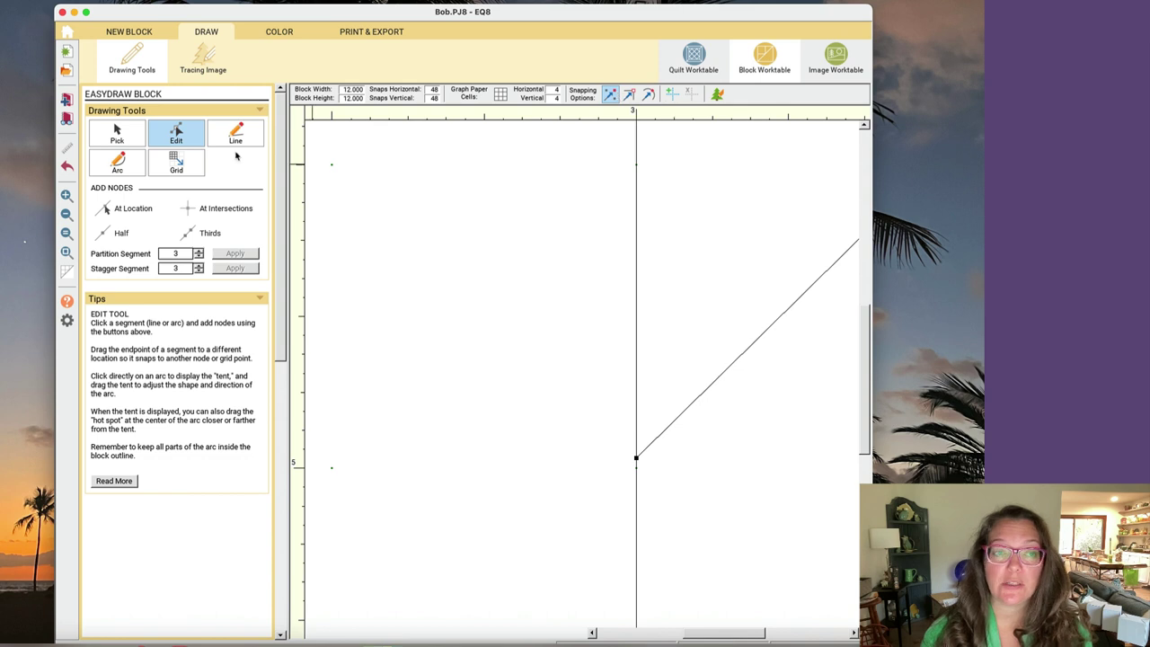
click(636, 467)
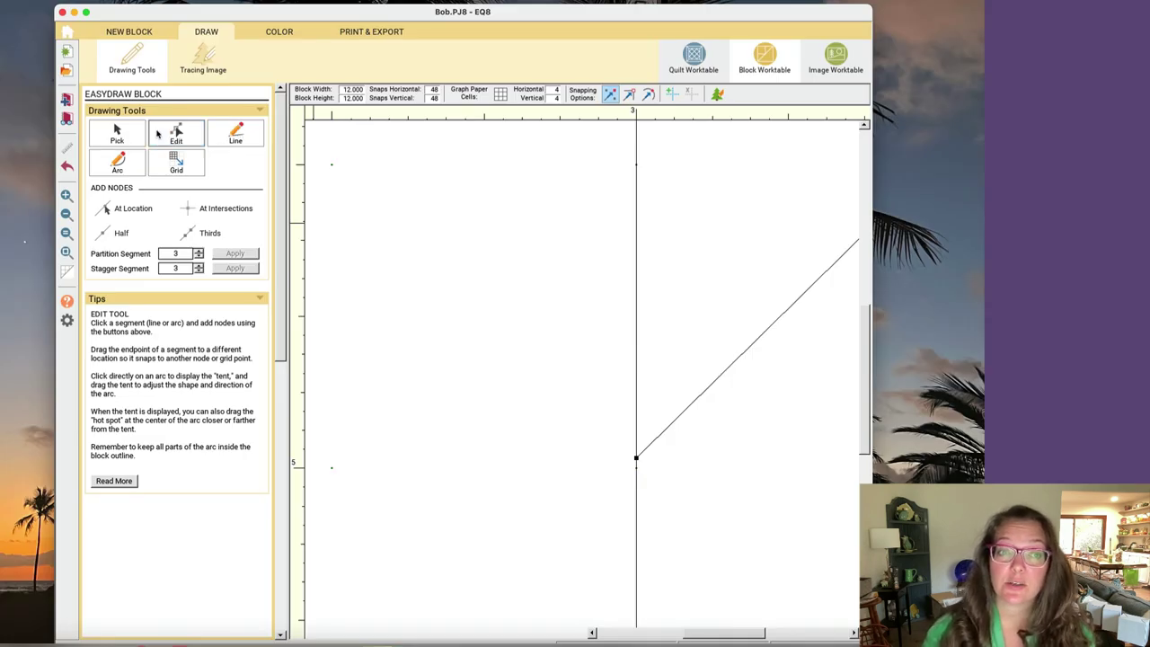
click(706, 391)
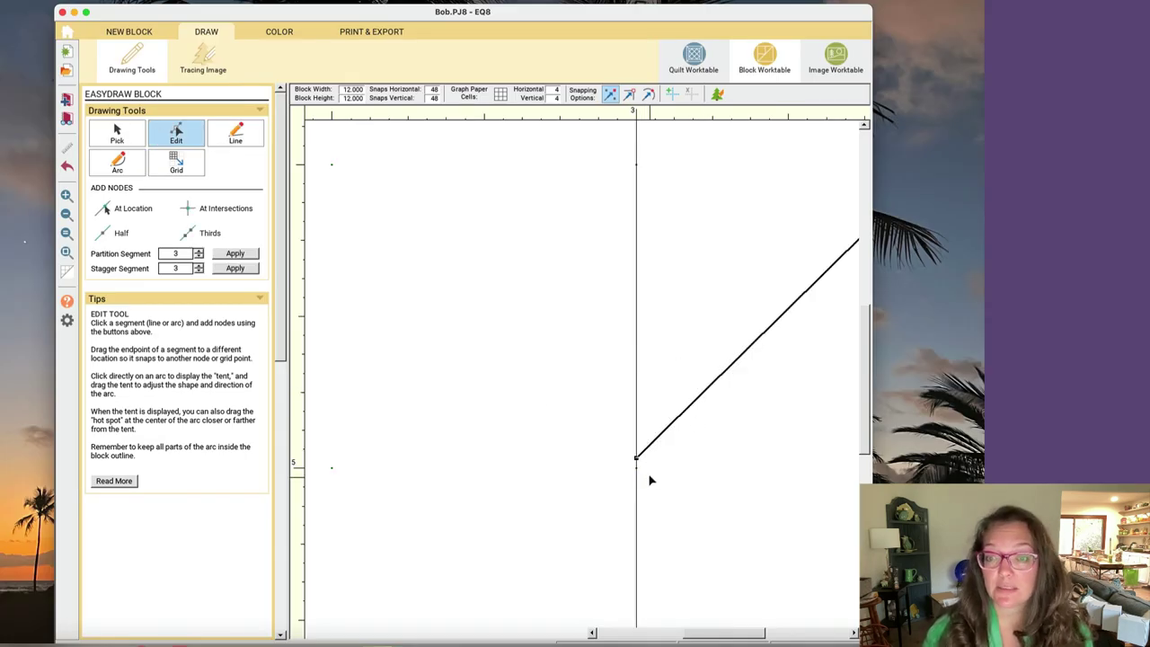
drag(641, 467, 652, 478)
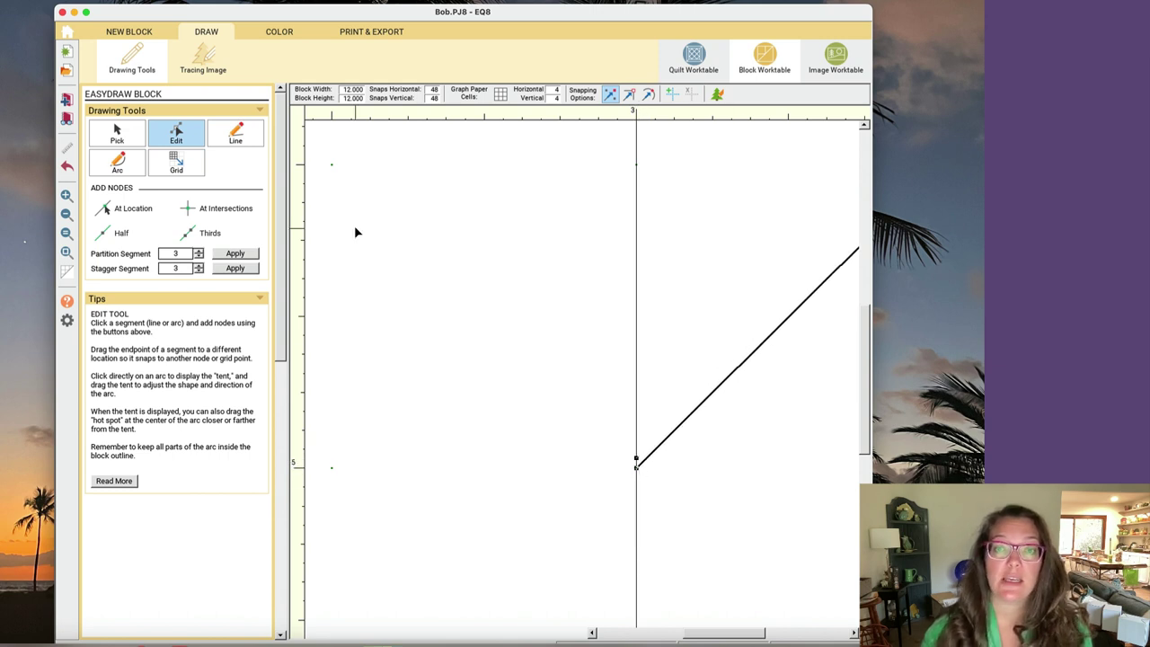
click(66, 252)
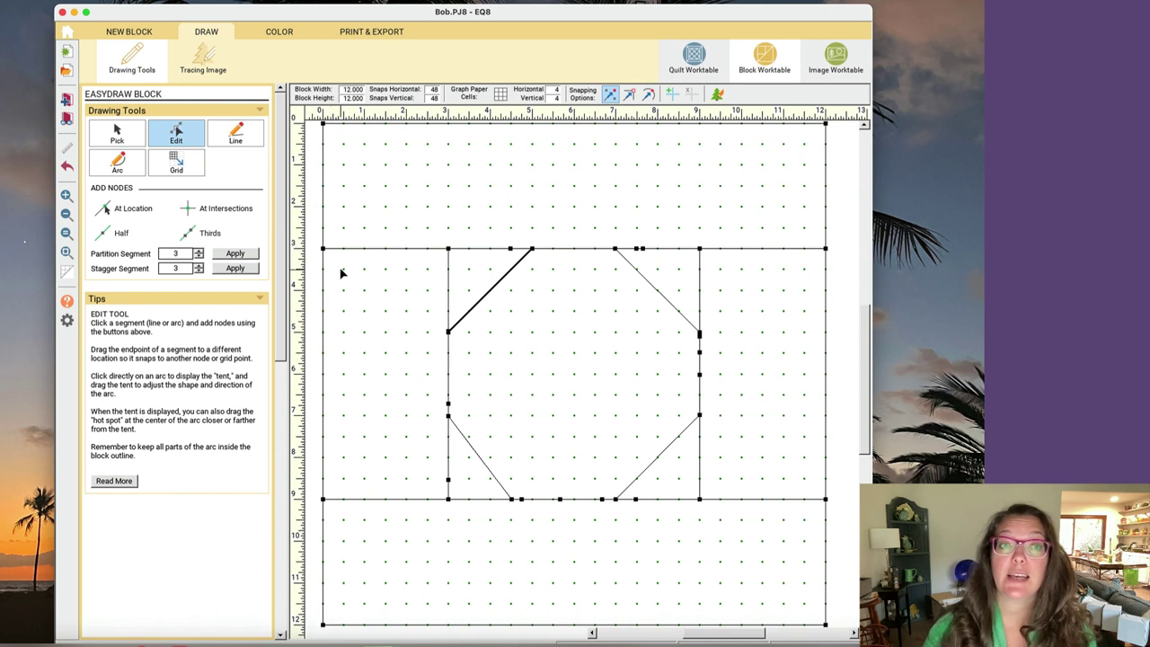
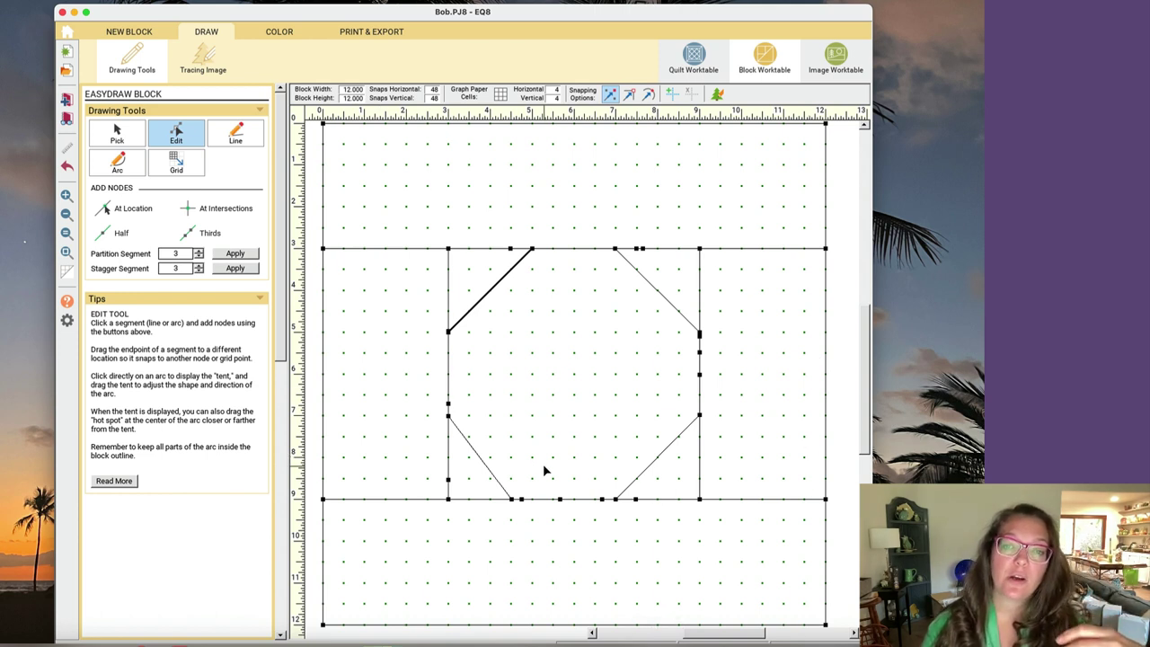
- Convert the upper-left diagonal and all the other drawn lines inside the block to guides
right_click(594, 346)
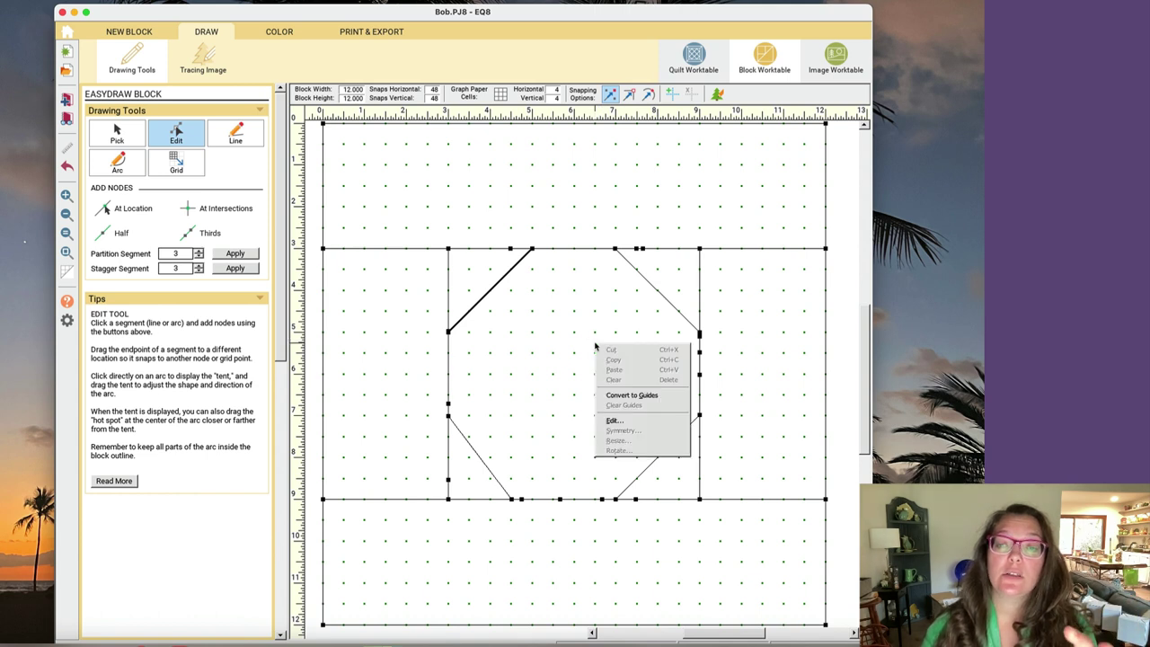
click(624, 396)
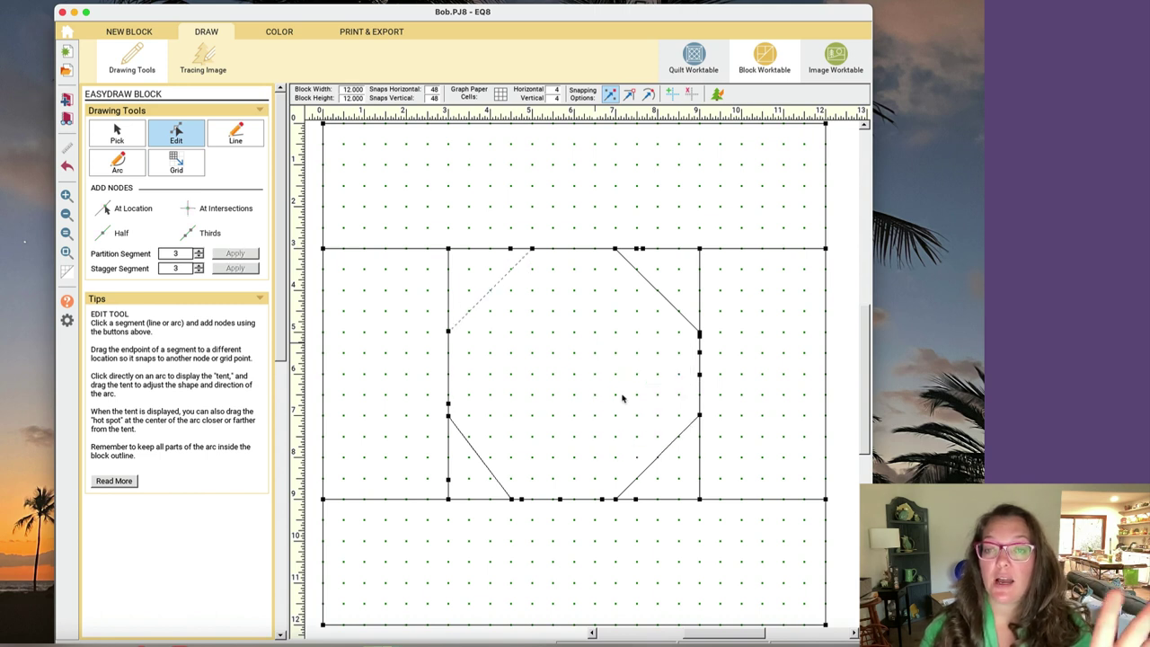
right_click(599, 363)
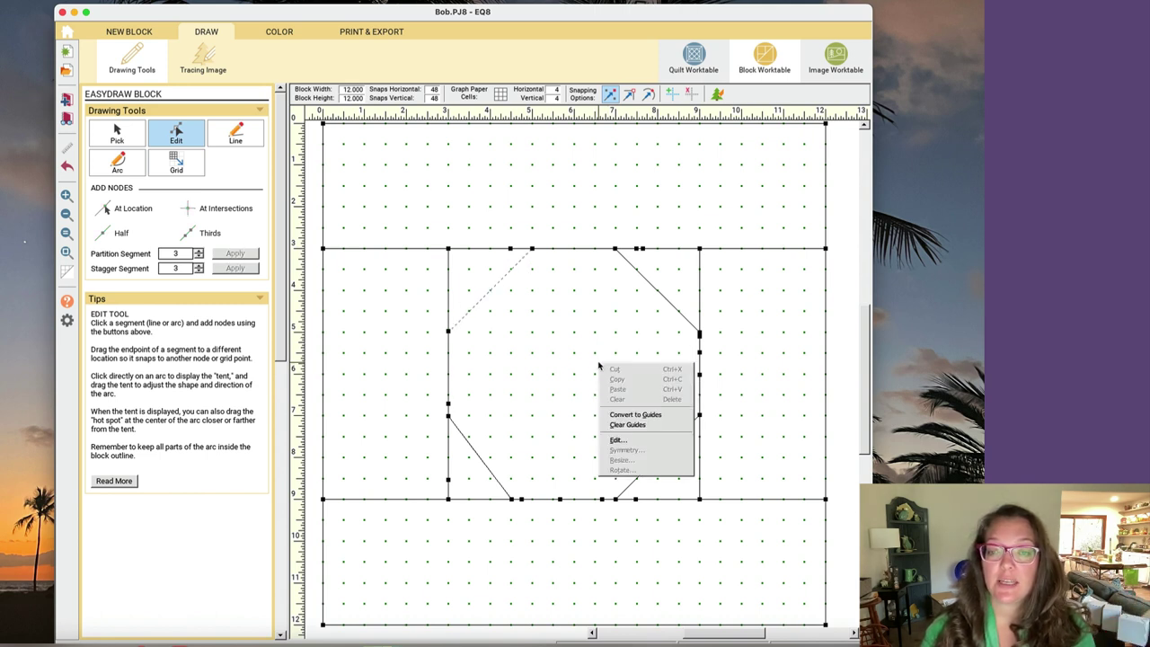
click(635, 415)
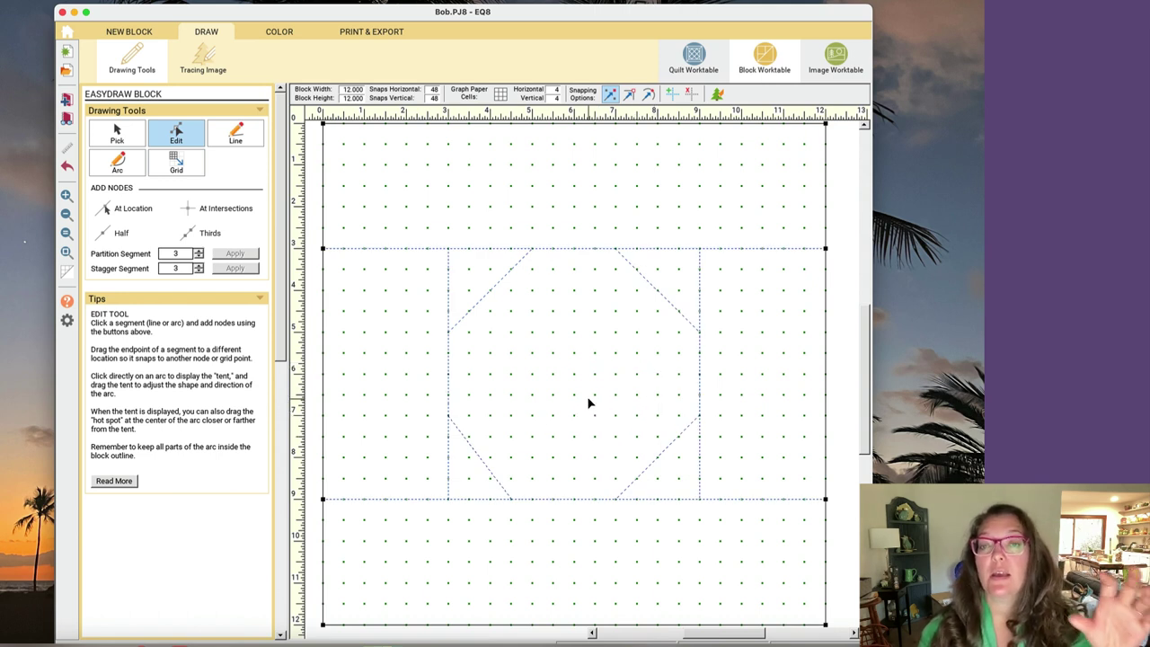
- Draw horizontal lines across the block at 3 and 9 inches down and vertical lines at 3 and 9 inches across over the guides
click(219, 142)
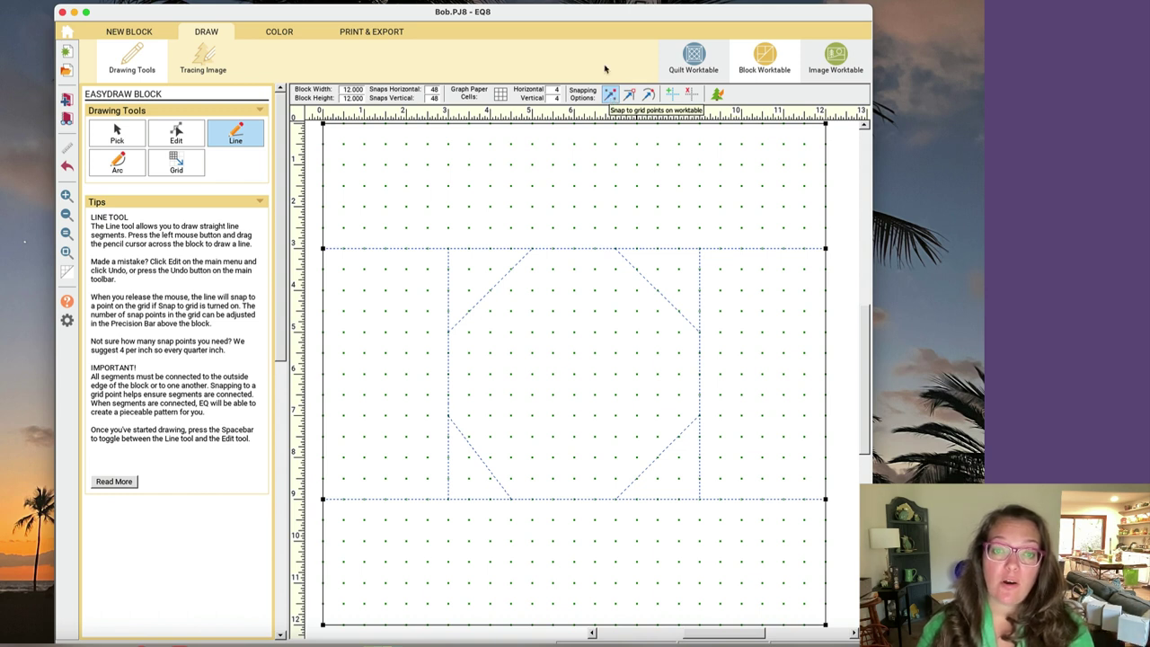
drag(323, 248, 826, 248)
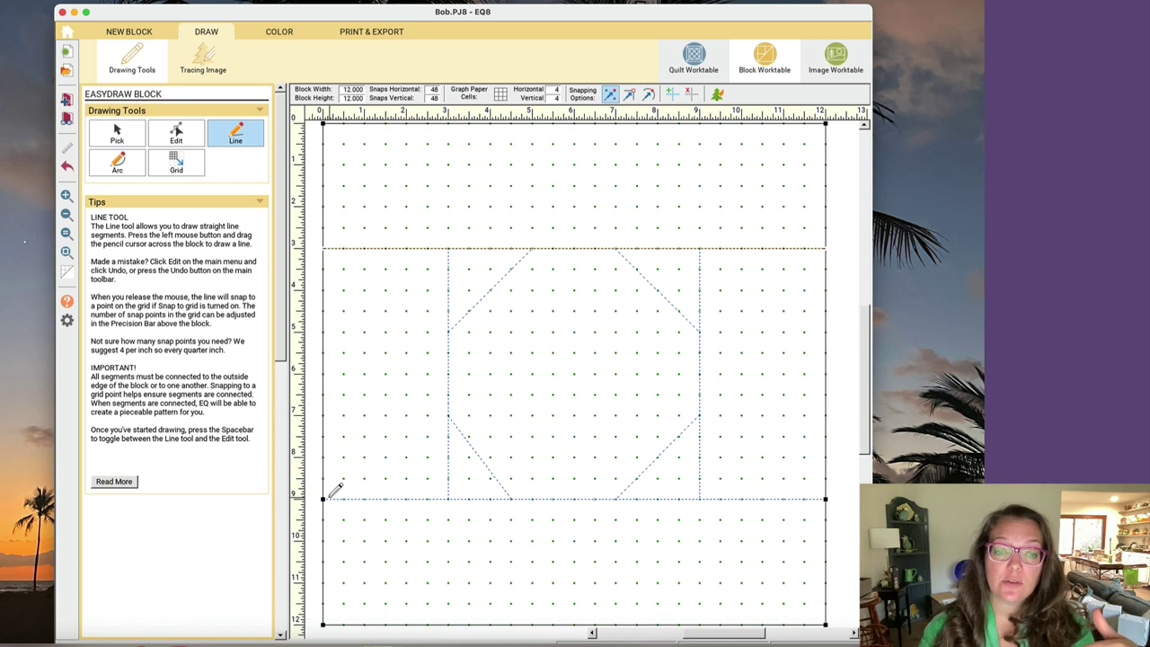
drag(323, 498, 825, 498)
drag(449, 246, 448, 519)
mouse_move(701, 248)
mouse_down()
mouse_move(712, 435)
mouse_move(701, 519)
mouse_up()
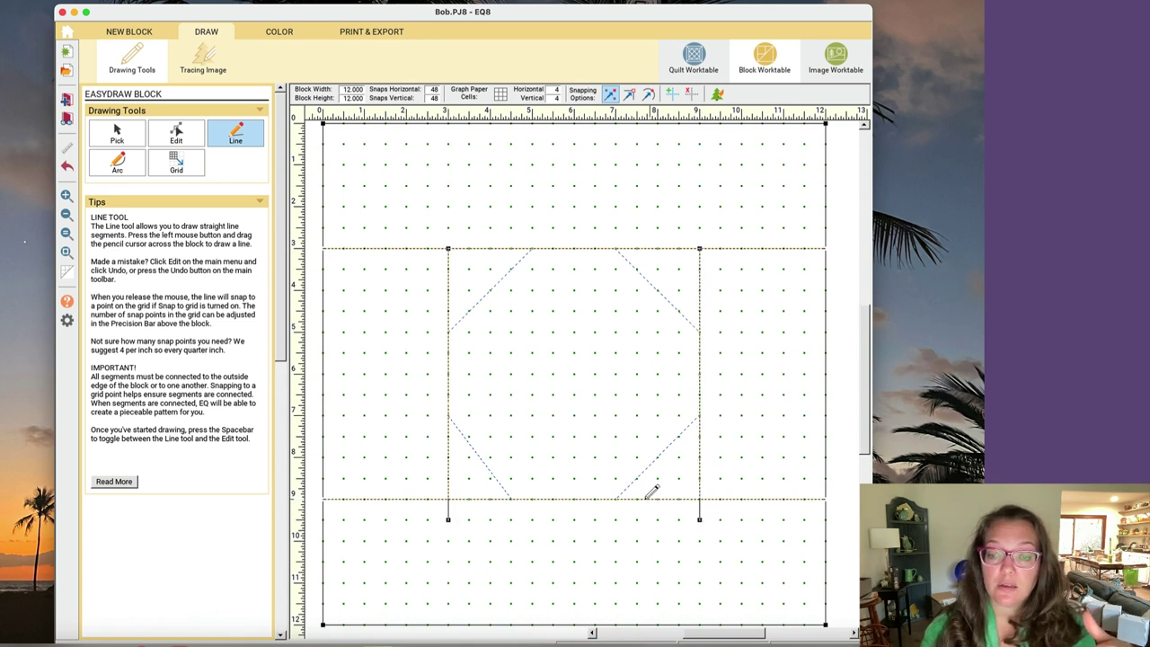
- Draw the four octagon diagonals over their guides, with the lower-left one meeting the bottom line at about 4.5 inches
mouse_move(617, 498)
mouse_down()
mouse_move(710, 403)
mouse_move(702, 411)
mouse_up()
drag(701, 329, 617, 248)
drag(536, 245, 449, 333)
drag(449, 412, 510, 499)
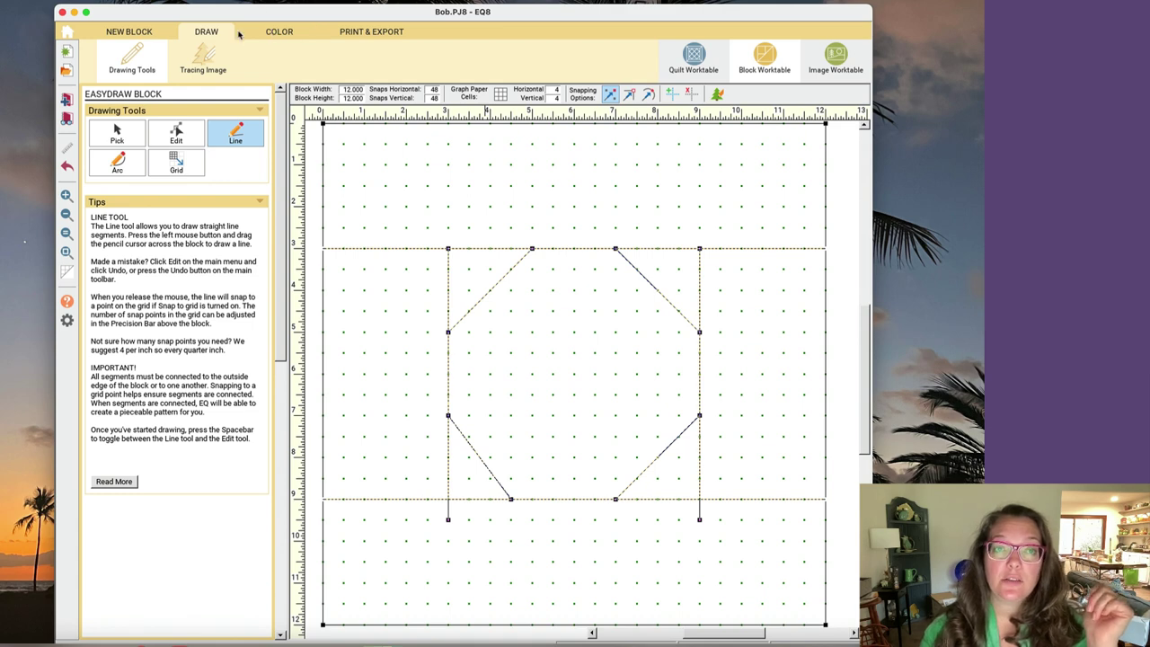
- Paint the center octagon and the two side rectangles with the dark red woven fabric
click(278, 32)
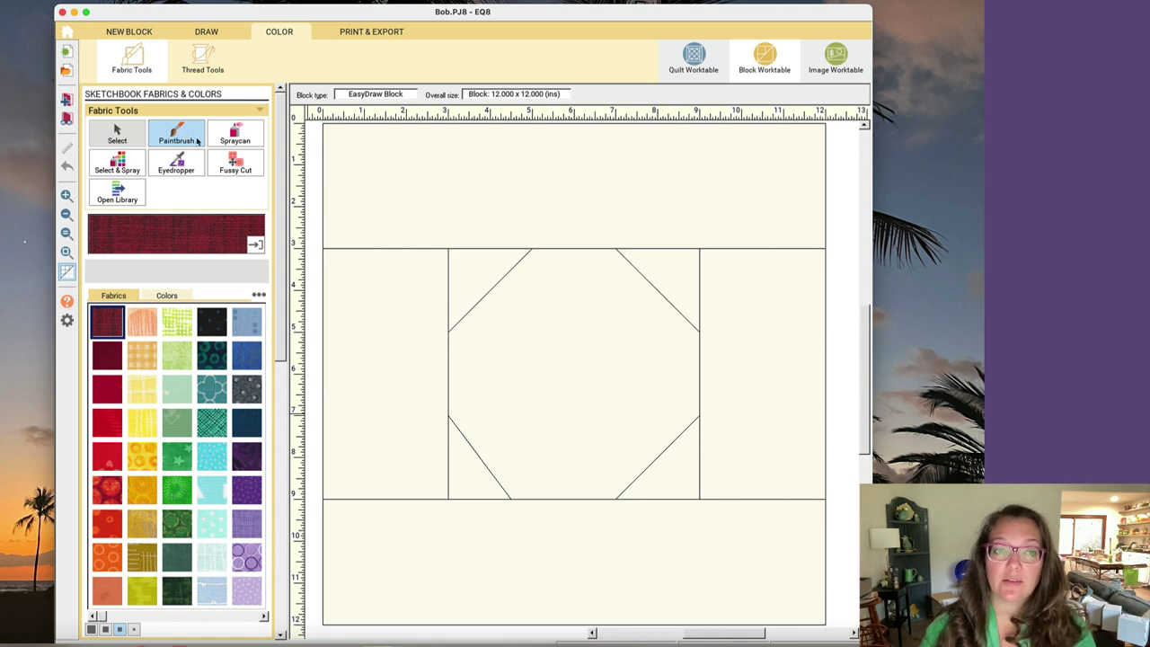
click(520, 362)
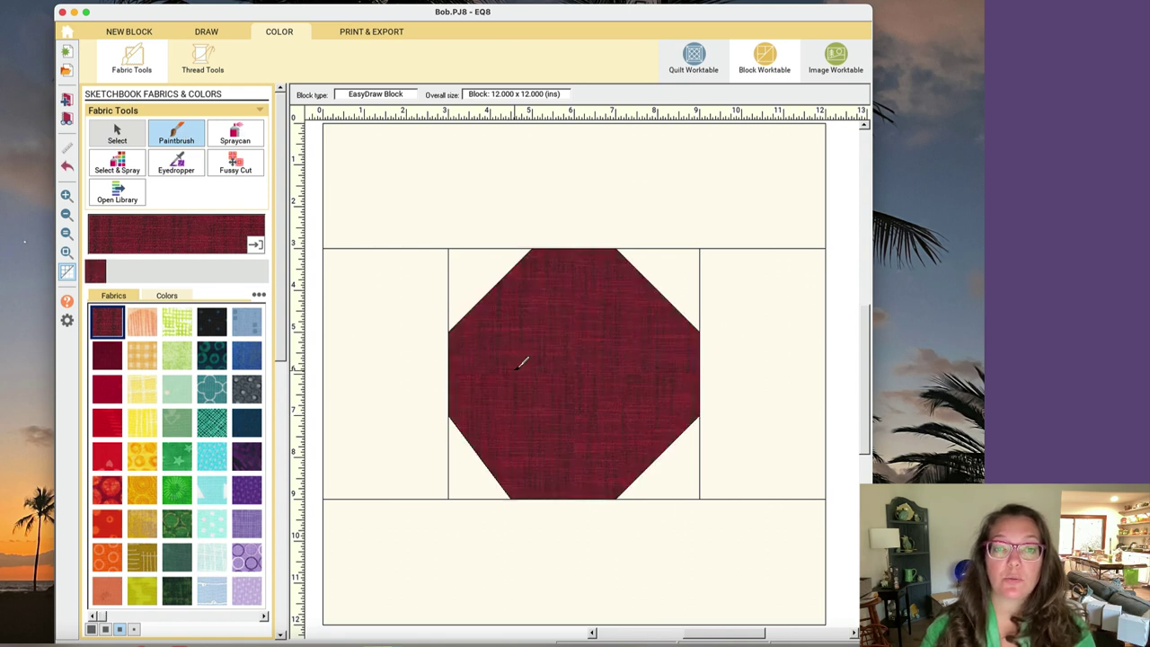
click(425, 335)
click(771, 364)
- Paint the top and bottom strips and the four corner triangles with the mottled light green fabric
click(177, 360)
click(534, 188)
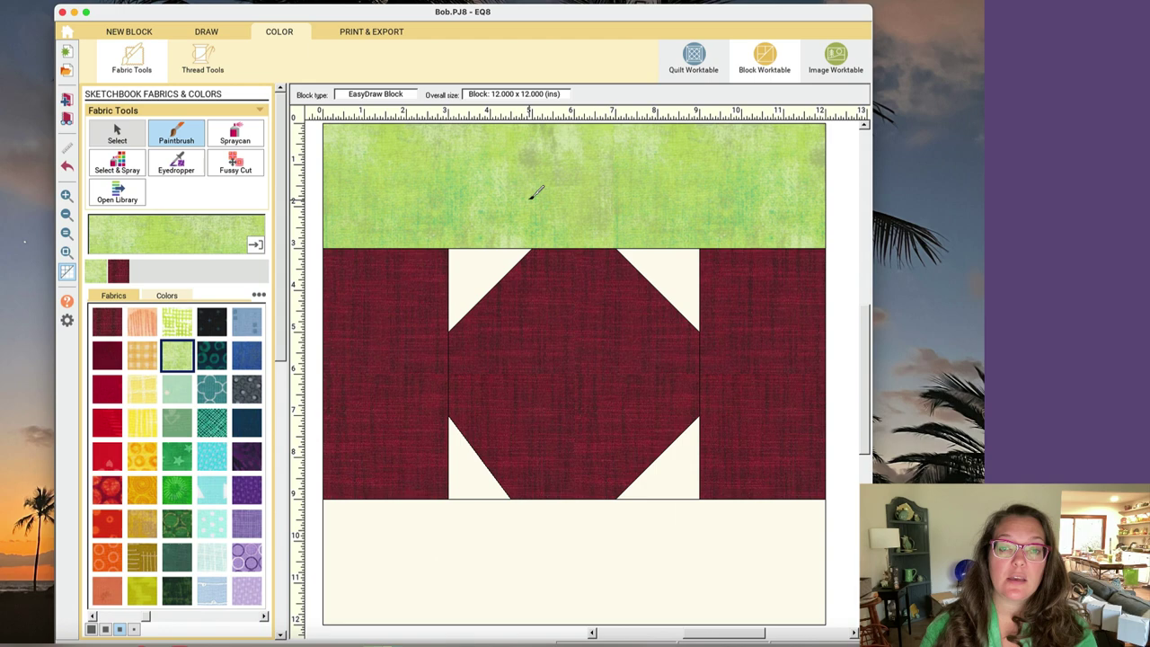
click(481, 265)
click(656, 269)
click(681, 461)
click(572, 515)
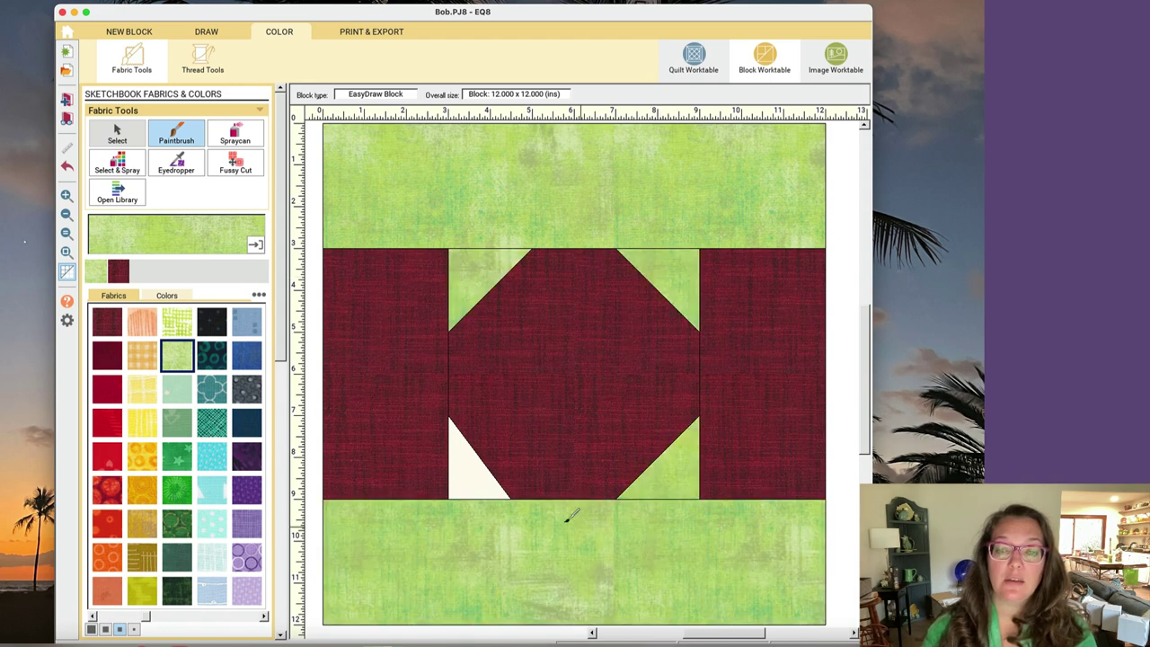
click(477, 465)
- Recolor all dark red patches at once with the peach dotted fabric using the Spraycan
click(236, 133)
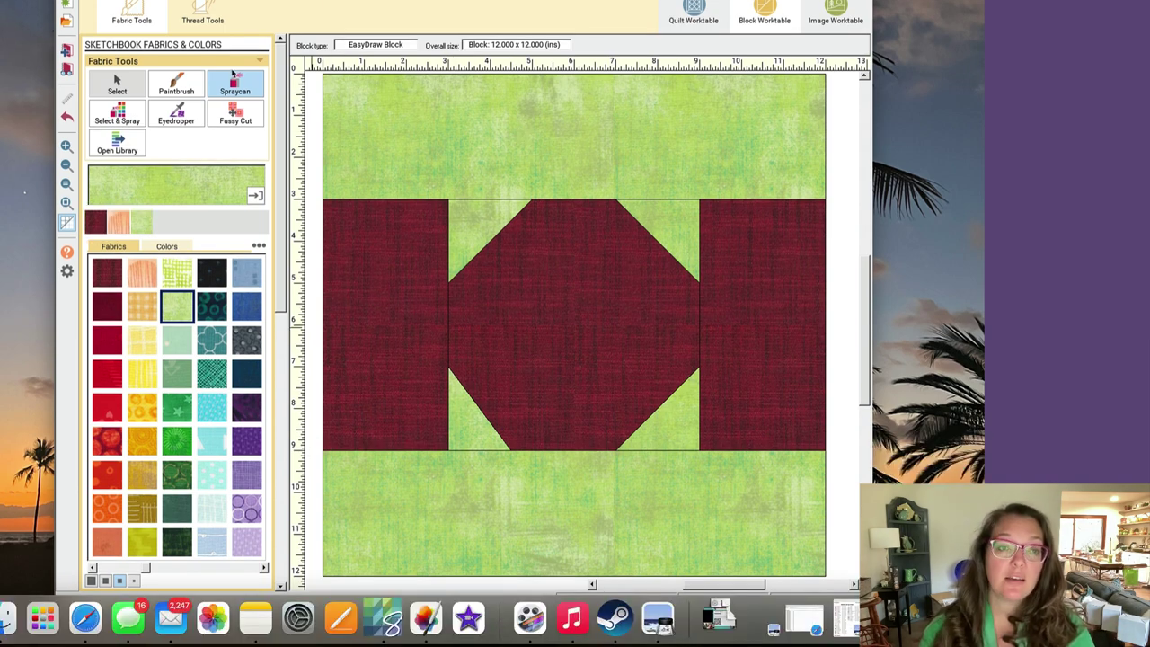
click(141, 273)
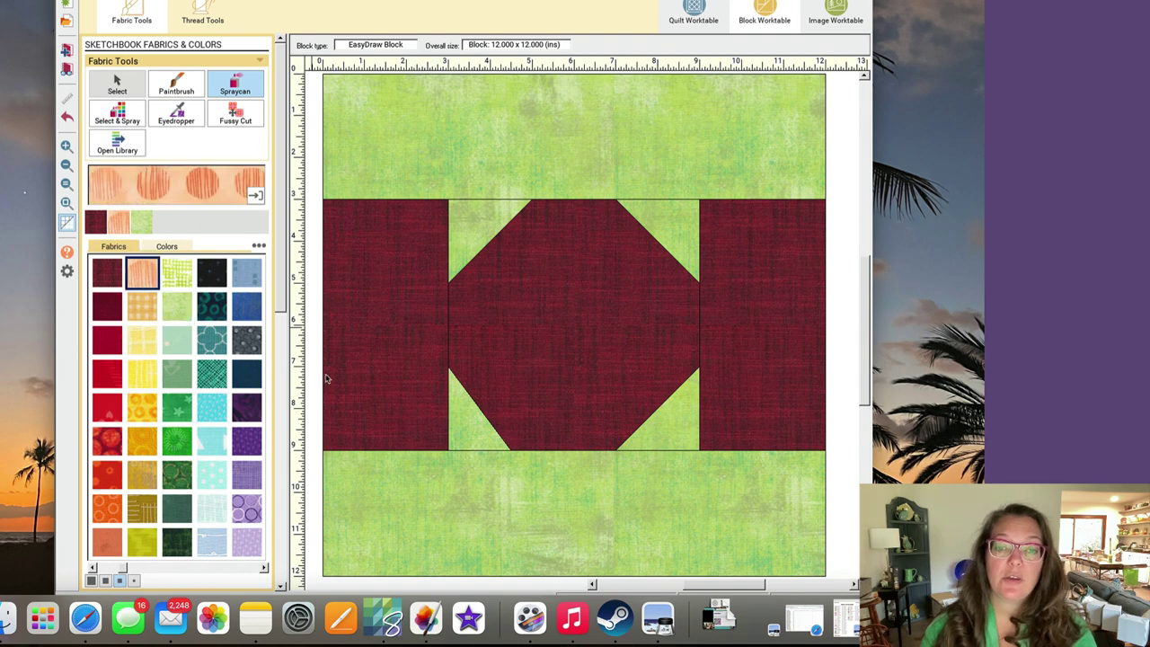
click(505, 318)
right_click(498, 320)
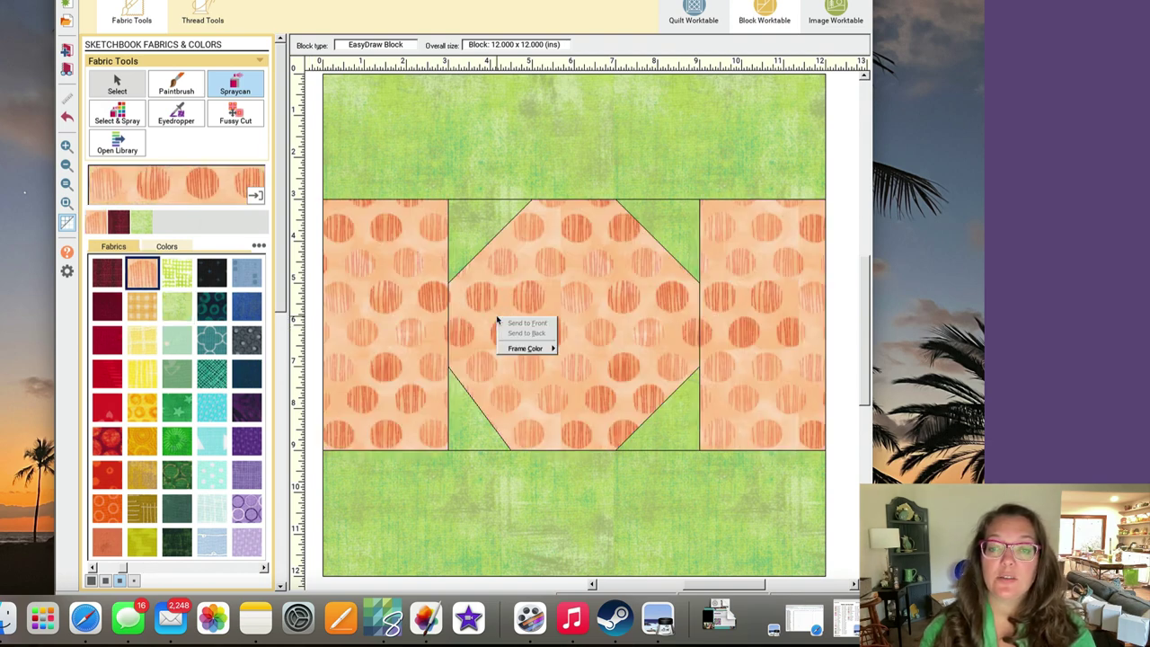
click(488, 361)
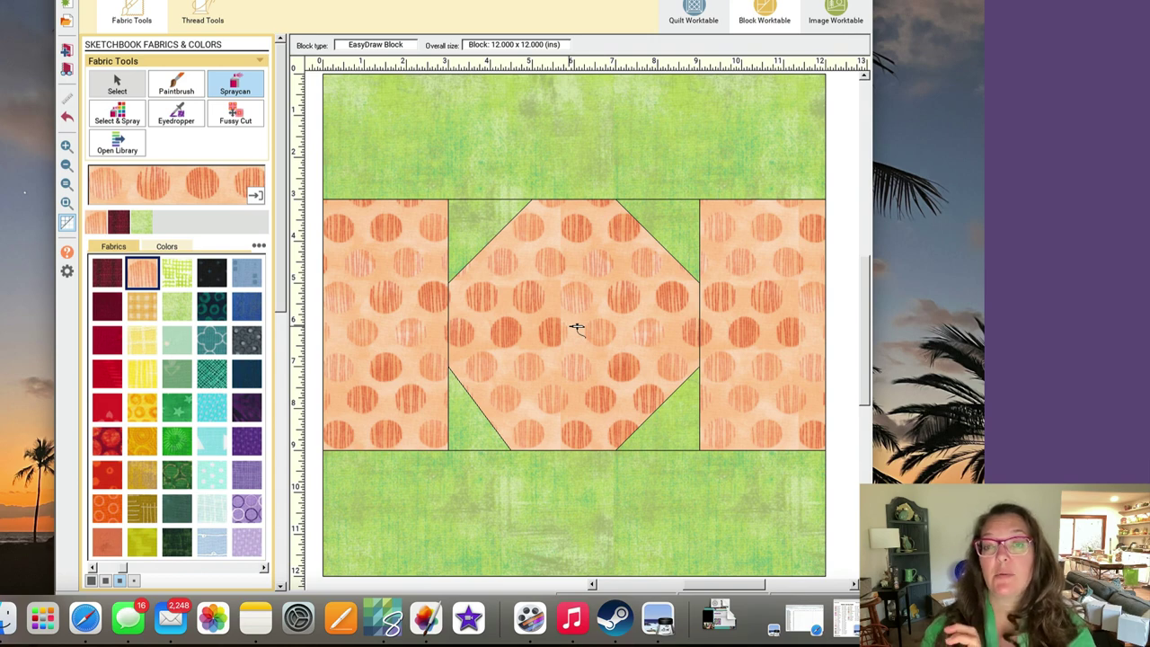
- Paint the two side rectangles with the black dotted fabric and spray all the green patches with the same fabric
click(212, 273)
click(176, 85)
click(391, 353)
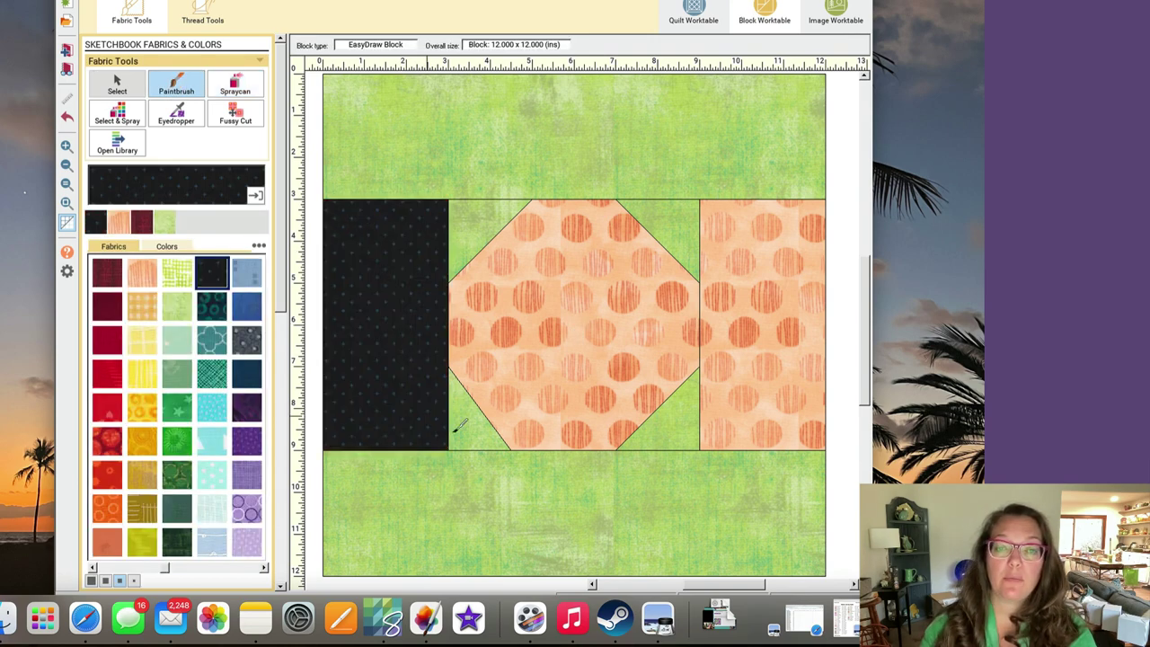
click(750, 386)
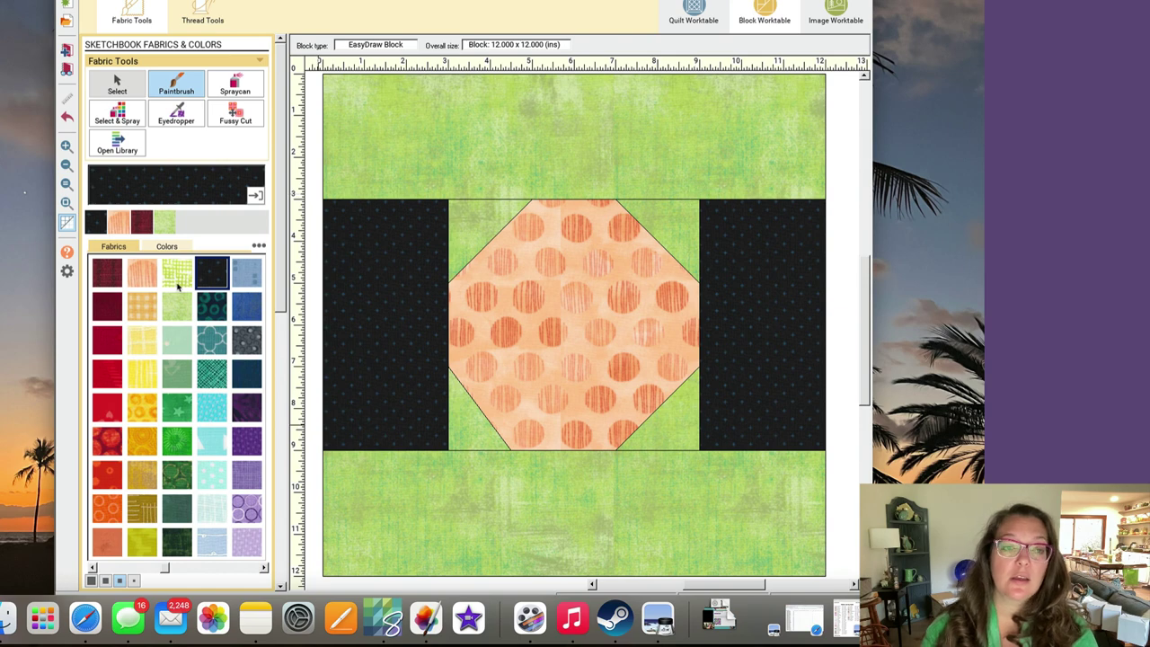
click(223, 90)
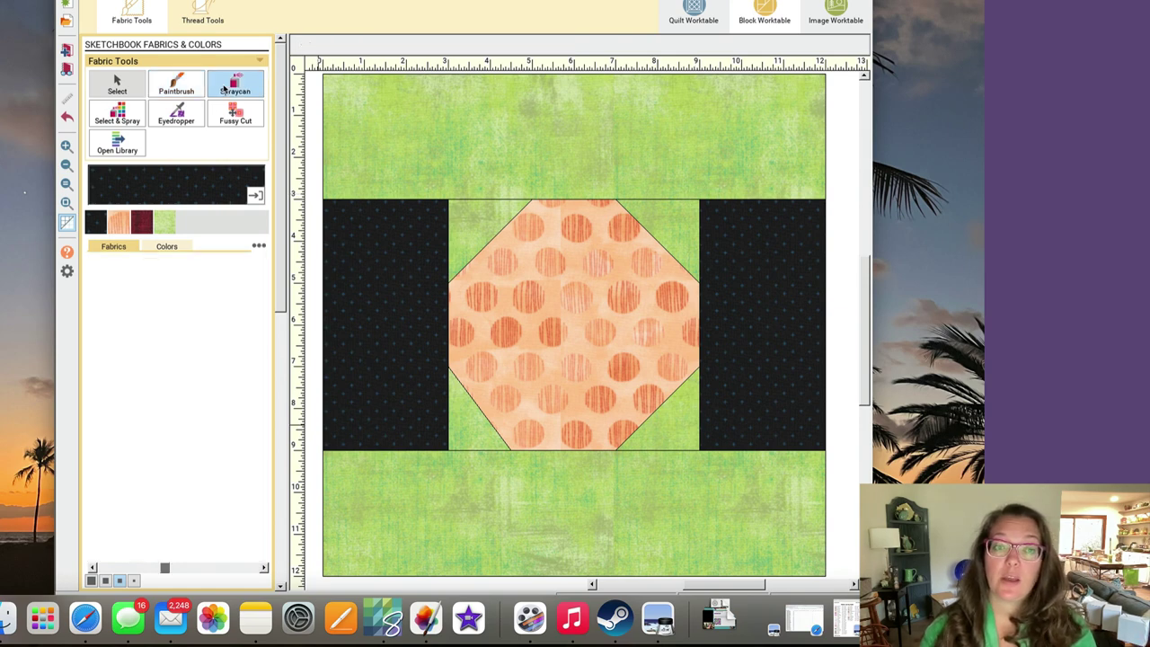
click(442, 186)
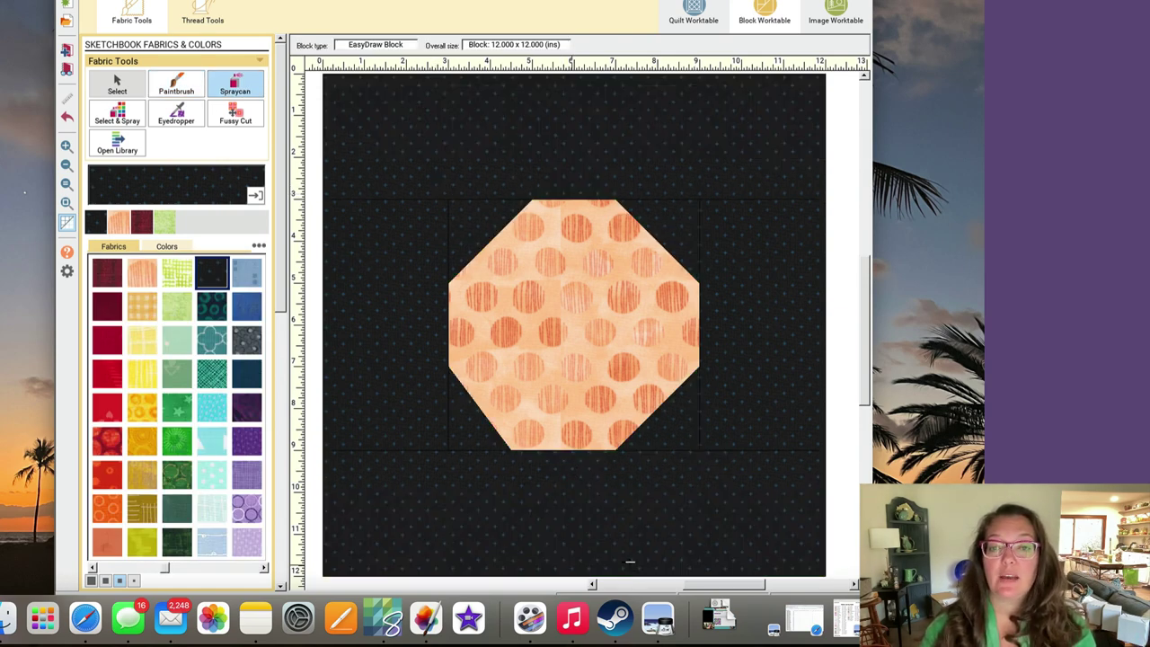
- Spray all patches around the octagon with the dark teal circle fabric, the teal lattice fabric and finally the turquoise dotted fabric
click(212, 306)
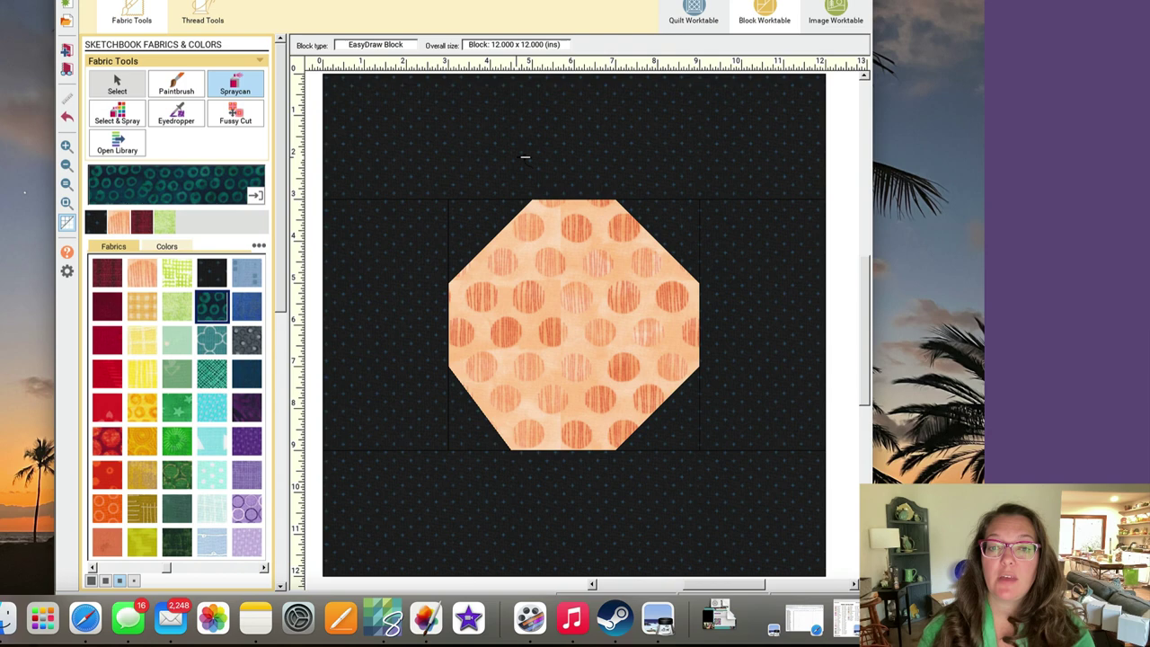
click(524, 157)
click(212, 339)
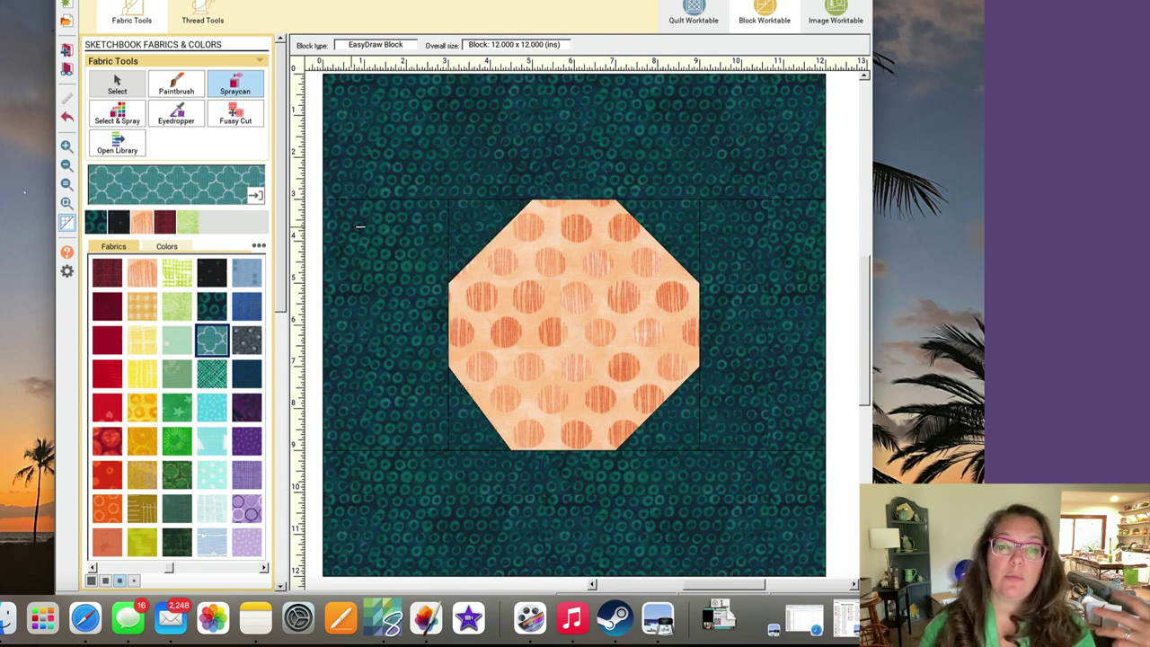
click(359, 226)
click(214, 408)
click(368, 371)
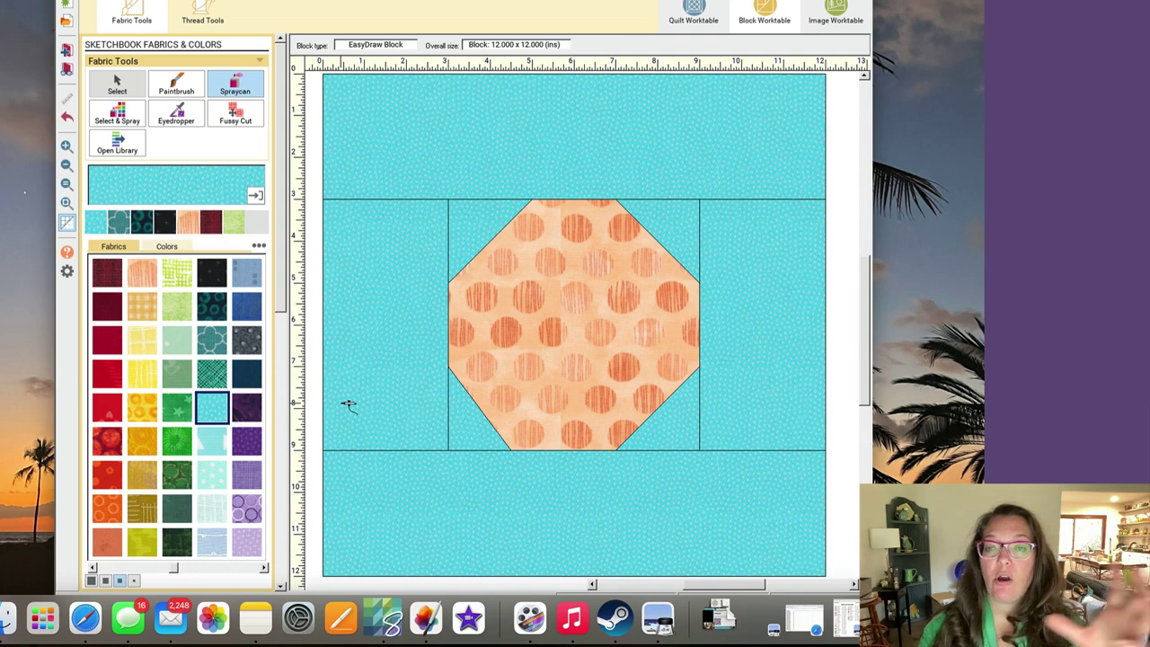
- Spray the patches around the octagon with the light aqua triangle fabric and finally with the dark navy woven-look fabric
click(214, 443)
click(458, 413)
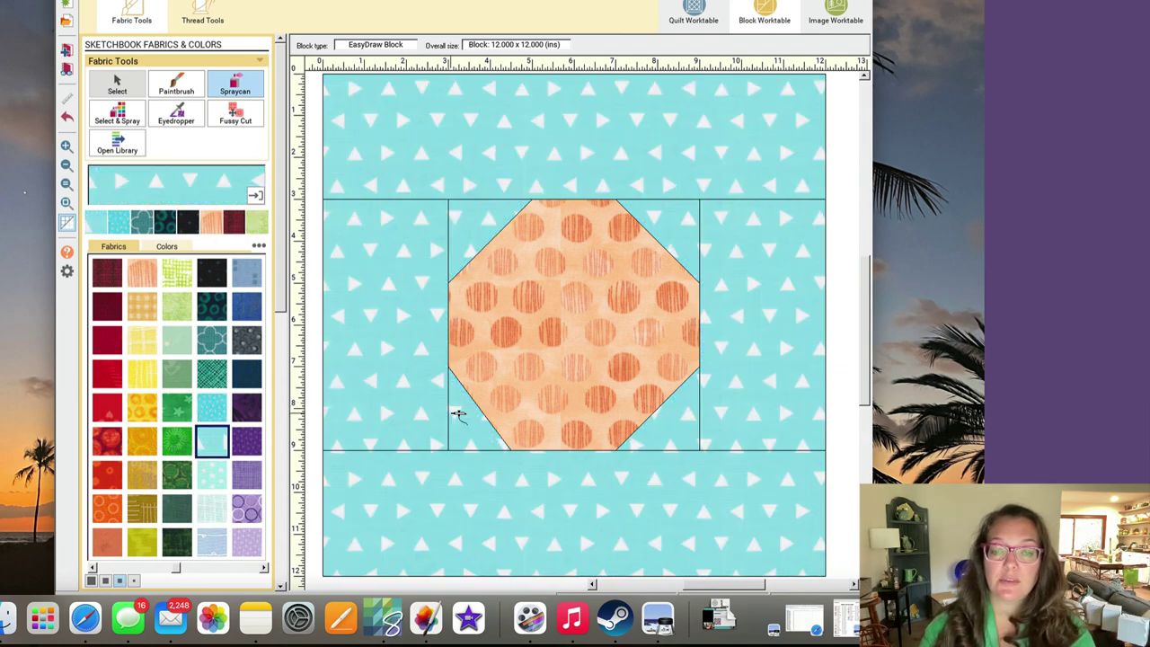
click(246, 372)
click(452, 381)
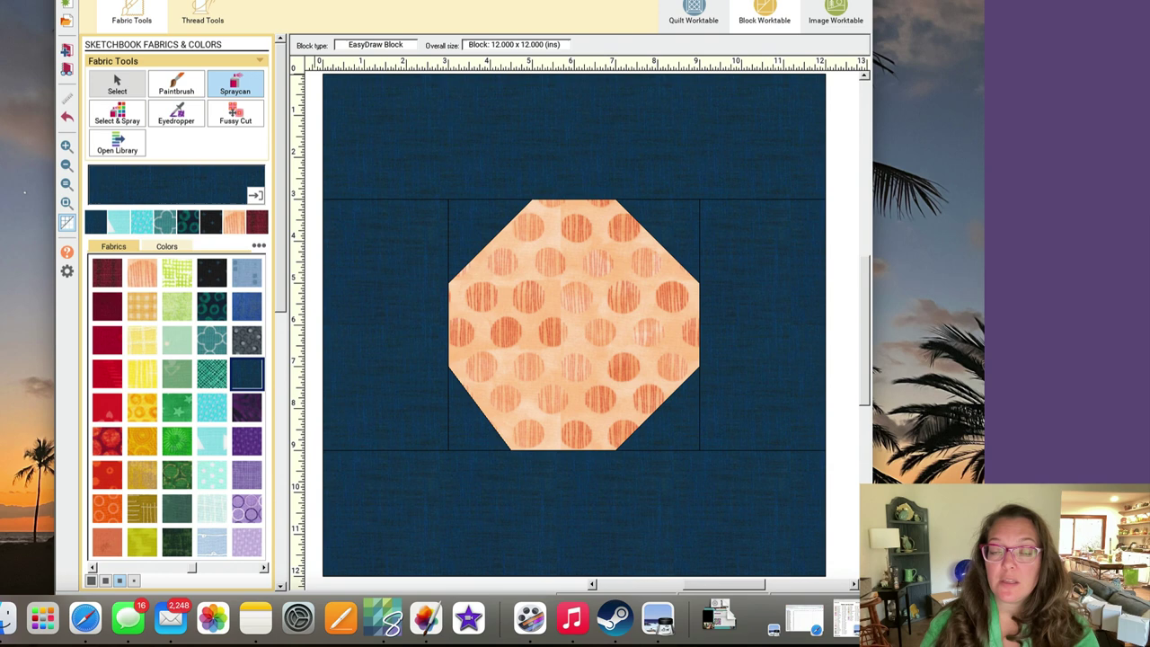
- Open the foundation pattern print setup for the block and enlarge its window to full screen
key(super+p)
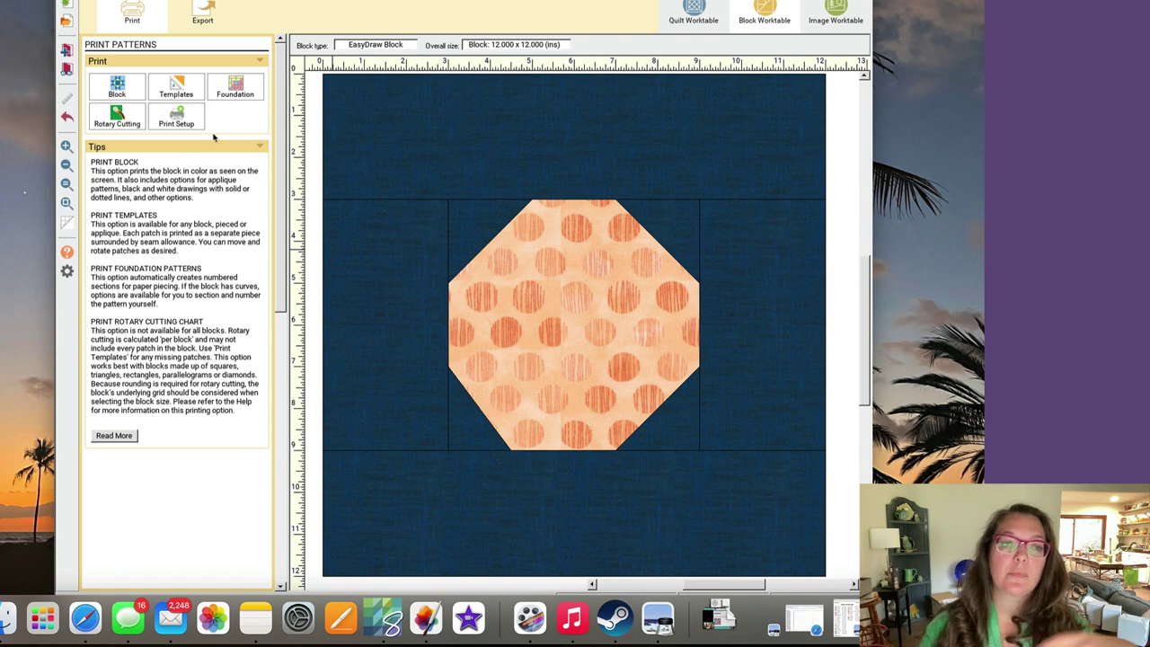
click(232, 88)
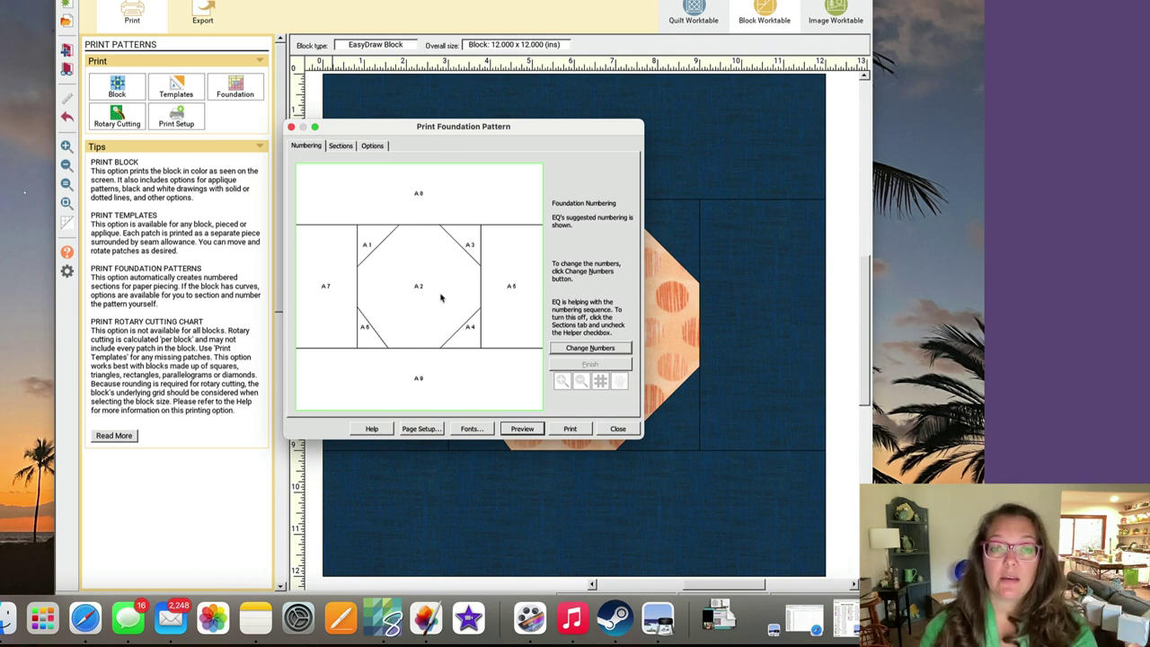
click(314, 127)
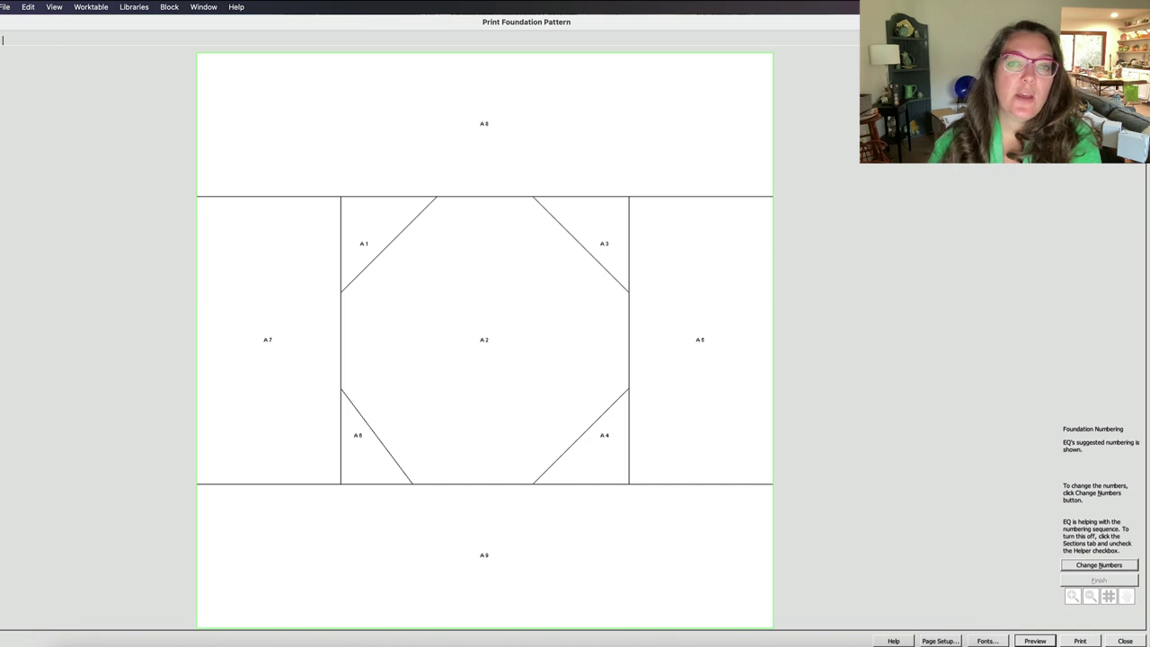
- Renumber the foundation patches with the octagon as A1 and the corner triangles clockwise from upper left as A2 to A5, and finish the numbering
click(1100, 566)
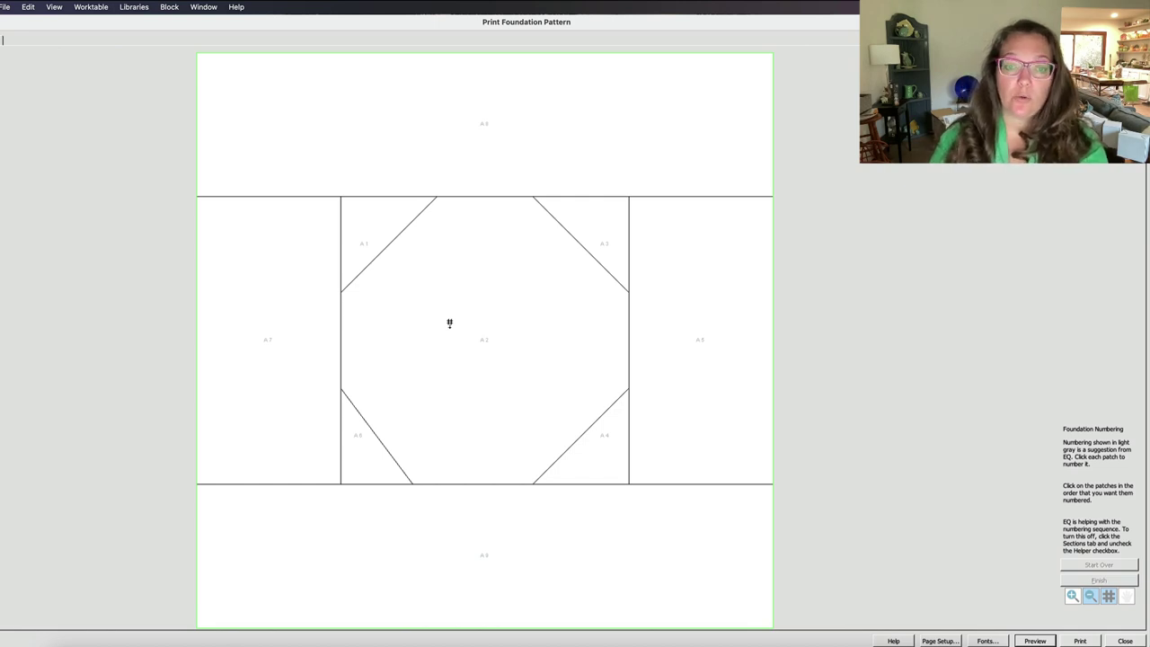
click(484, 326)
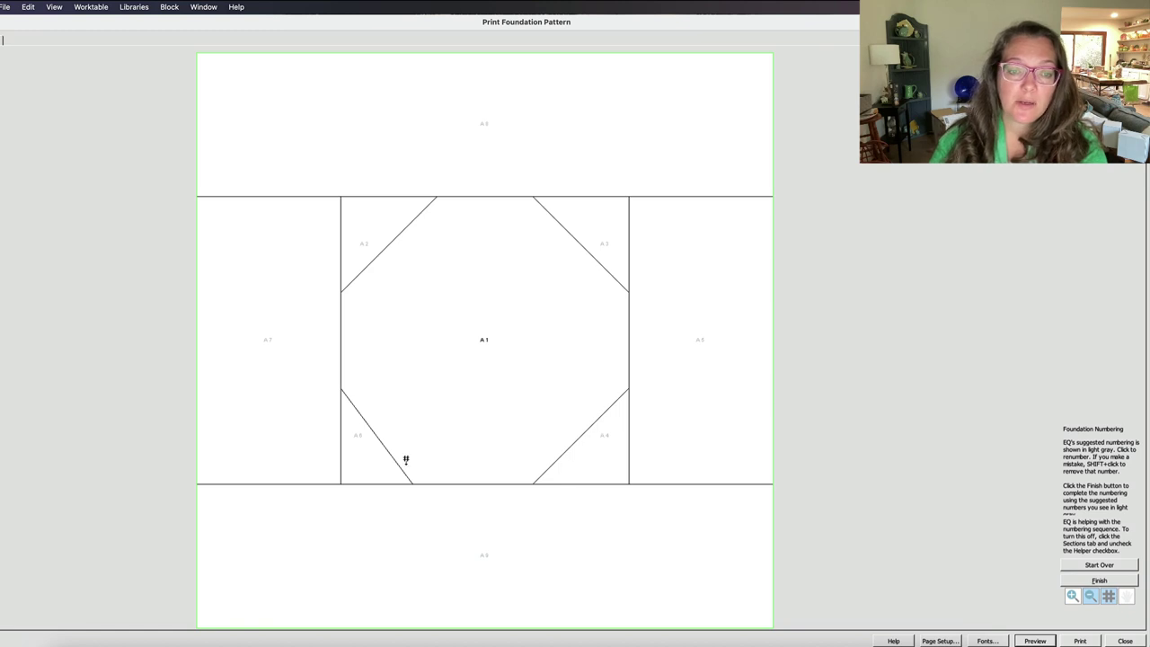
click(372, 231)
click(622, 223)
click(620, 436)
click(351, 440)
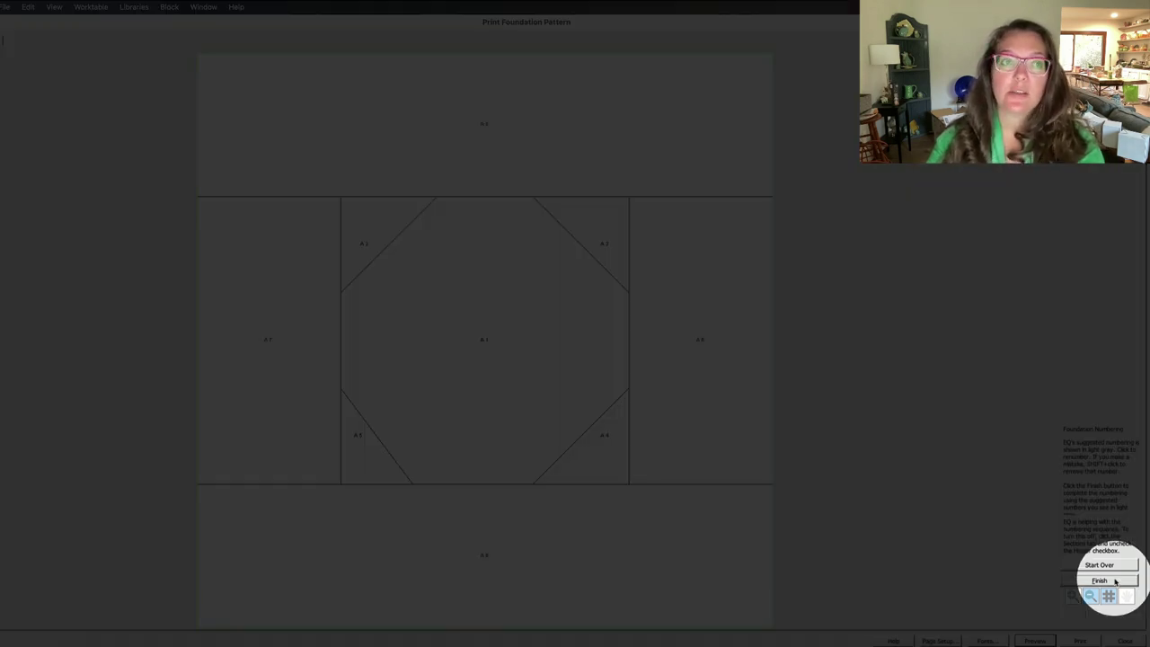
click(1114, 582)
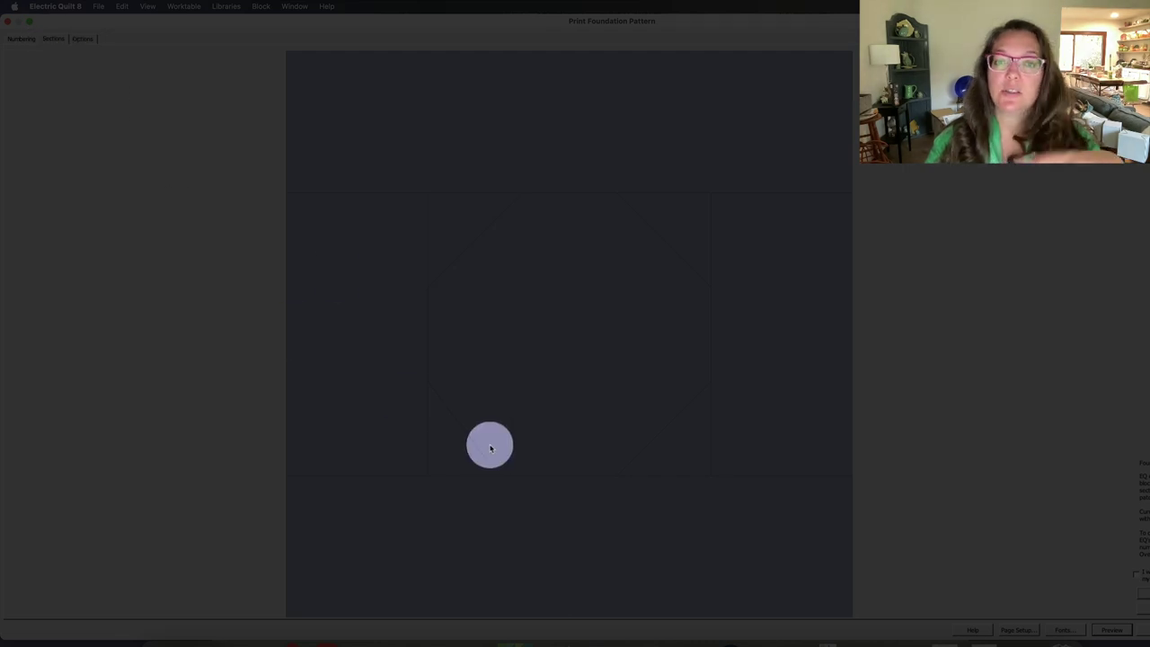
- Set the foundation pattern options to use the worktable size, print the seam allowance, and use color fill with Mirror enabled
click(88, 38)
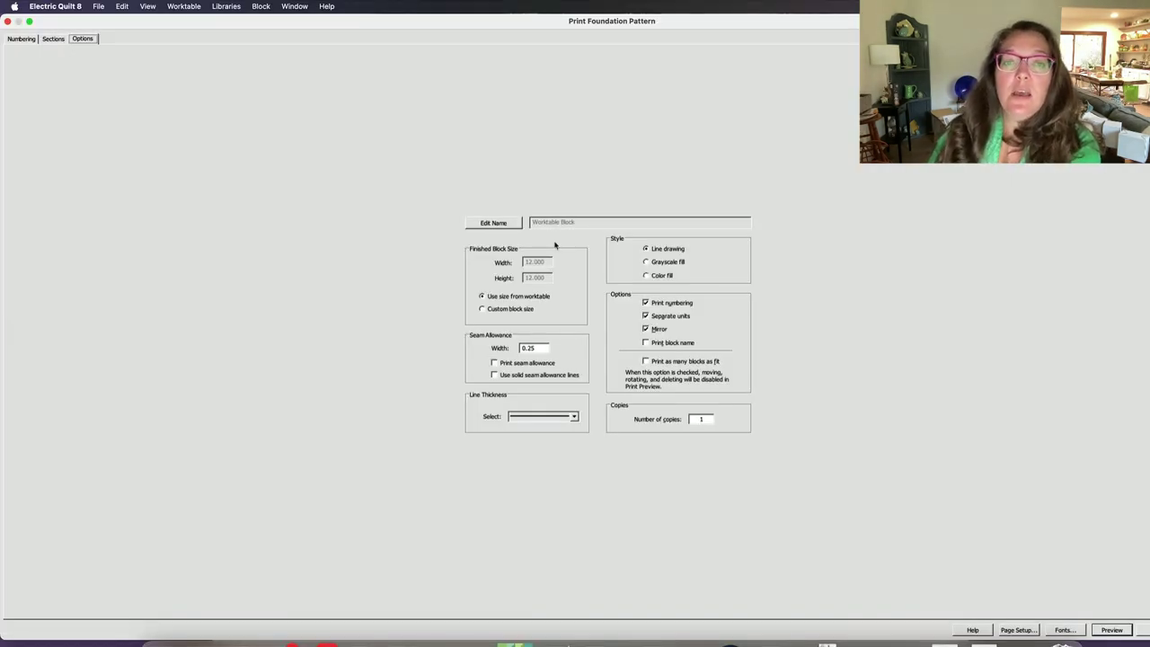
click(510, 309)
click(482, 298)
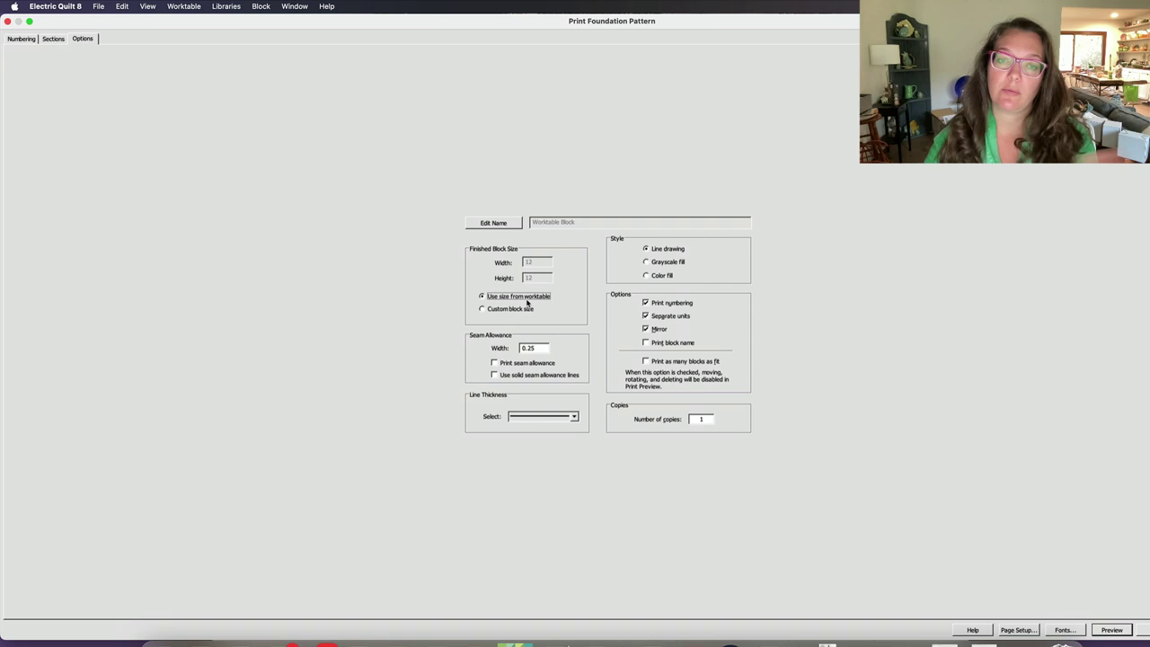
click(512, 364)
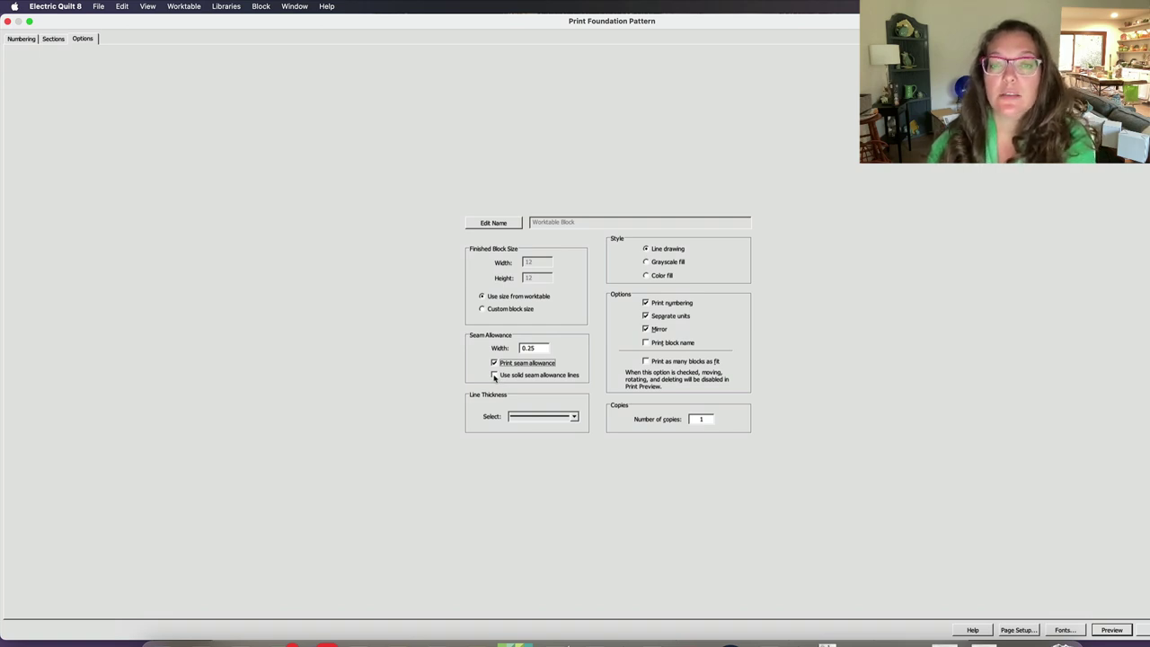
click(665, 276)
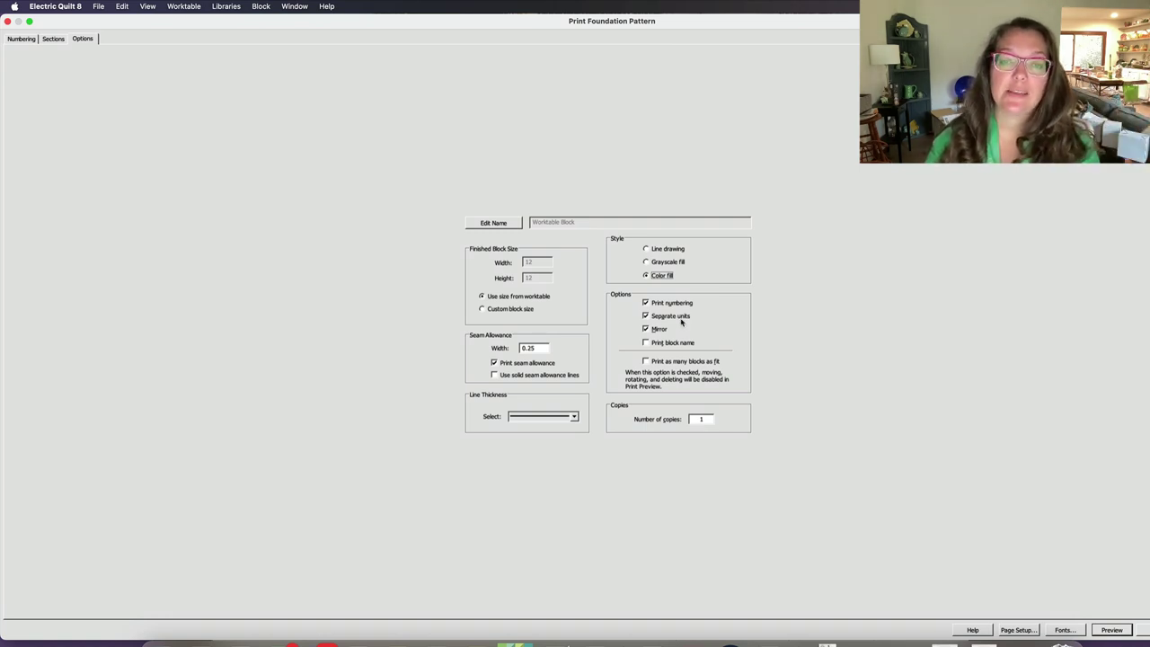
click(646, 329)
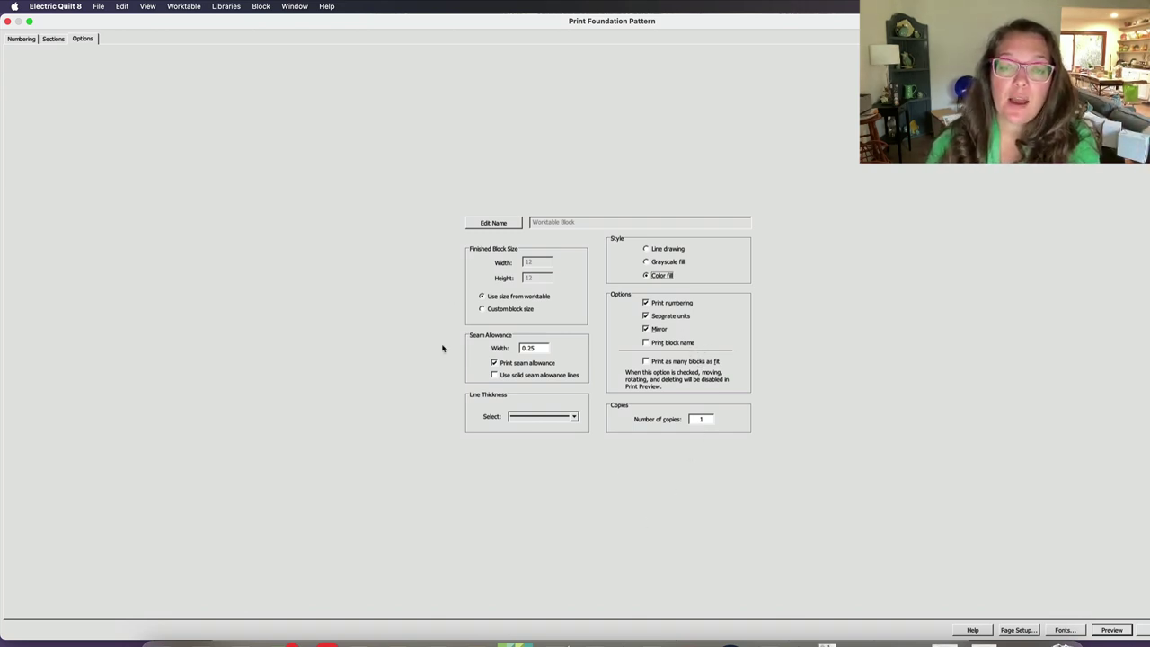
- Preview the foundation pattern at worktable size, try repositioning it across the pages, and close the preview
click(1110, 630)
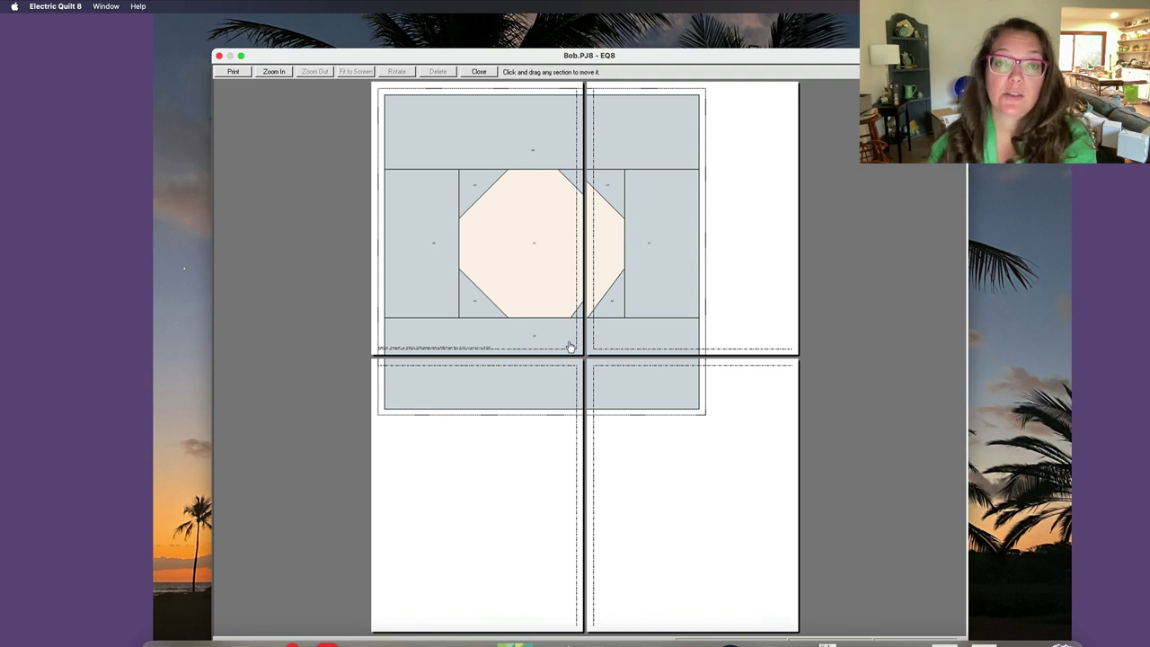
click(492, 235)
drag(557, 332, 564, 198)
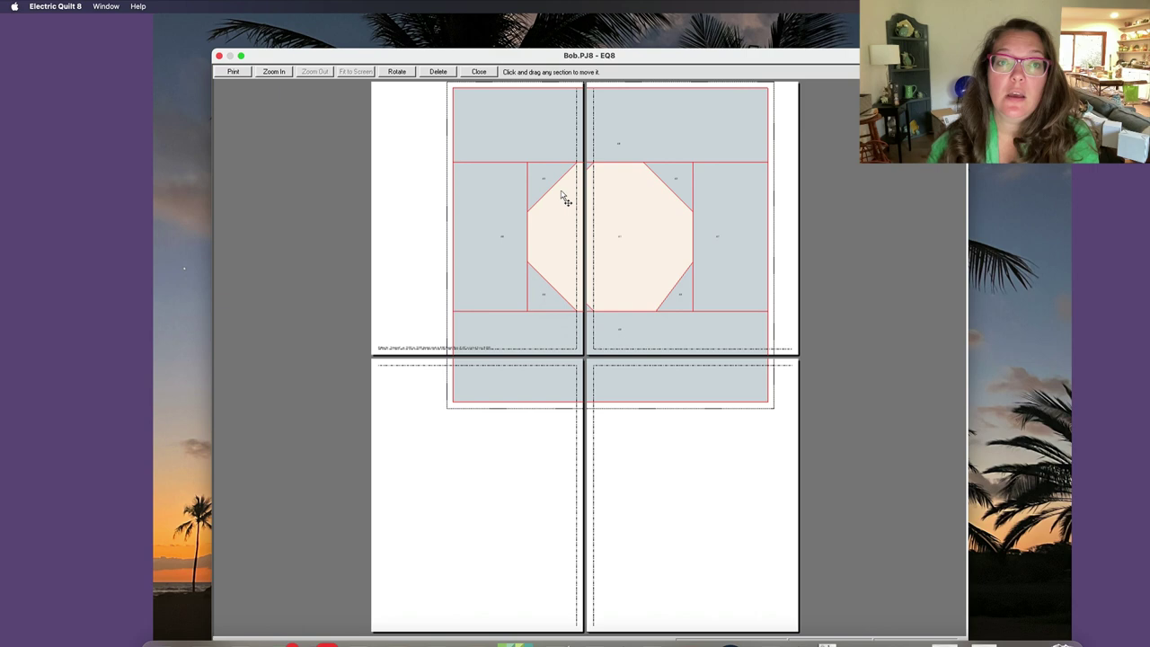
click(479, 71)
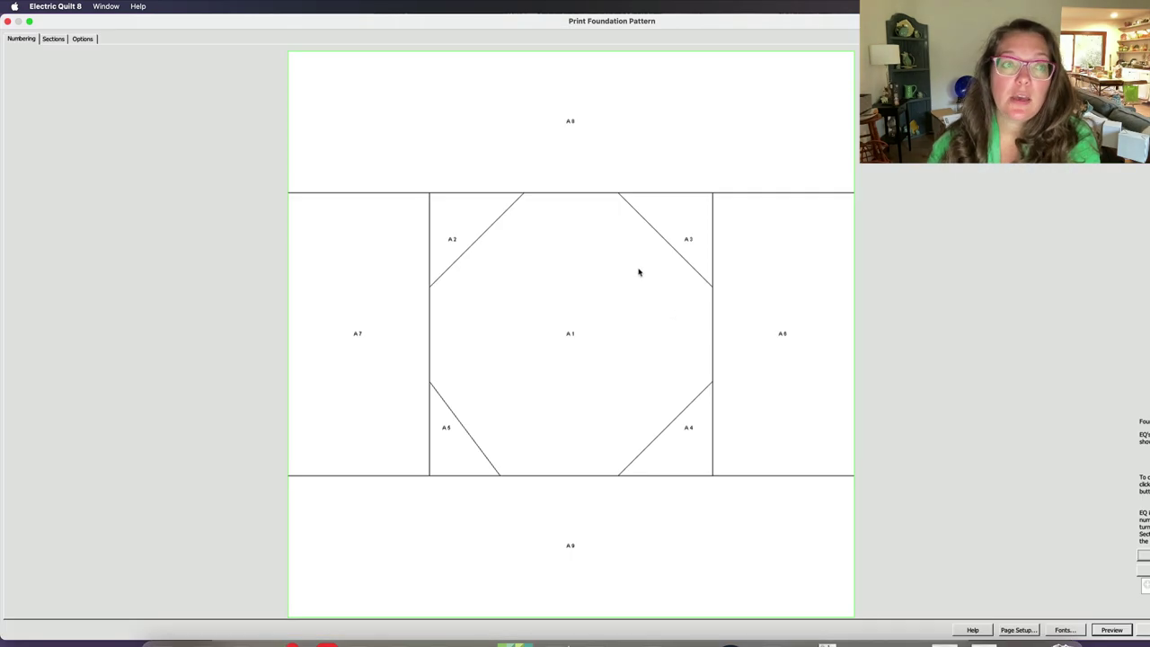
- Set a custom finished block size of 8 by 8 inches for the foundation pattern
click(93, 39)
click(494, 309)
double_click(537, 261)
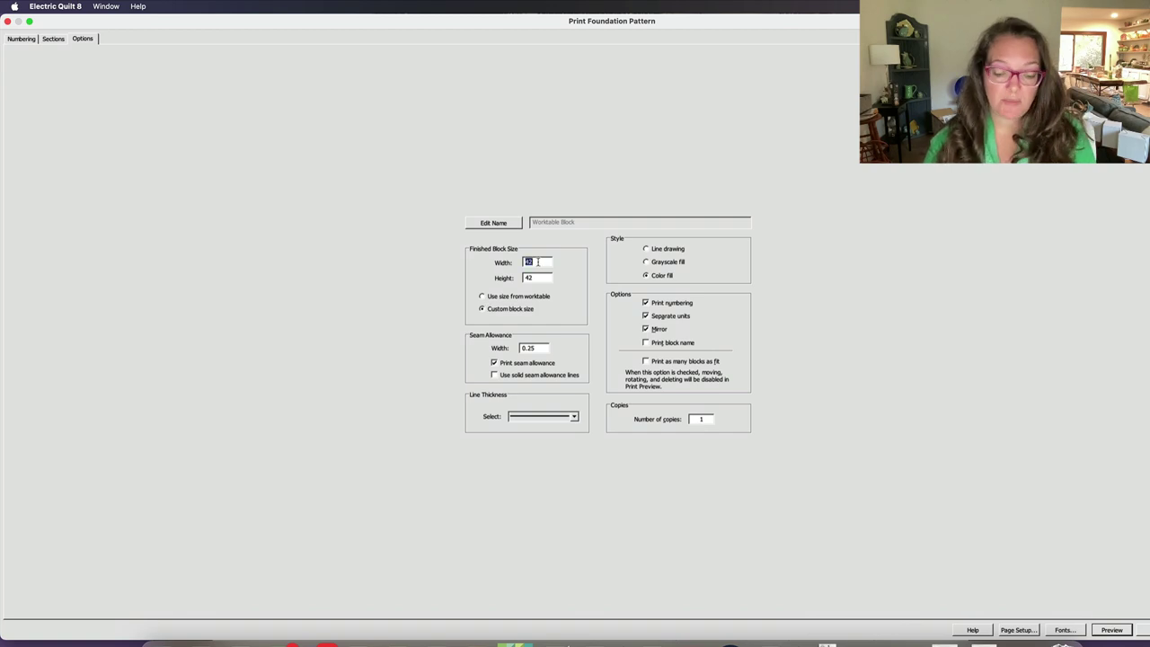
text(8)
double_click(539, 278)
text(8)
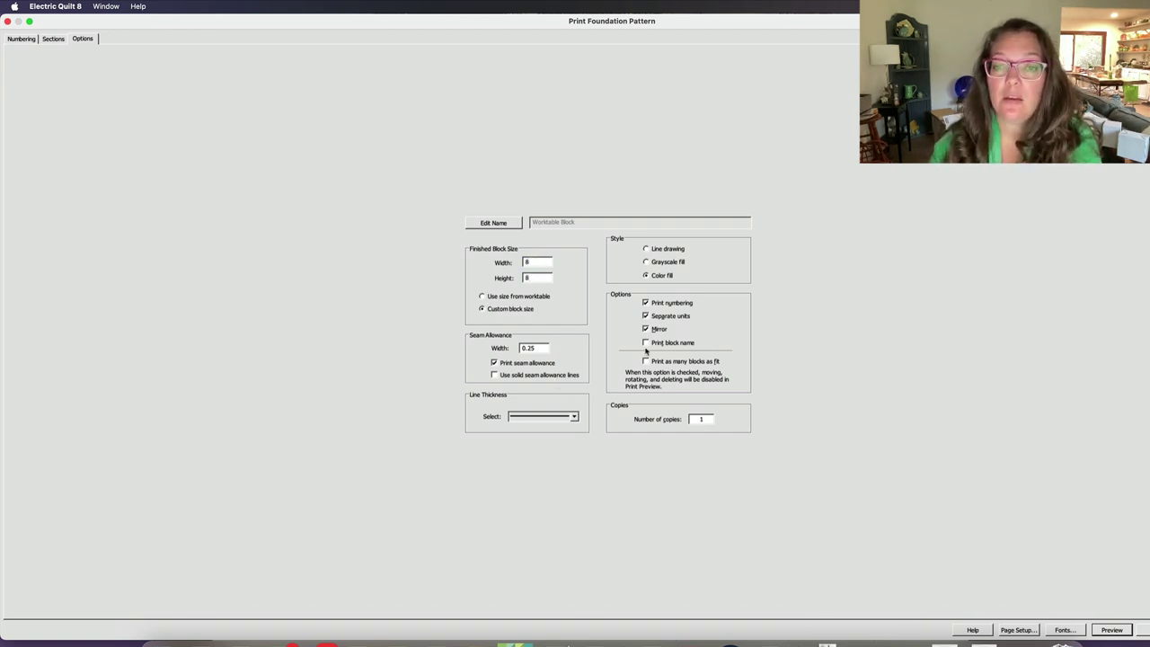
- Preview the 8-inch foundation pattern, try to fit it on the second page, and close the preview
click(1109, 629)
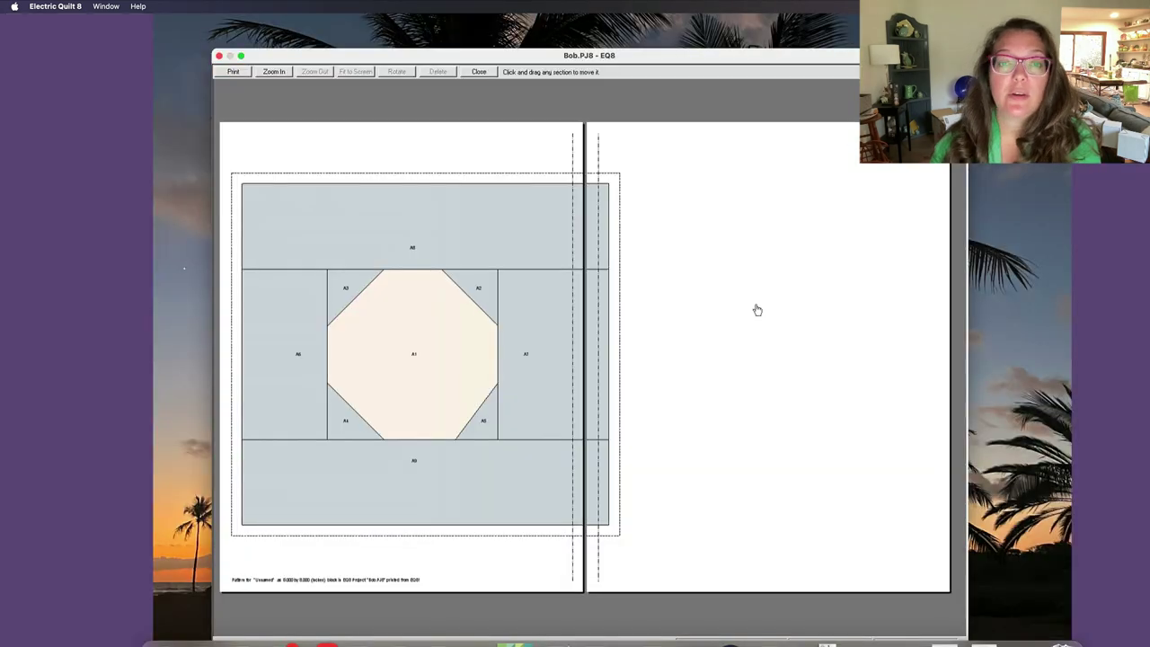
drag(451, 286, 776, 285)
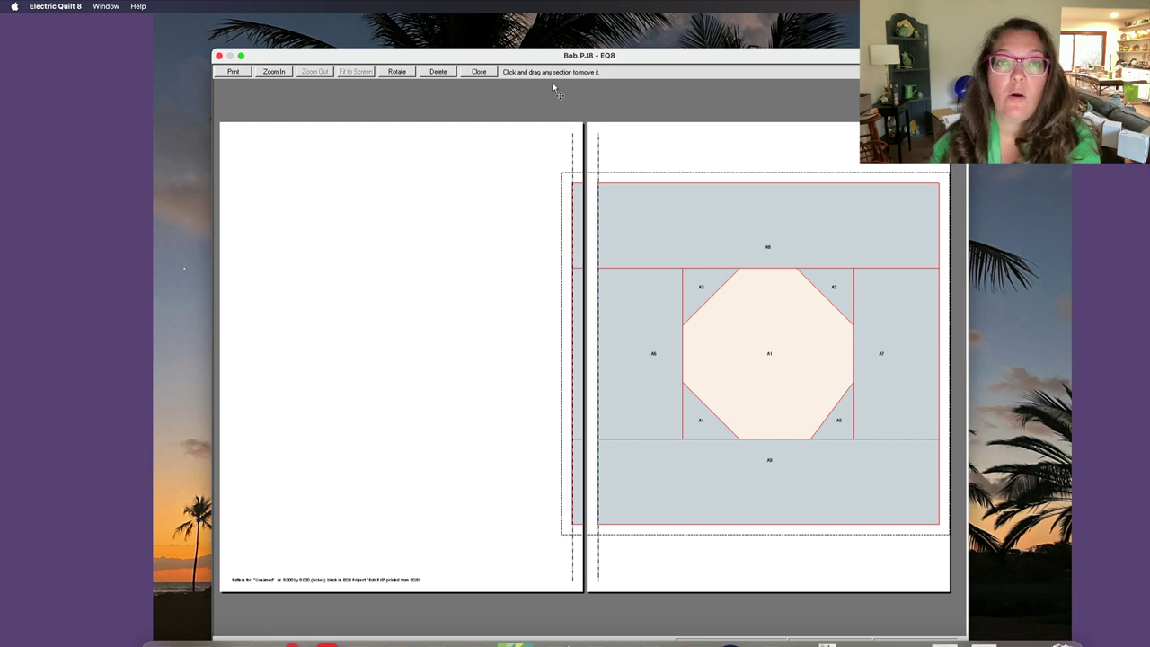
click(478, 72)
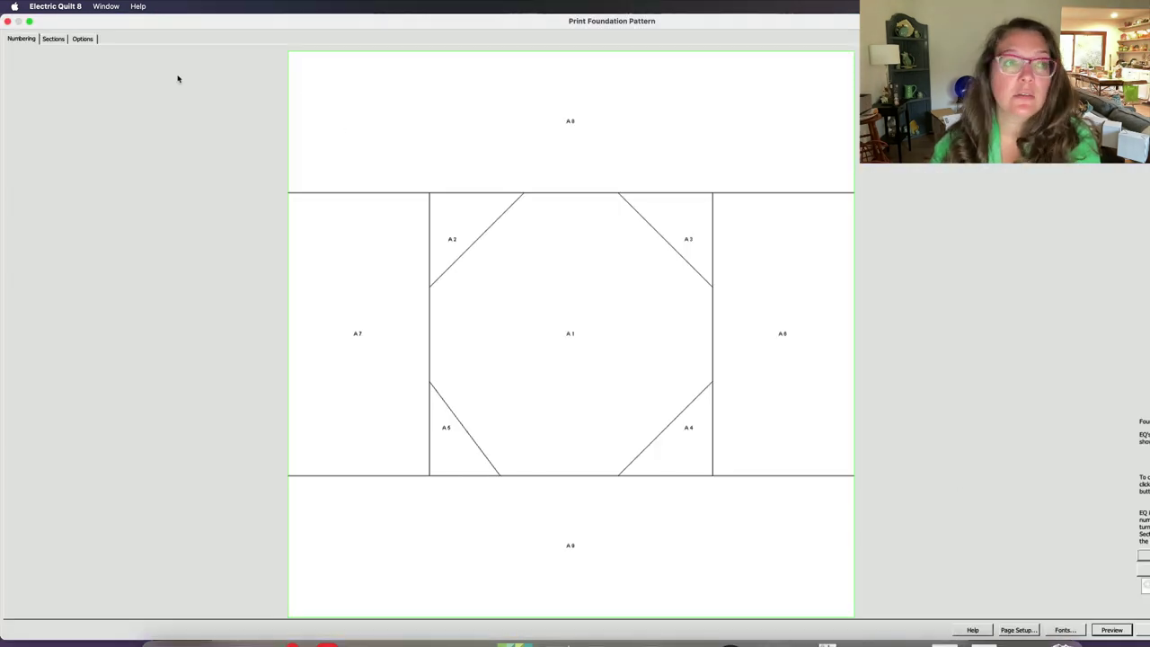
- Set the custom finished block size to 7 by 7 inches and print the foundation pattern from its preview
click(85, 41)
click(499, 297)
click(500, 308)
double_click(536, 279)
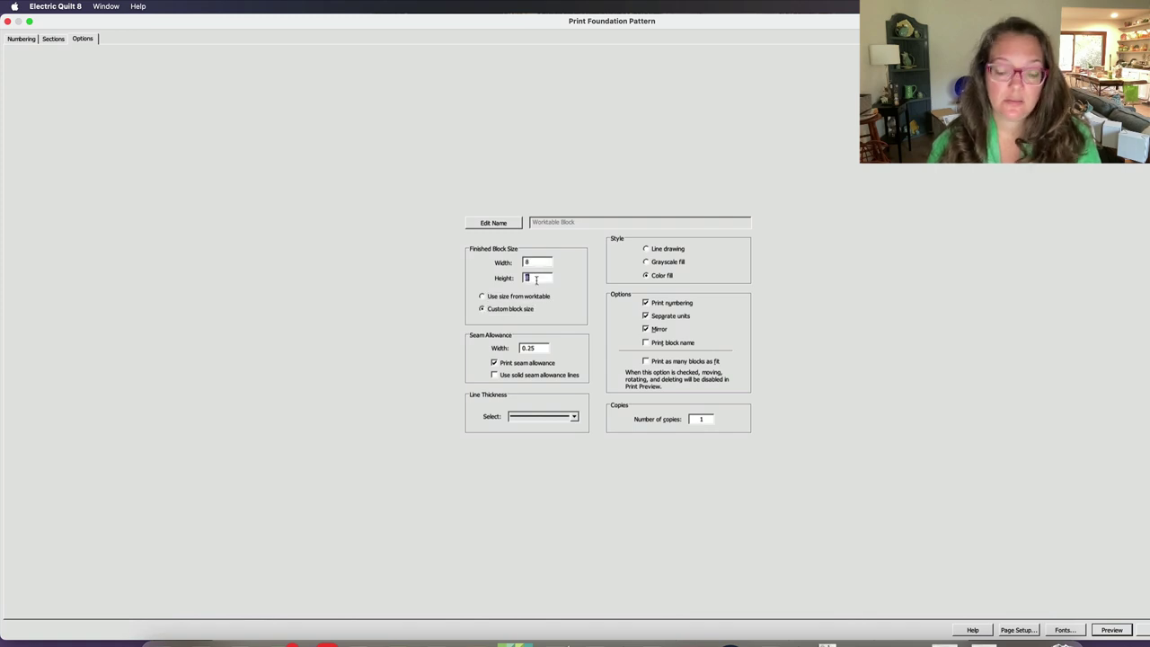
double_click(537, 262)
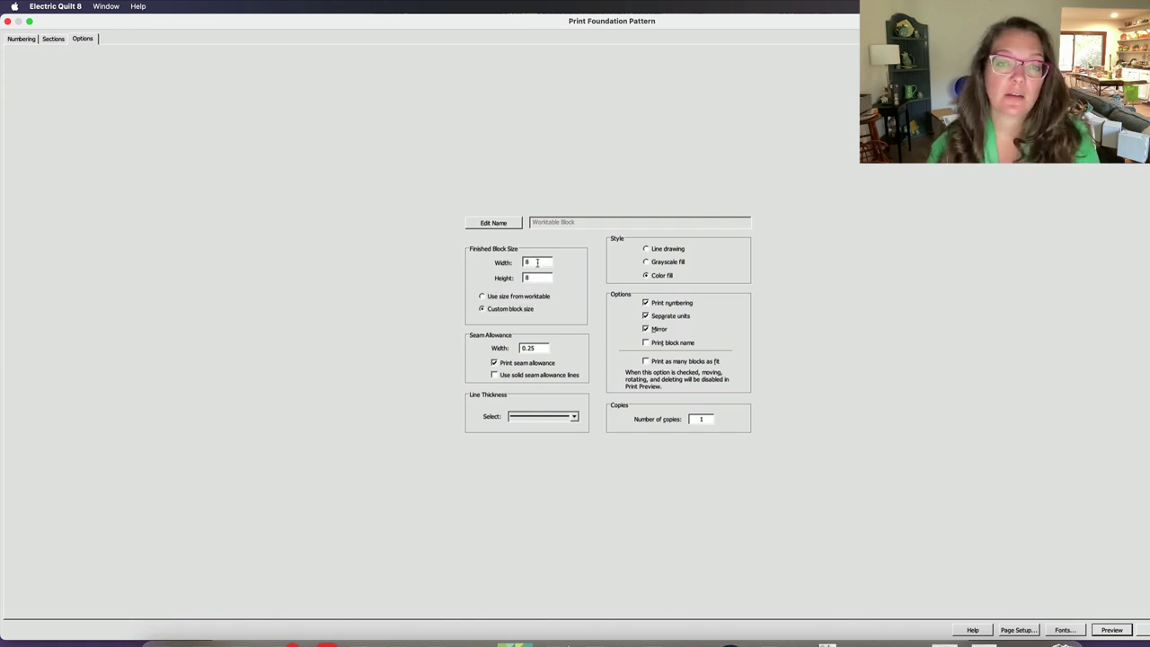
text(7)
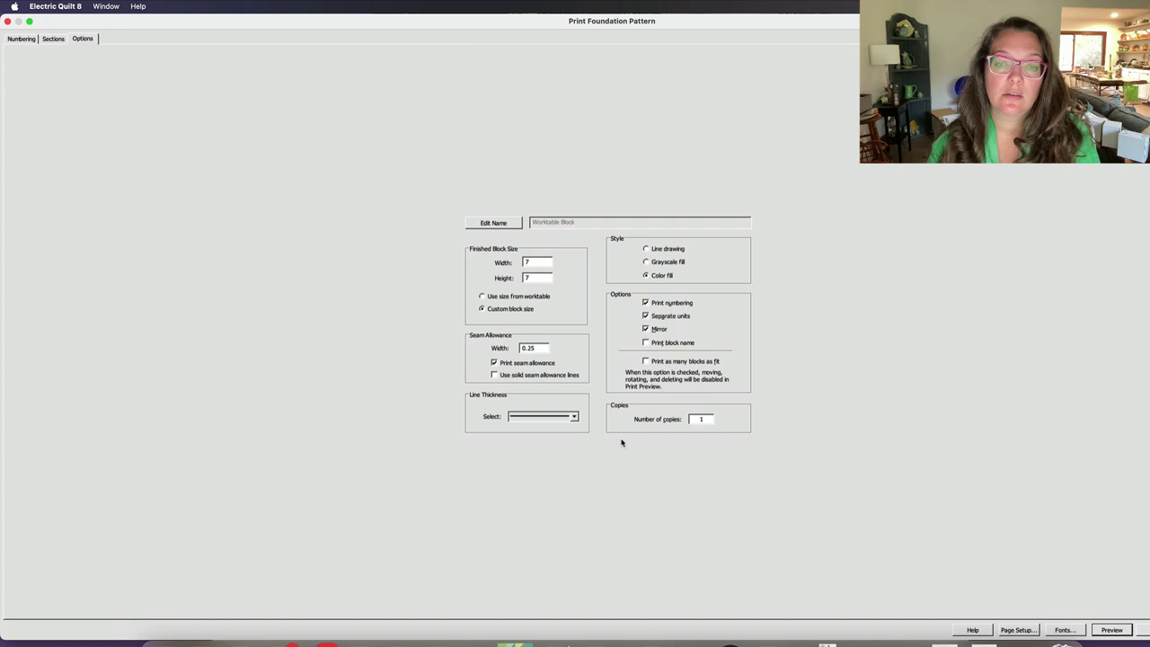
click(1105, 632)
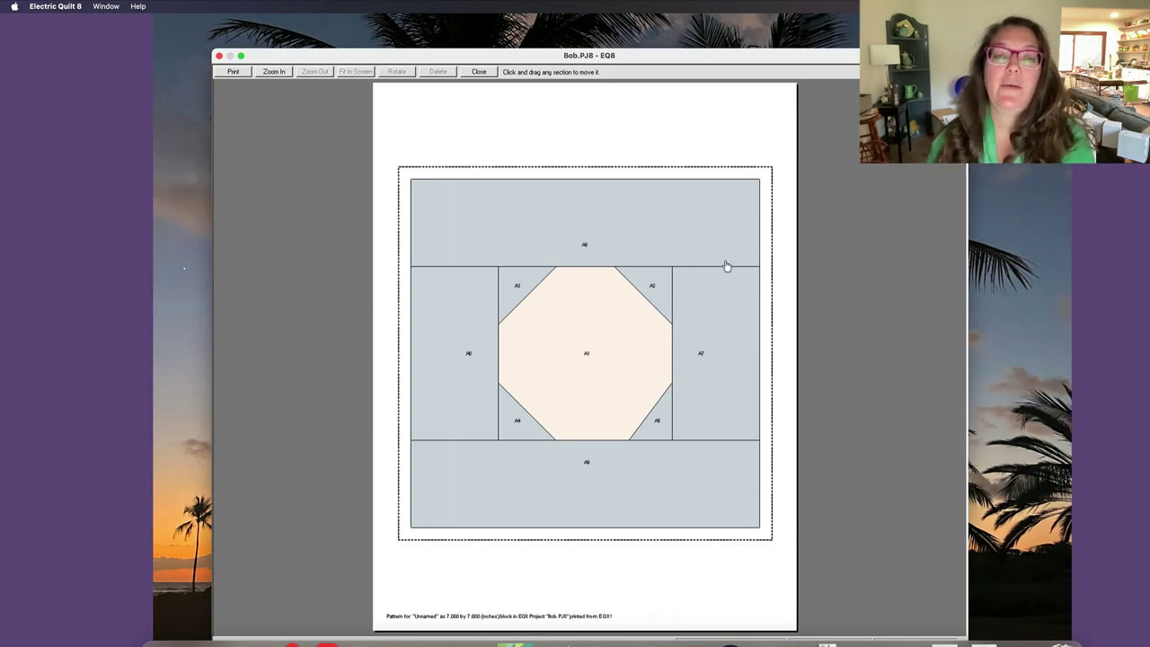
click(232, 71)
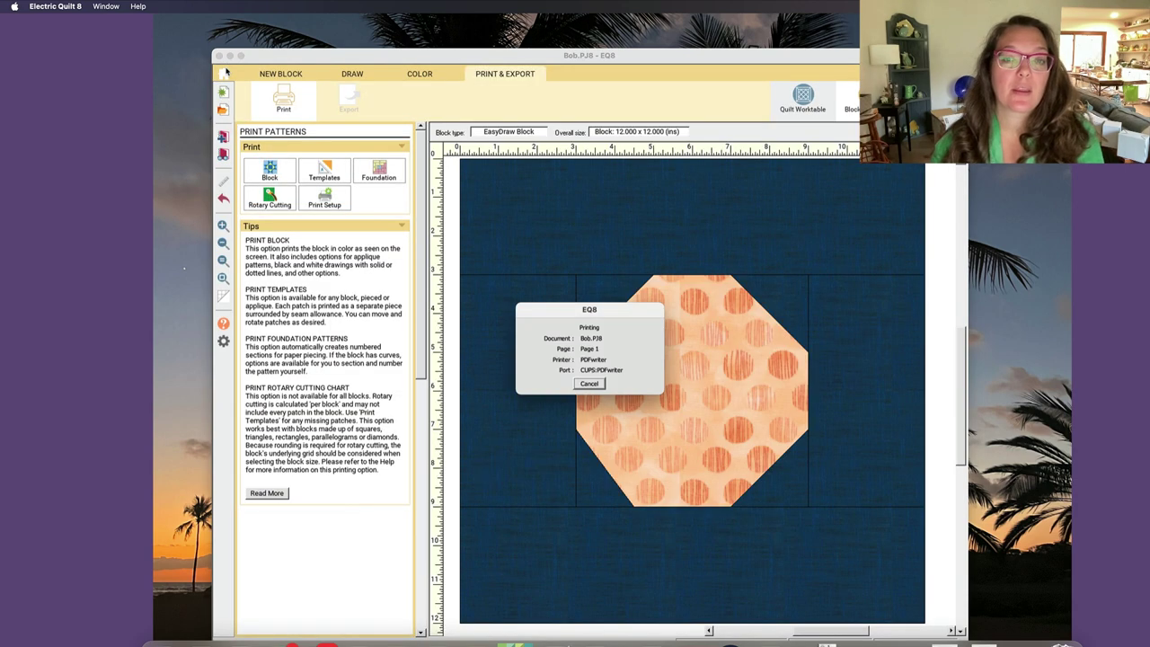